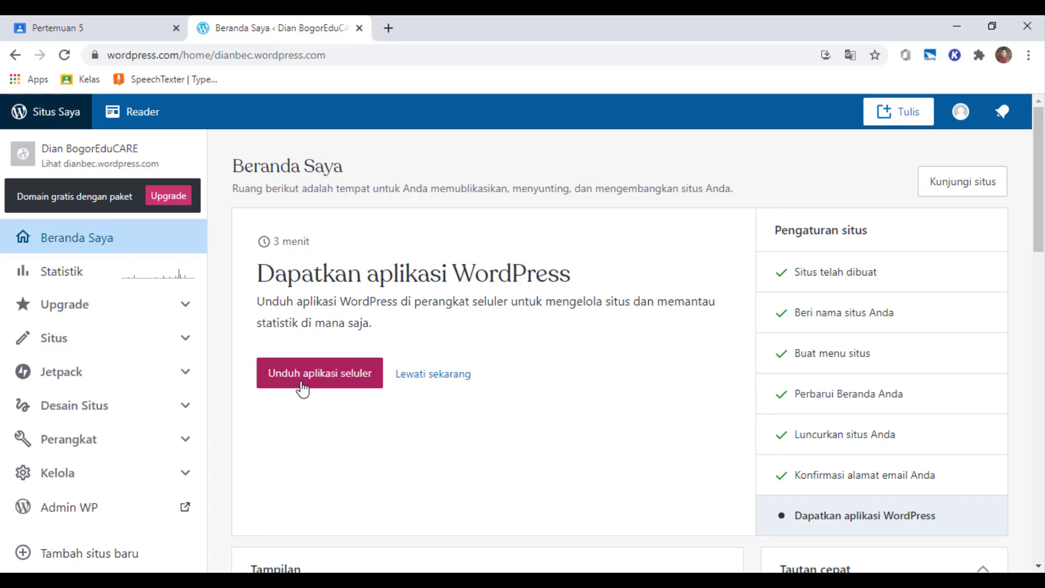
Open the mobile app download page from the site setup checklist and go to its Aplikasi Selular section.
scroll(345, 366, down, 8)
scroll(350, 374, up, 8)
click(351, 374)
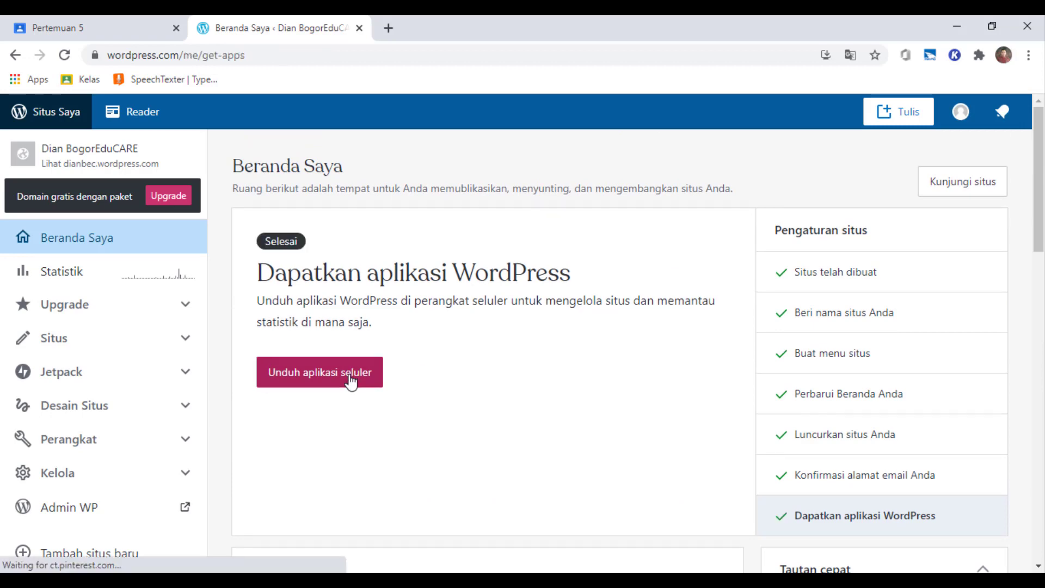
scroll(808, 343, down, 5)
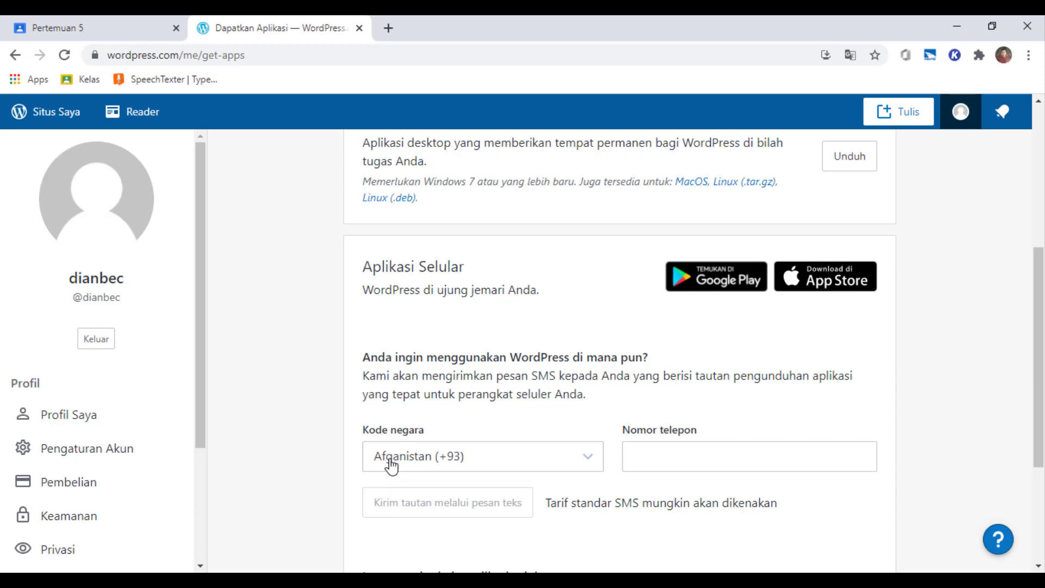
Check the country code options and phone number field for the SMS download link, and return to the site home page.
click(488, 456)
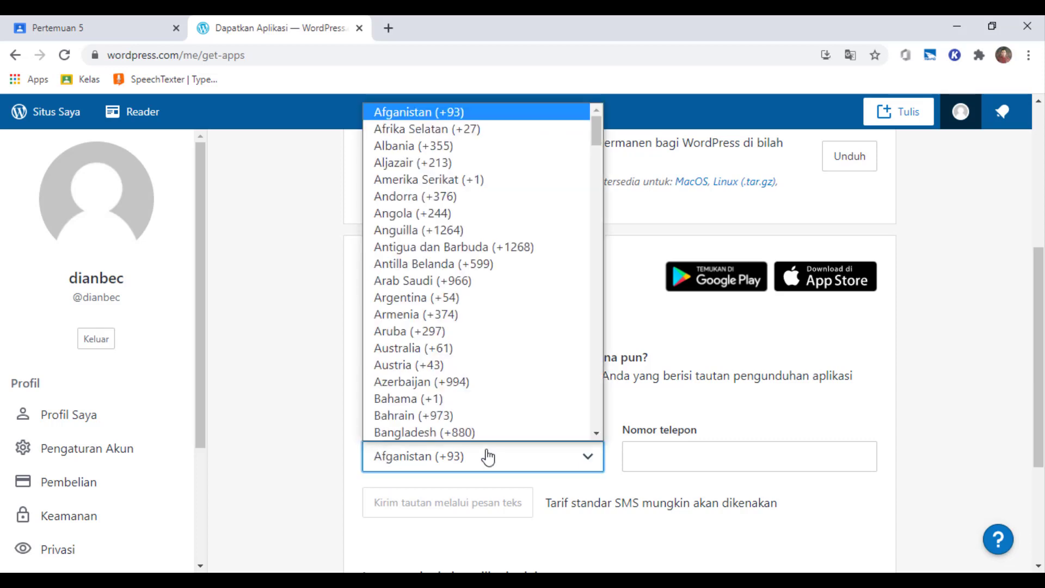
click(488, 456)
click(656, 453)
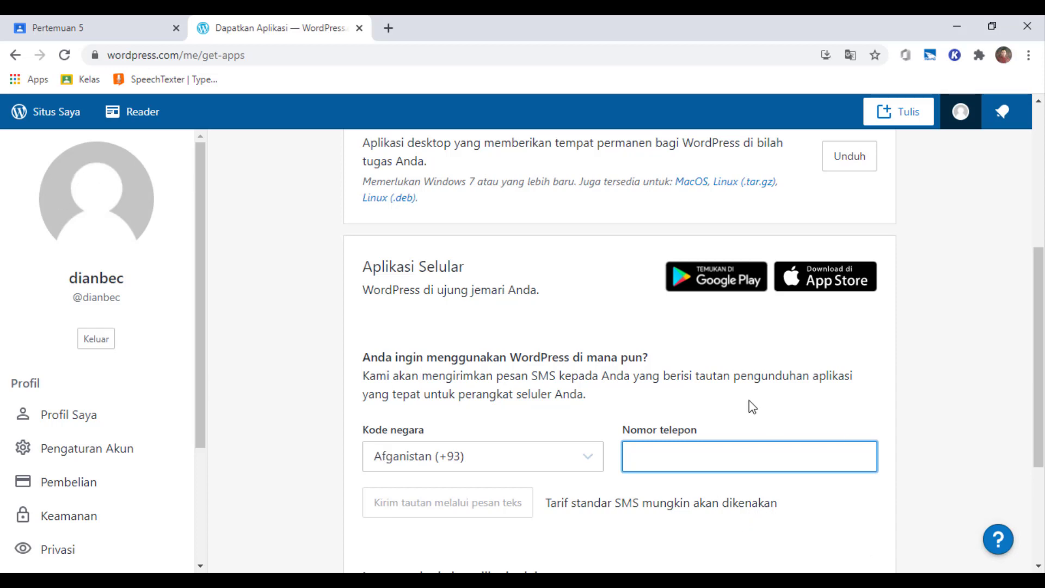
click(16, 55)
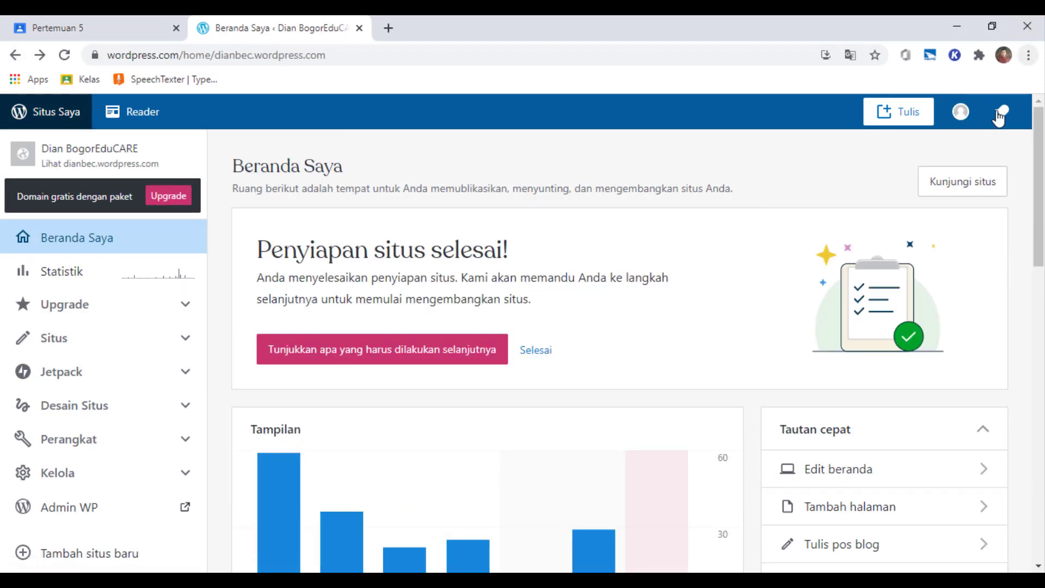
Examine the view statistics and the Tautan cepat shortcuts on the Beranda Saya page.
scroll(581, 341, down, 5)
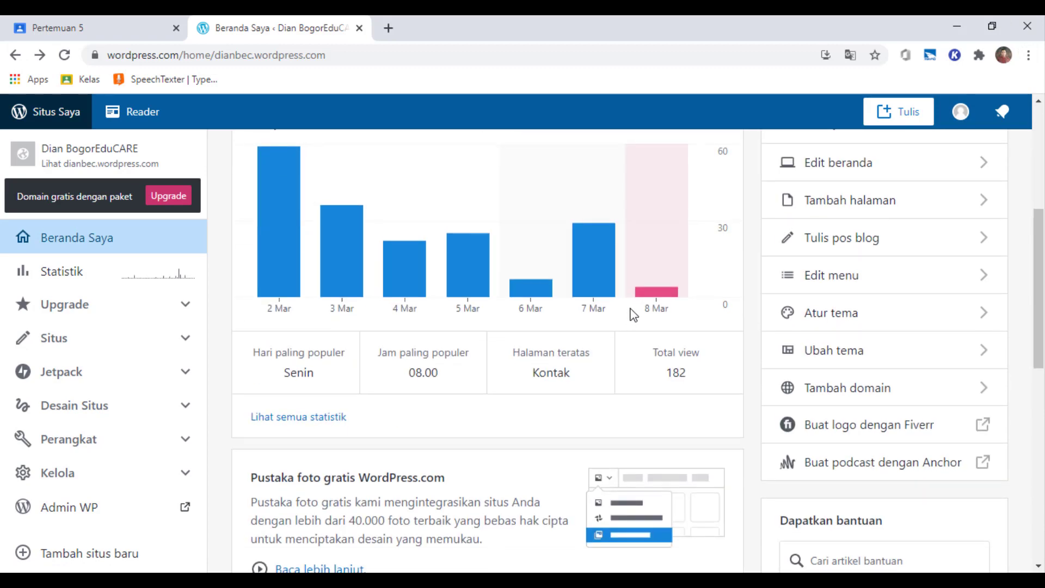
scroll(485, 277, up, 4)
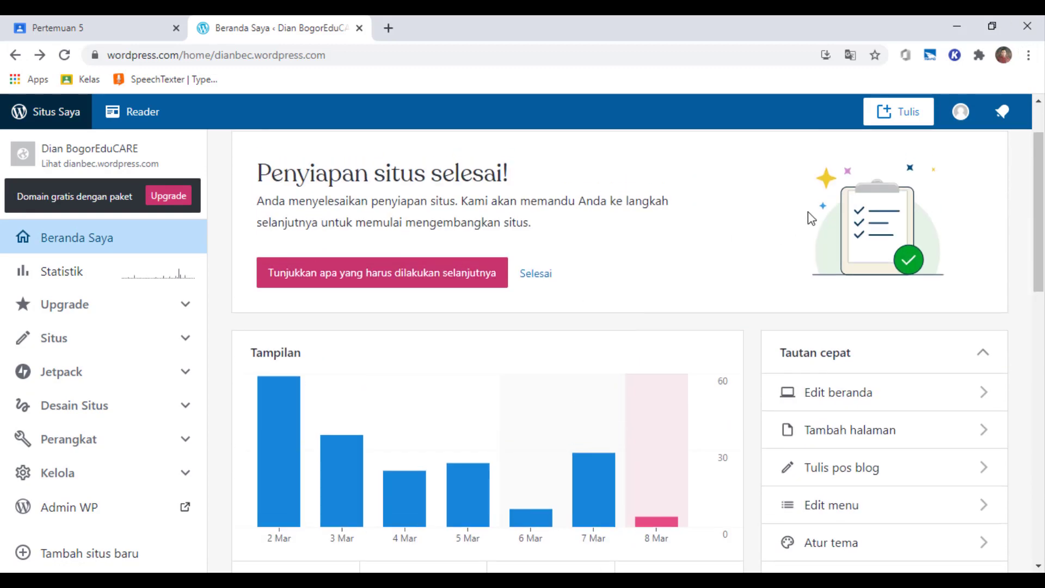
scroll(810, 219, down, 3)
scroll(811, 218, down, 1)
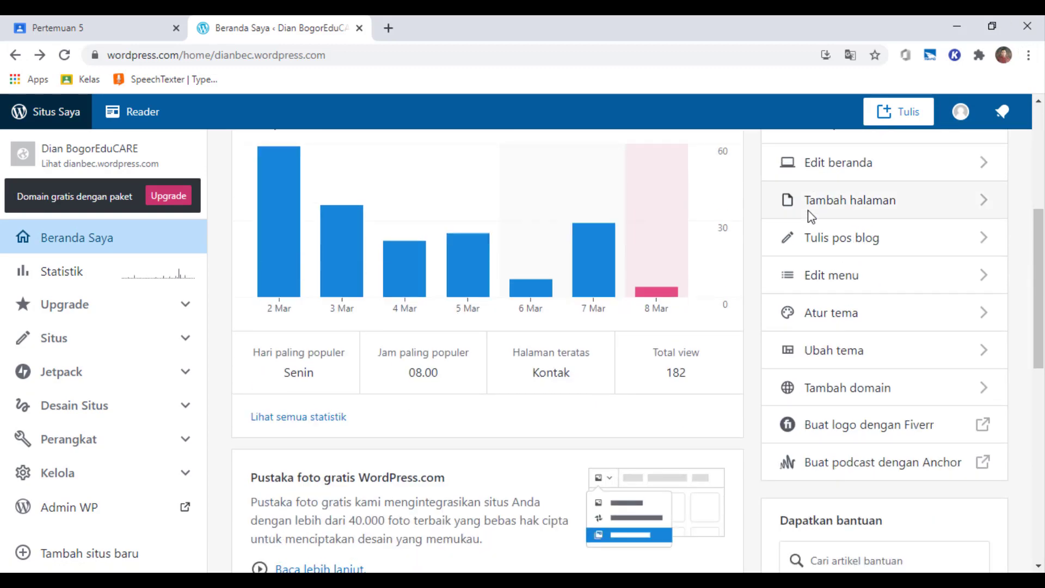
scroll(808, 210, up, 5)
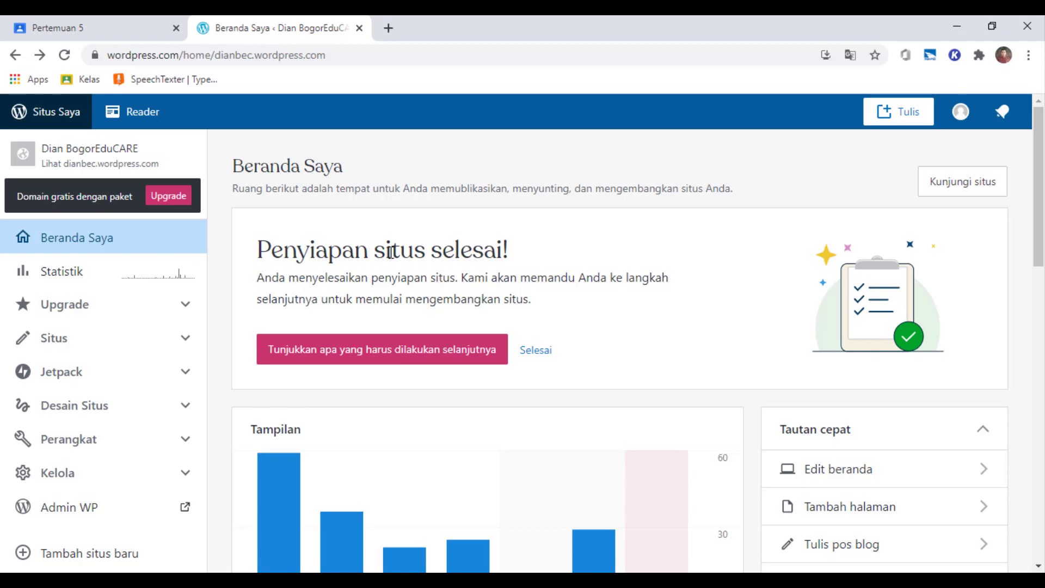
scroll(210, 289, down, 5)
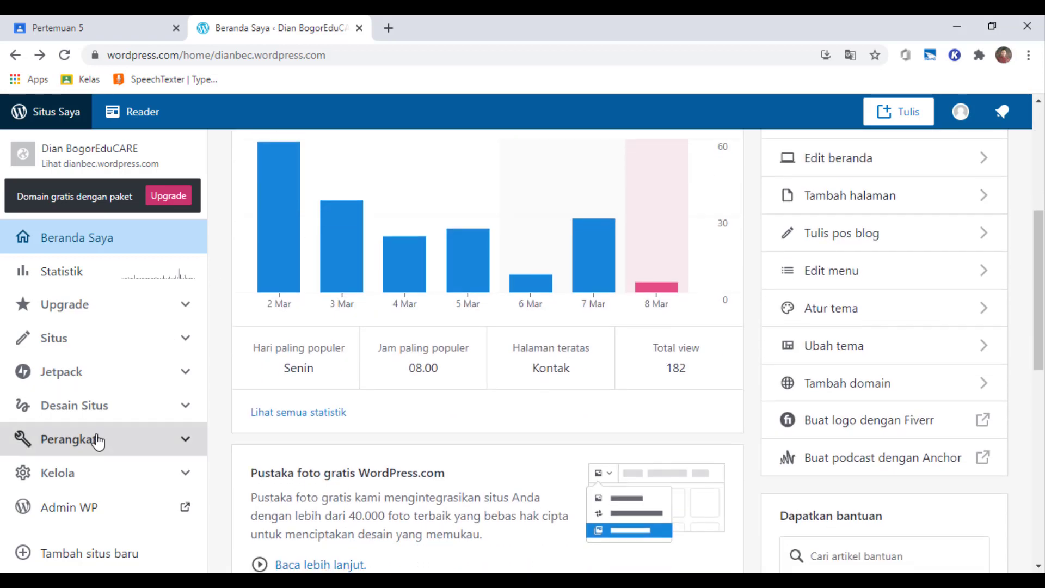
scroll(98, 441, down, 5)
Open the site's WP Admin dashboard and look over its overview sections and navigation entries.
click(69, 509)
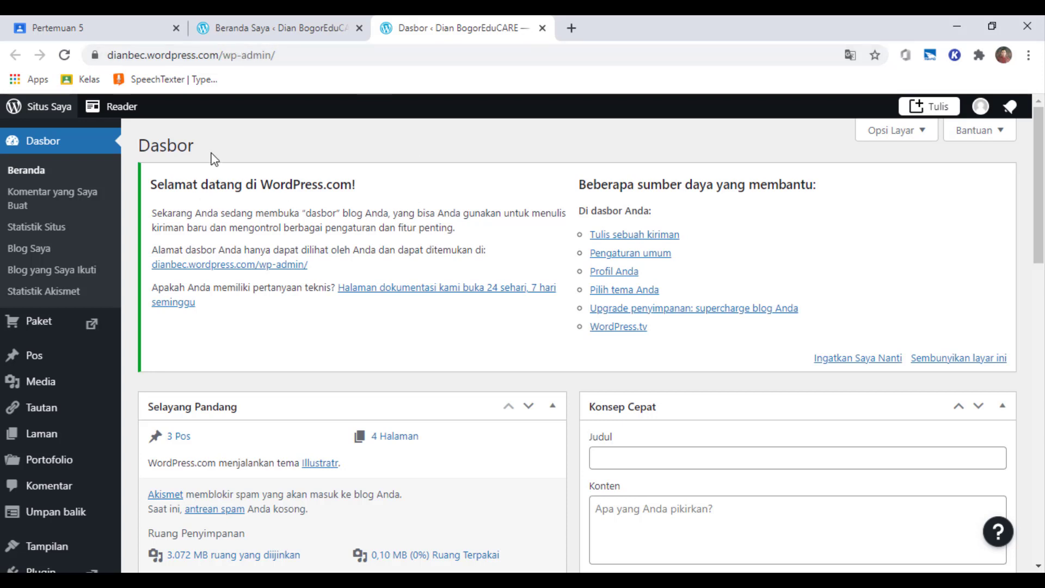
scroll(233, 250, down, 10)
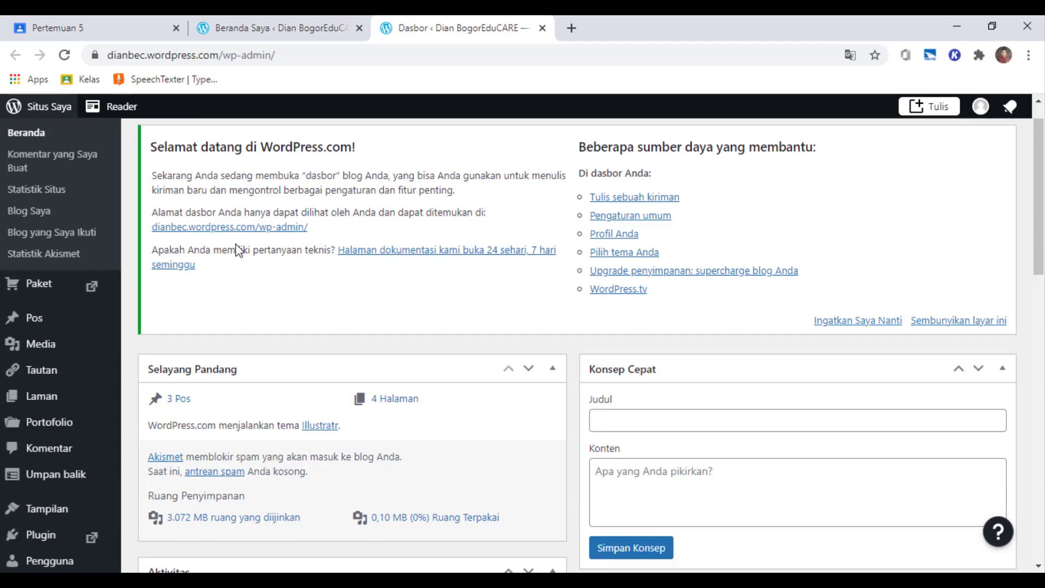
scroll(304, 293, up, 4)
scroll(304, 293, up, 5)
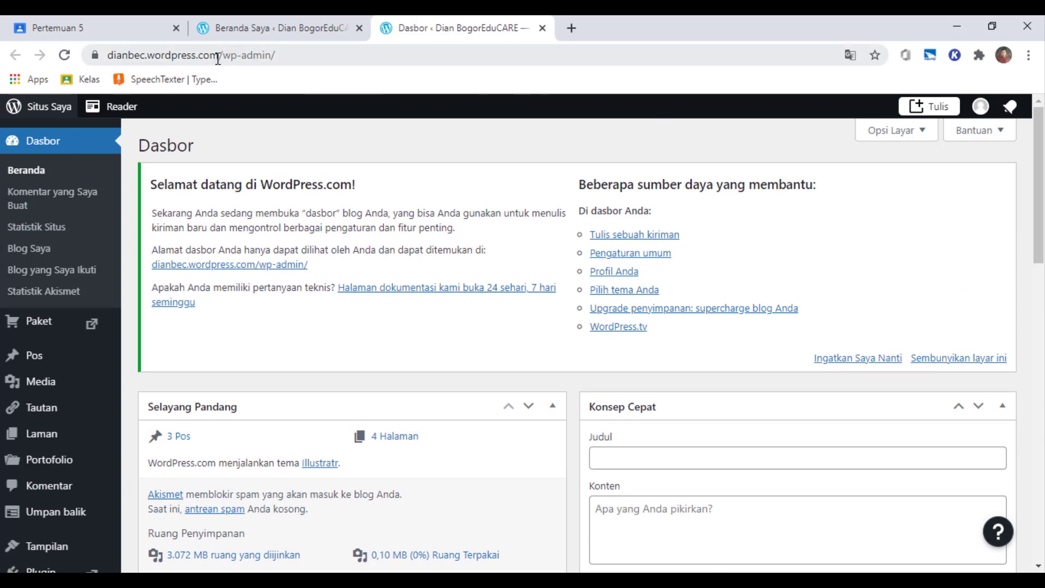
drag(217, 56, 110, 55)
right_click(140, 55)
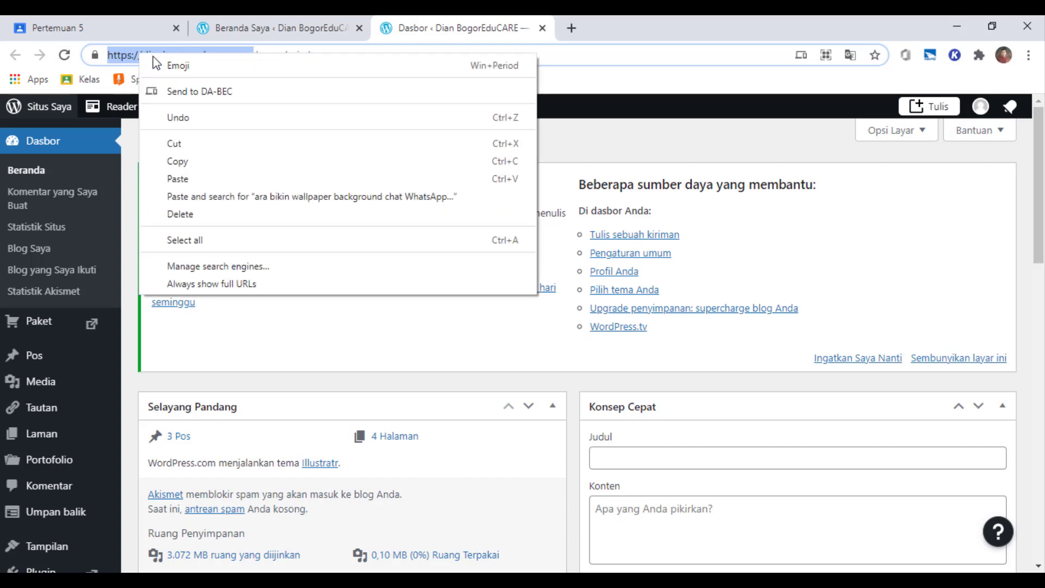
click(228, 161)
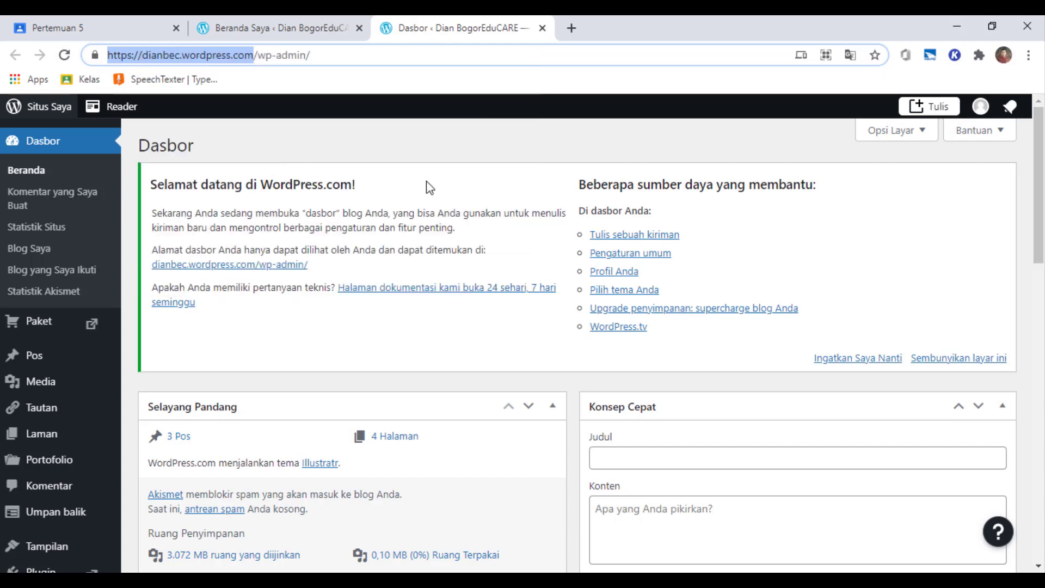
click(571, 28)
right_click(564, 56)
click(594, 179)
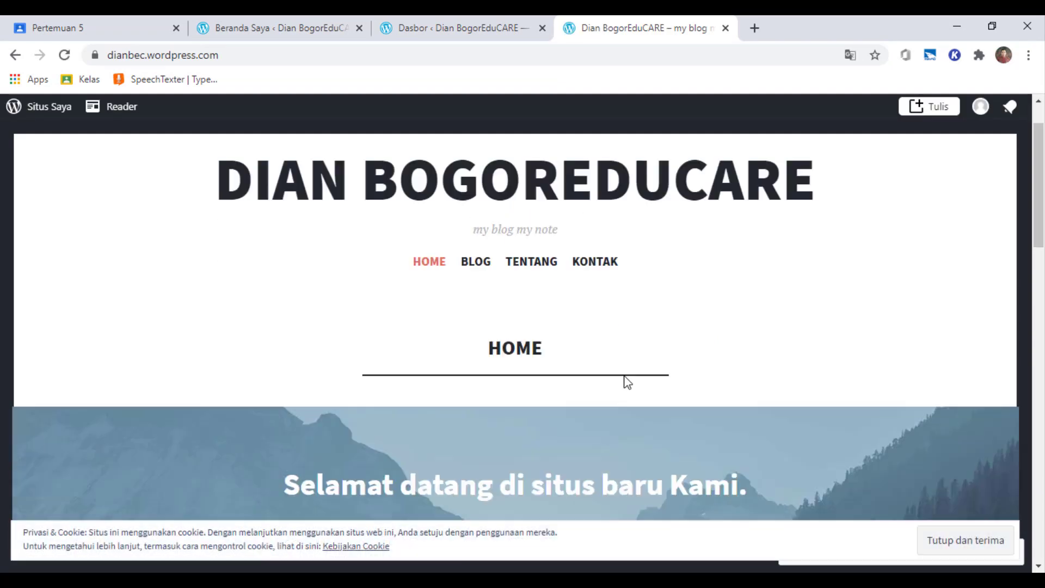
Examine the public home page from its header and welcome banner to the latest posts and subscription section.
scroll(646, 387, down, 10)
scroll(646, 388, up, 12)
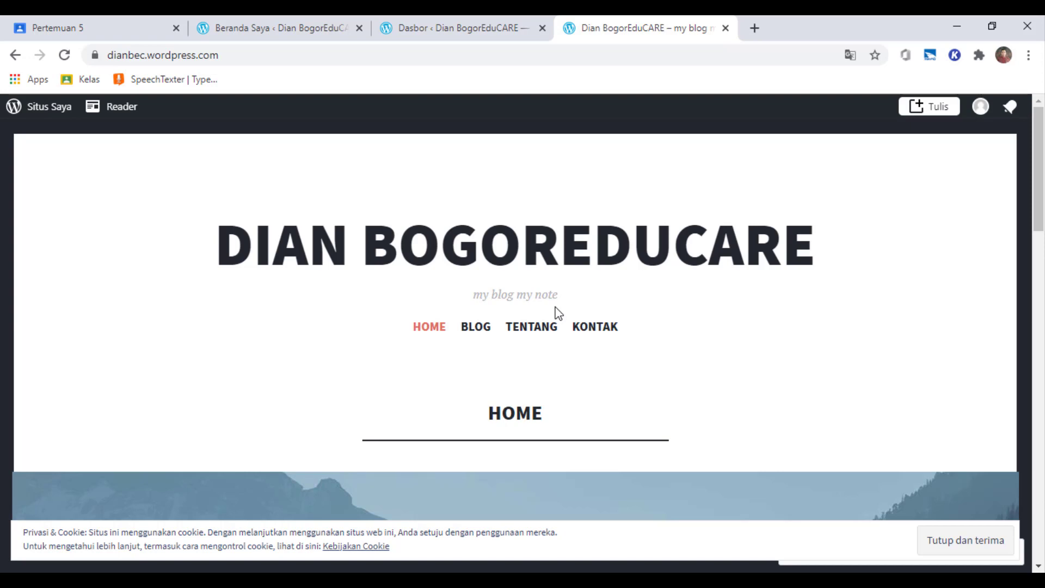
scroll(514, 345, down, 10)
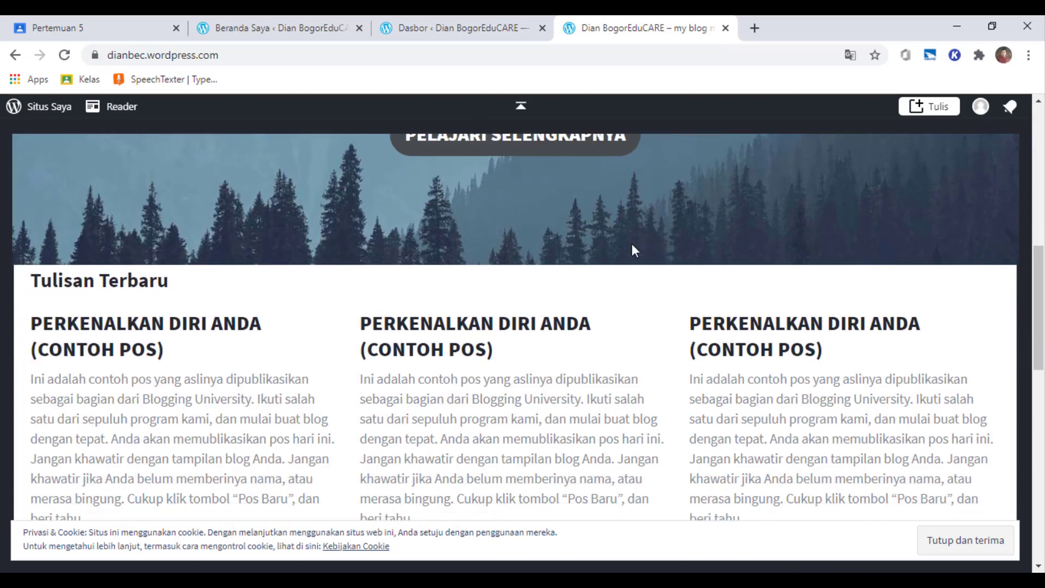
scroll(345, 518, down, 5)
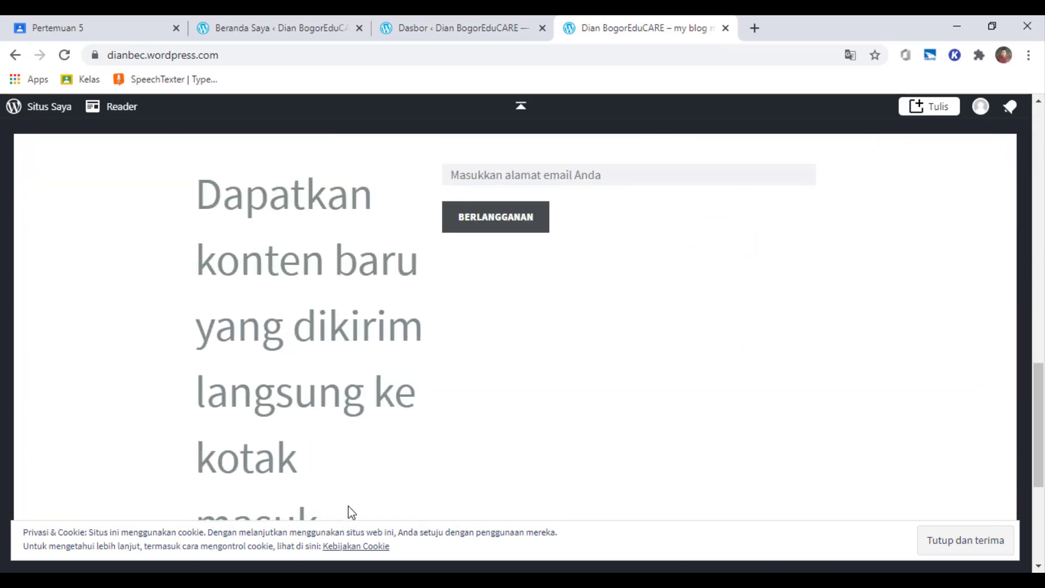
scroll(354, 509, up, 5)
scroll(357, 506, up, 1)
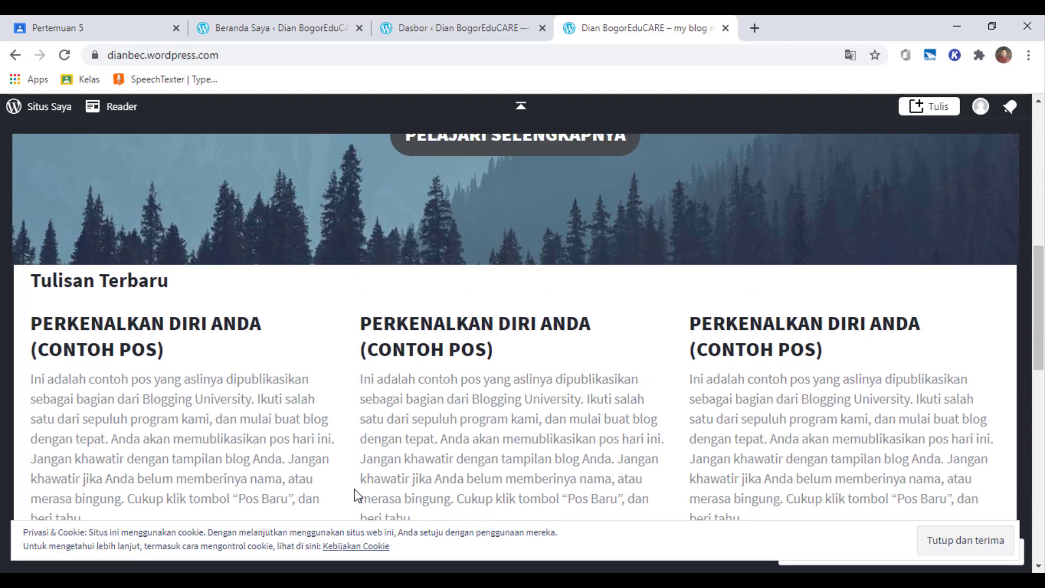
scroll(356, 496, up, 3)
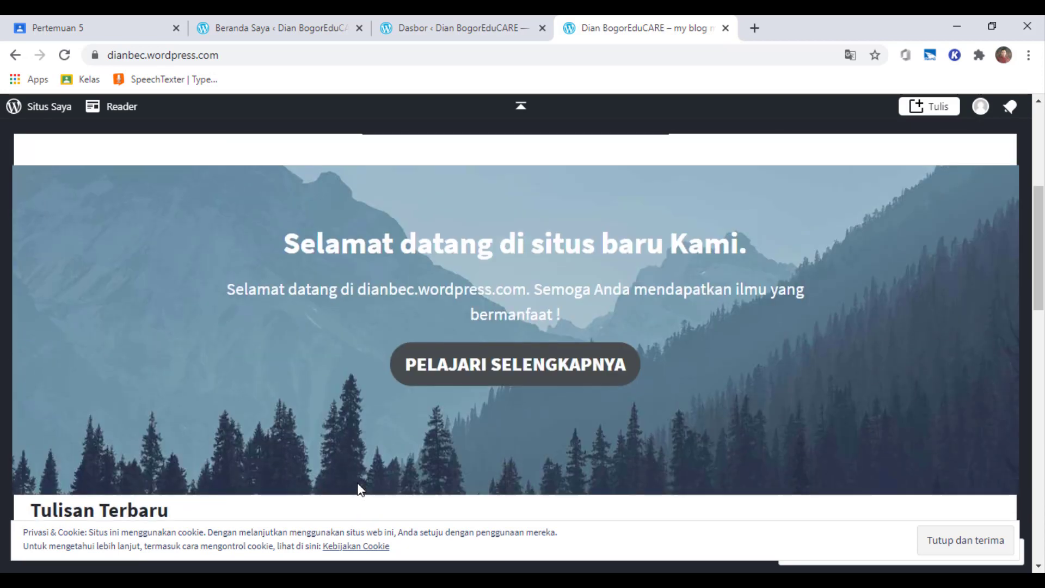
Return to the admin dashboard, open the list of all posts and review its entries.
click(443, 28)
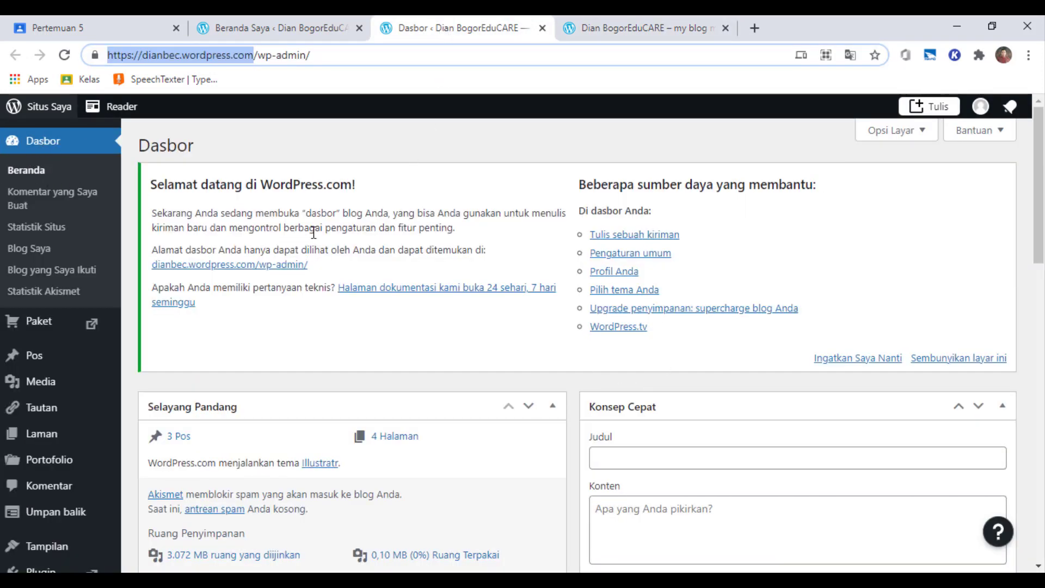
mouse_move(23, 357)
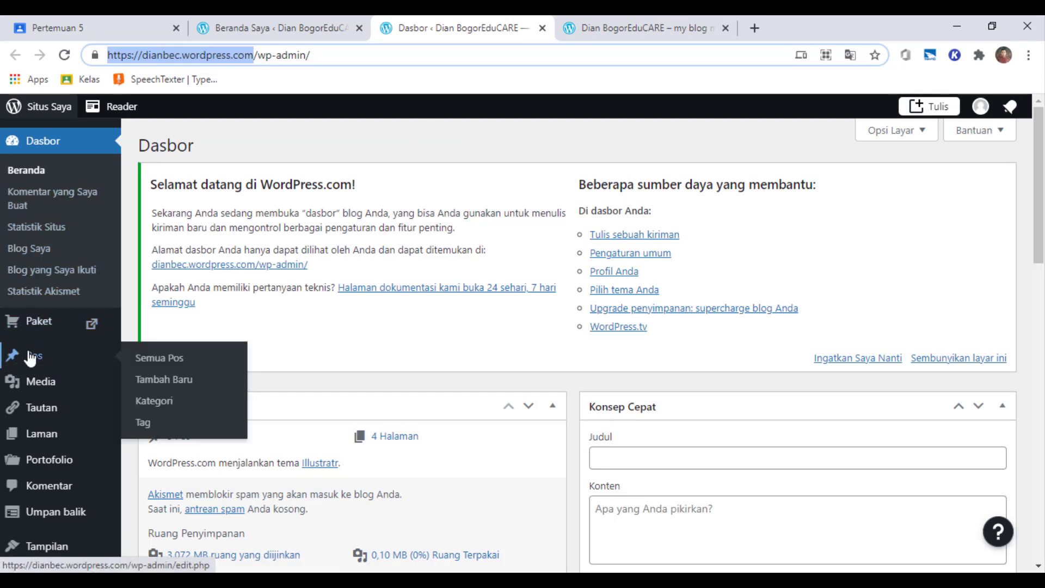
click(151, 359)
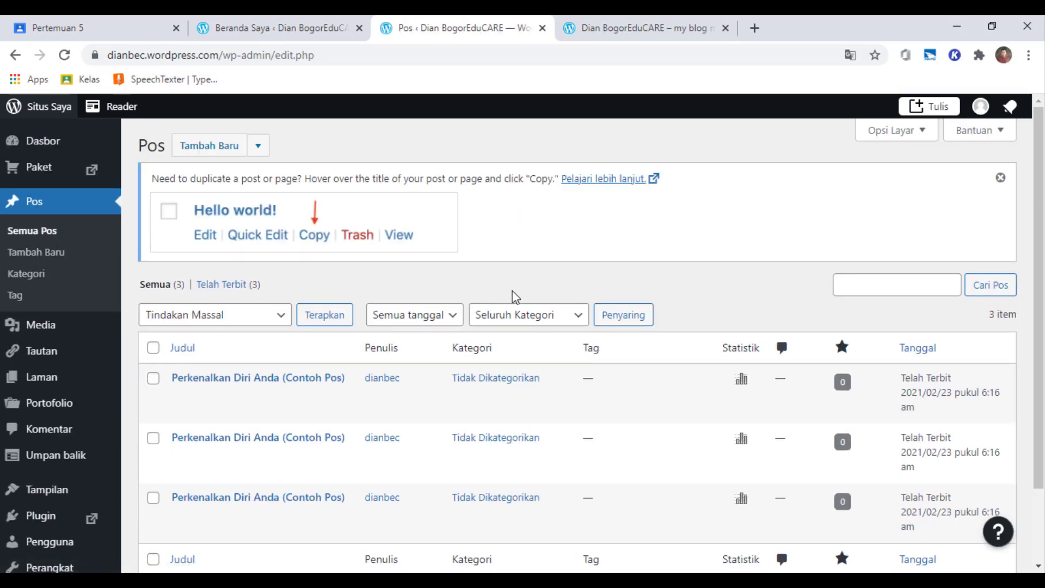
scroll(522, 300, down, 2)
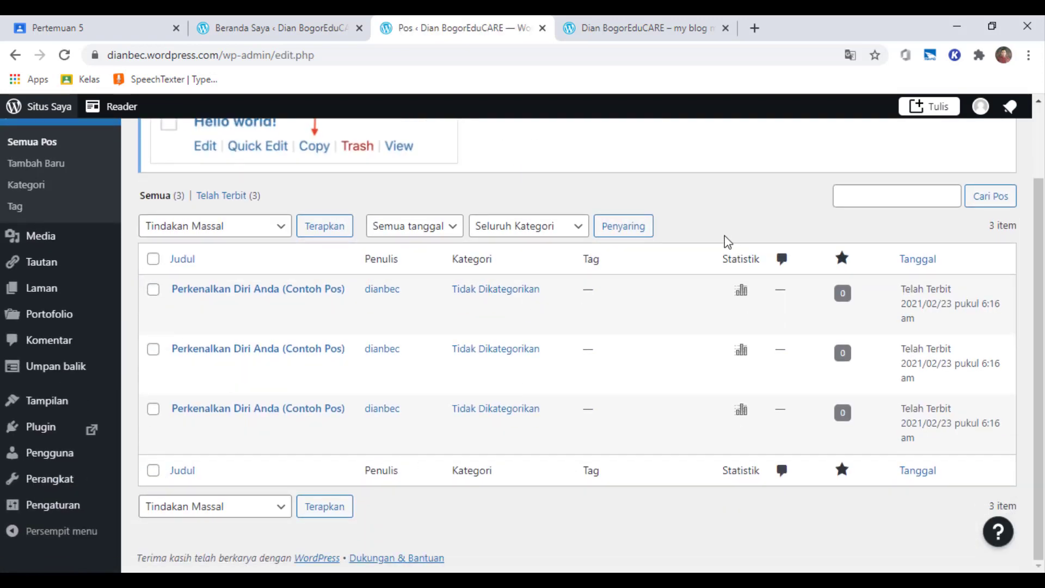
scroll(578, 287, up, 2)
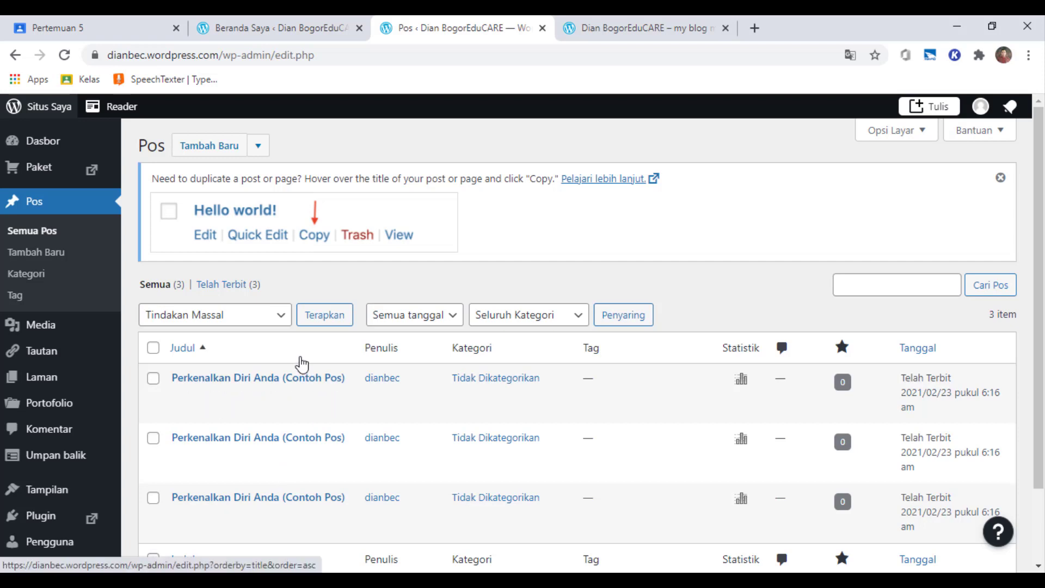
scroll(300, 363, down, 2)
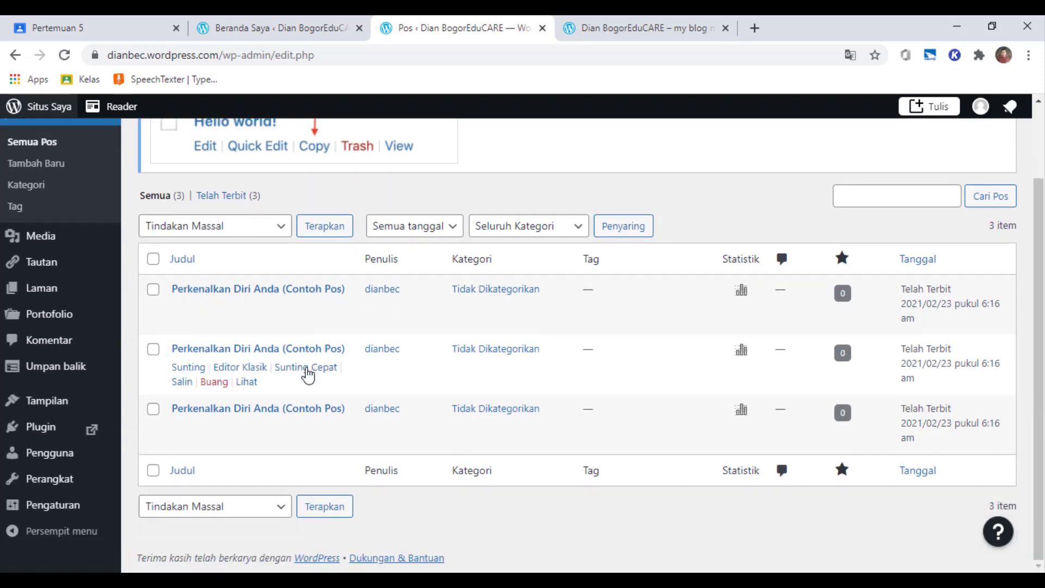
scroll(307, 375, up, 2)
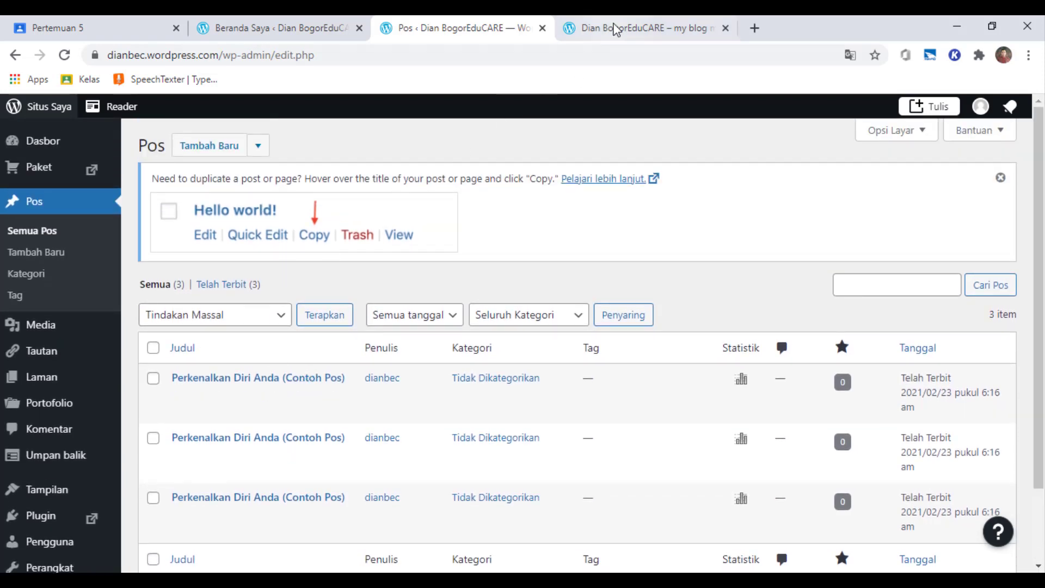
Compare the Tulisan Terbaru posts on the public site with the post list, ending back on the list.
click(599, 27)
scroll(466, 458, down, 10)
scroll(111, 218, up, 4)
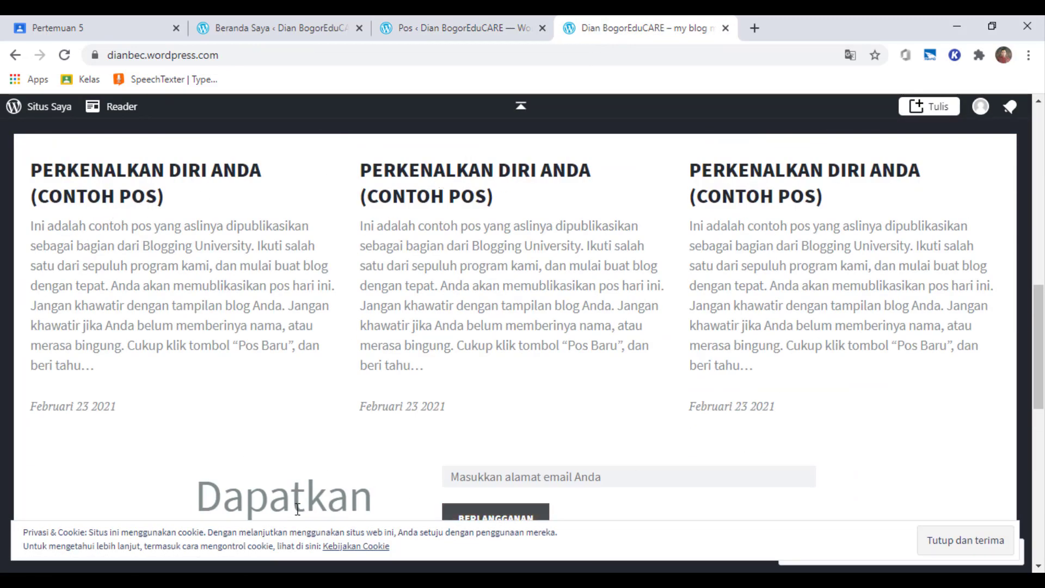
scroll(299, 490, down, 4)
scroll(310, 475, up, 8)
click(490, 21)
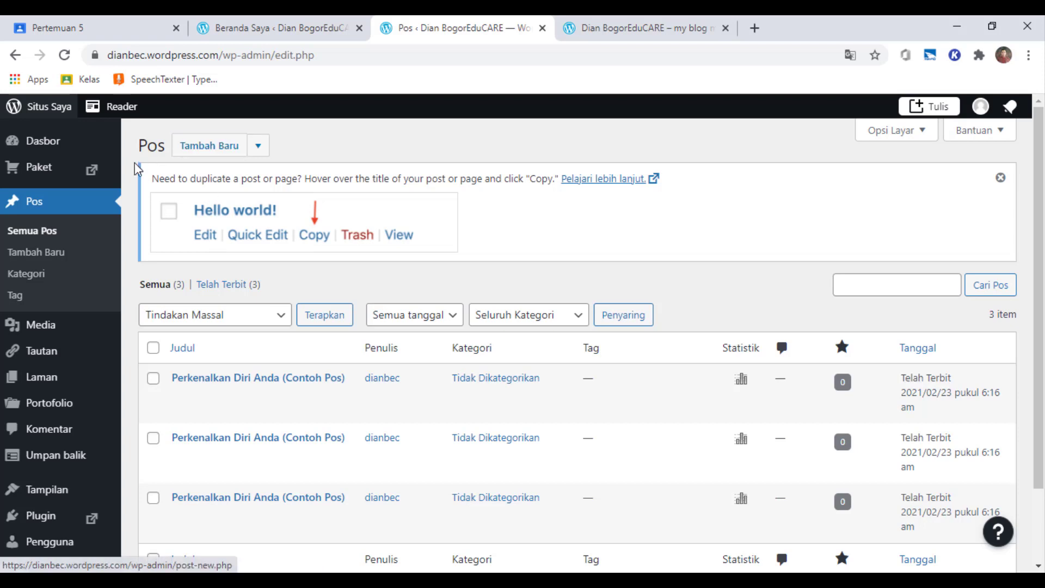
Create a new post and paste the title "Cara Bikin Wallpaper Background Chat WhatsApp Berbeda Tiap Kontak".
click(222, 154)
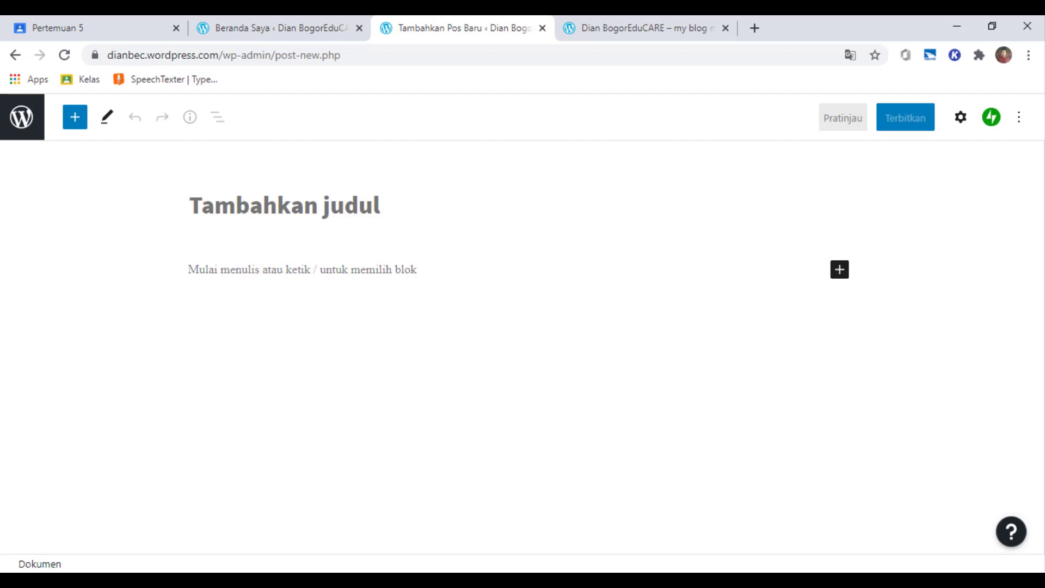
key(alt+Tab)
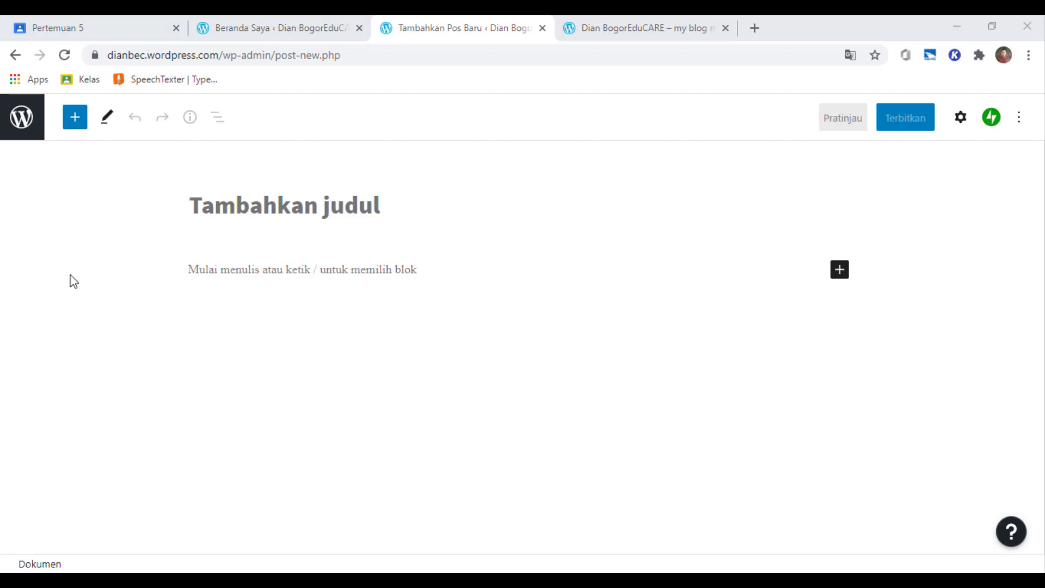
click(212, 205)
right_click(220, 211)
click(260, 327)
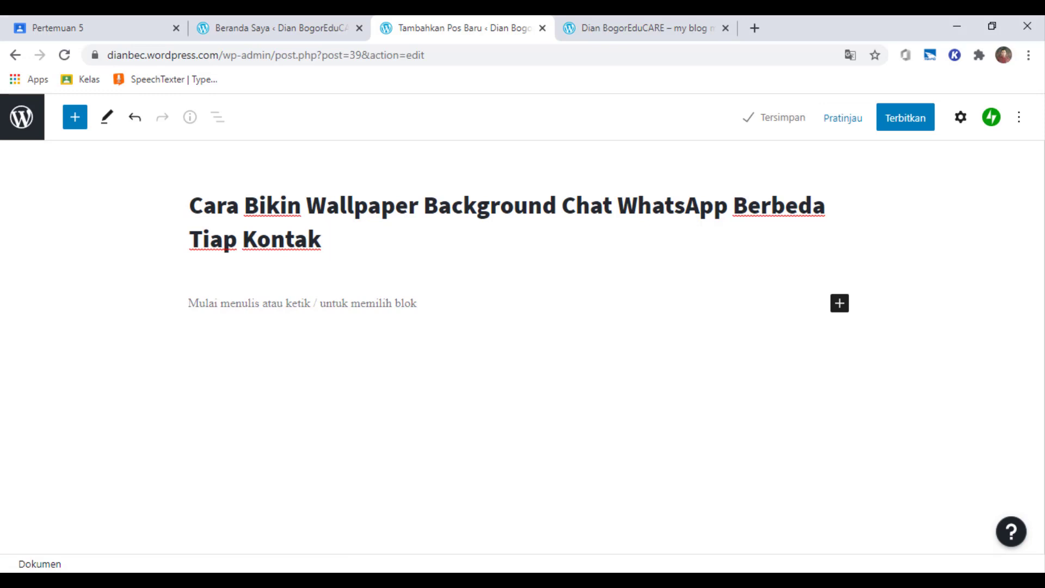
key(alt+Tab)
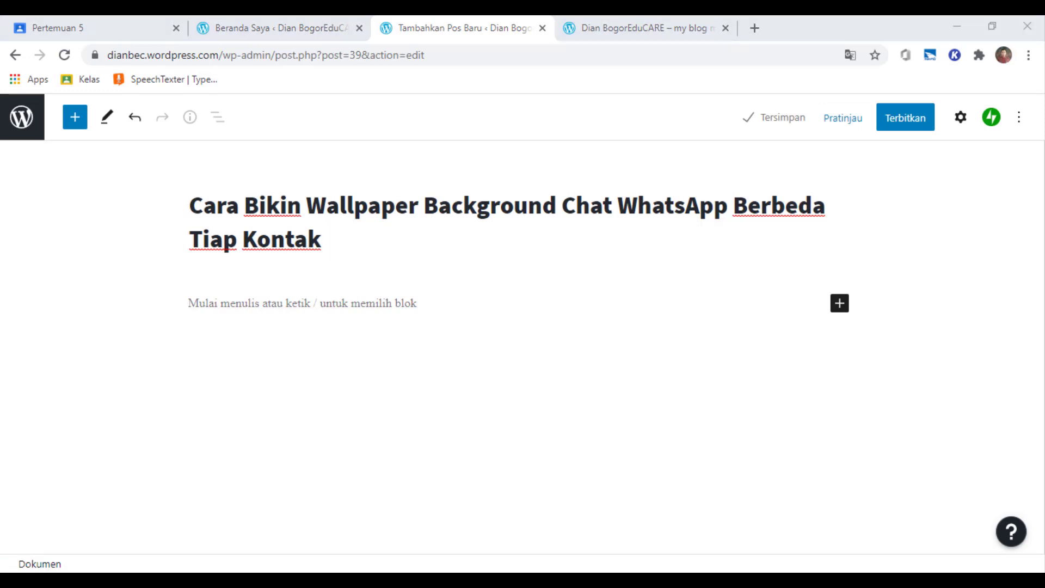
click(226, 310)
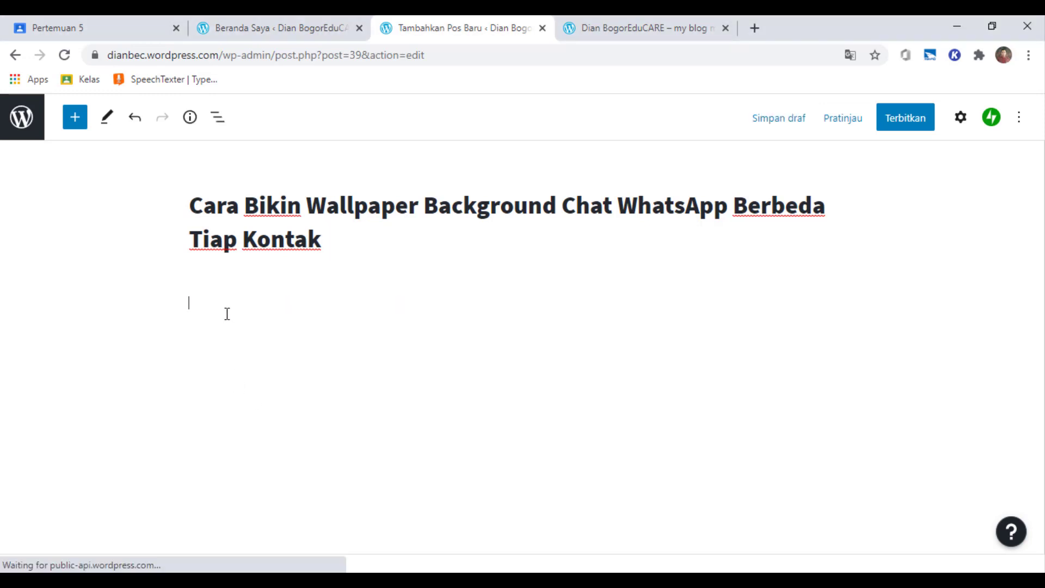
right_click(223, 310)
click(273, 435)
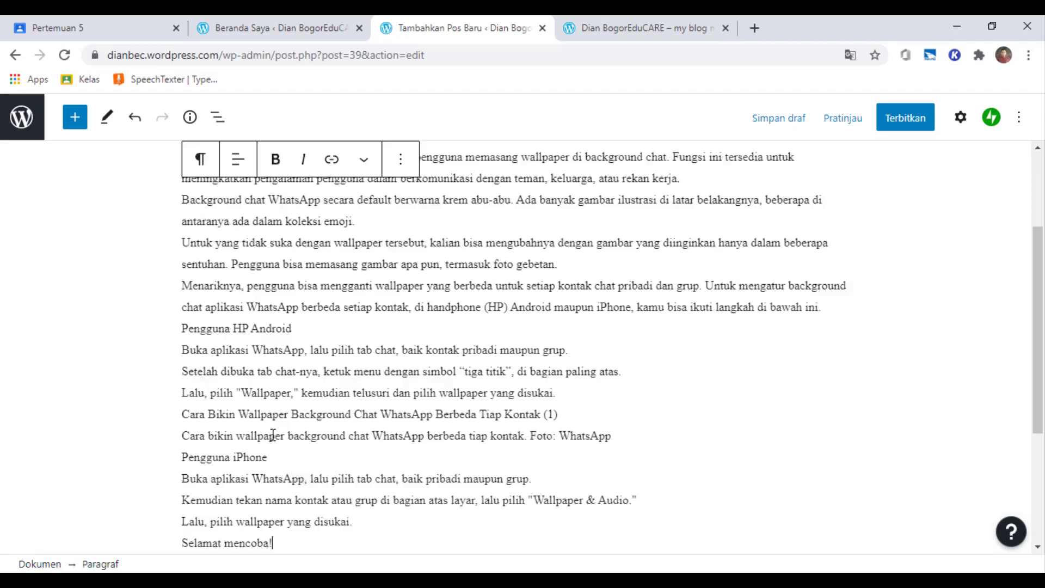
scroll(459, 336, up, 3)
scroll(459, 336, down, 1)
scroll(459, 336, down, 5)
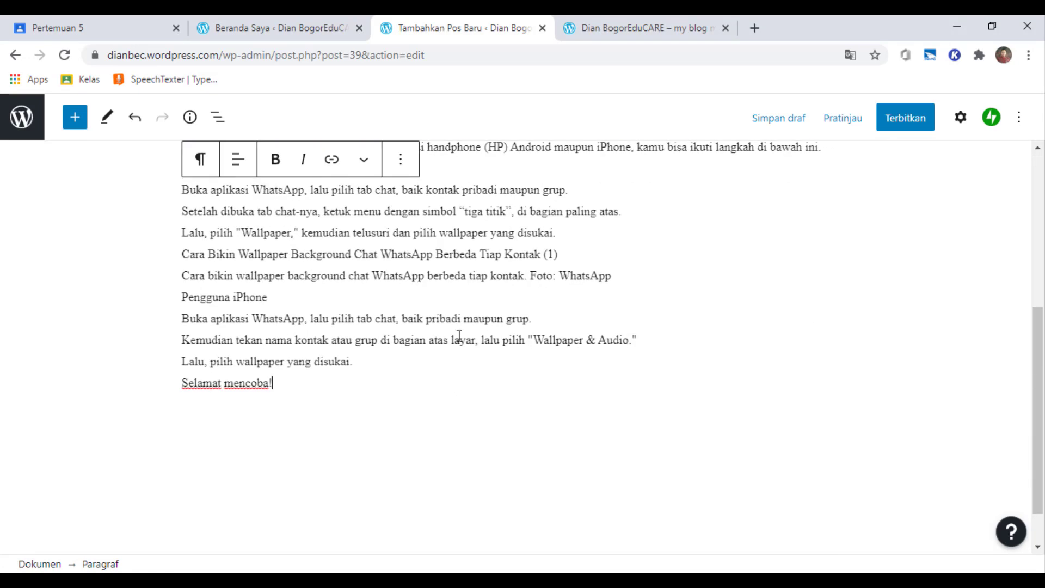
scroll(460, 339, up, 6)
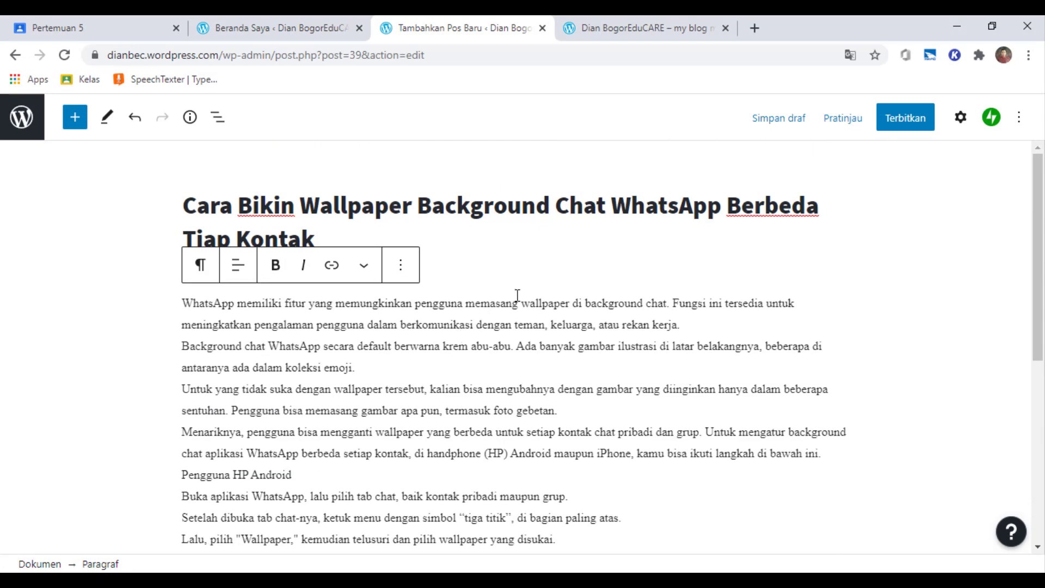
key(ctrl+z)
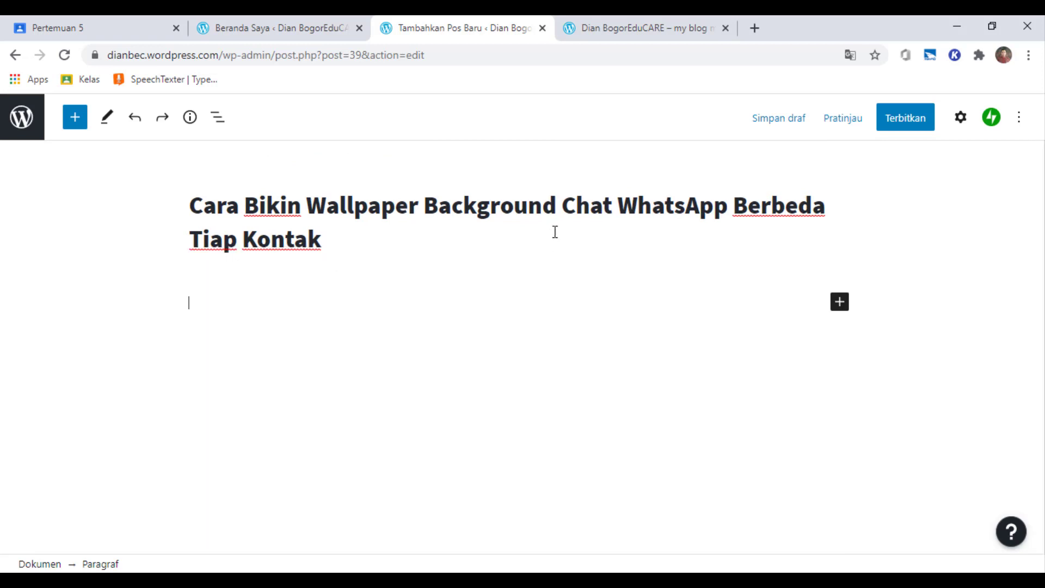
Add a paragraph block below the title and paste the article's two opening paragraphs, from "WhatsApp memiliki fitur" to "koleksi emoji.".
click(841, 303)
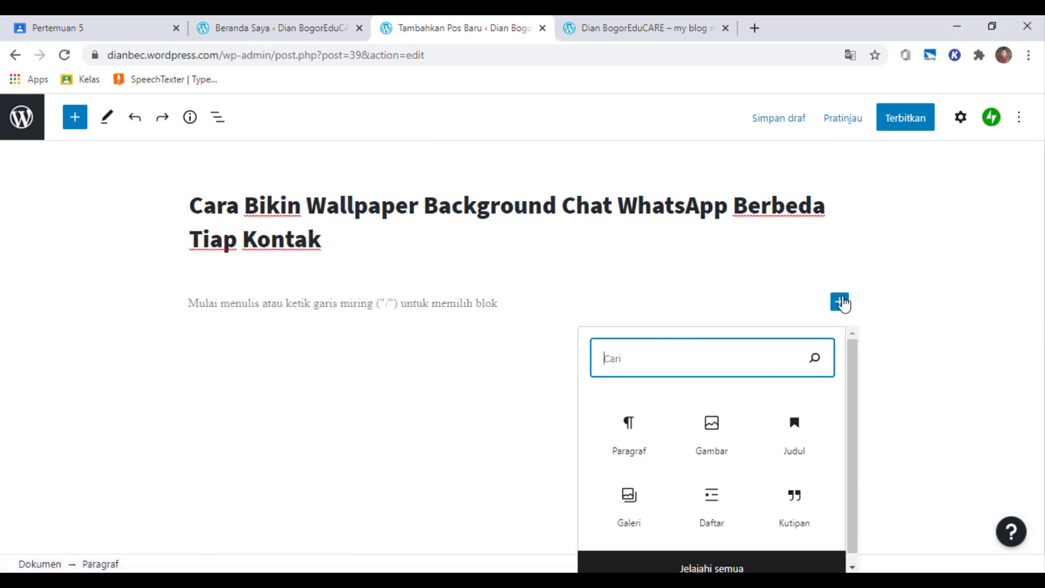
click(613, 448)
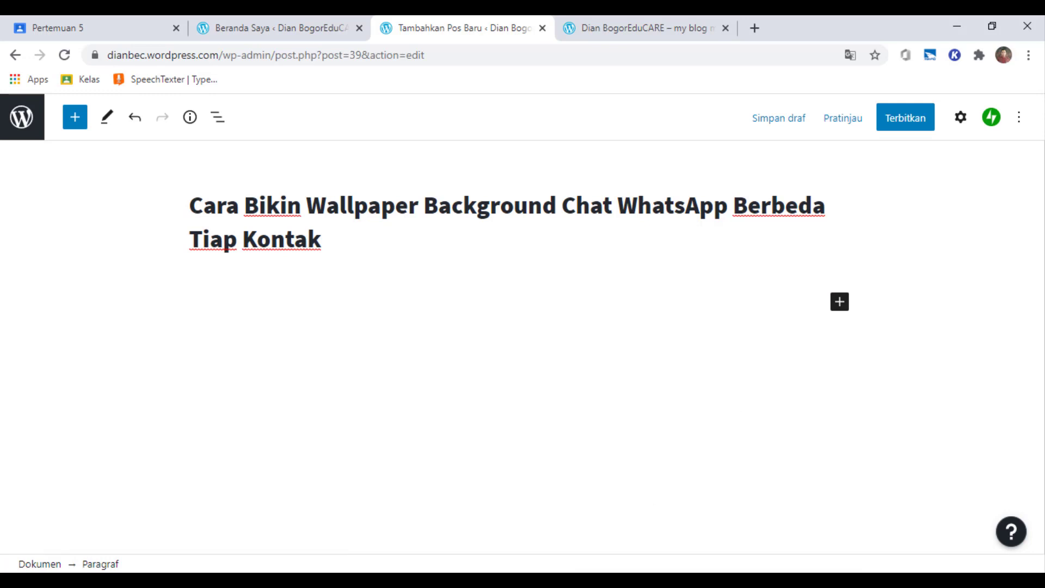
key(alt+Tab)
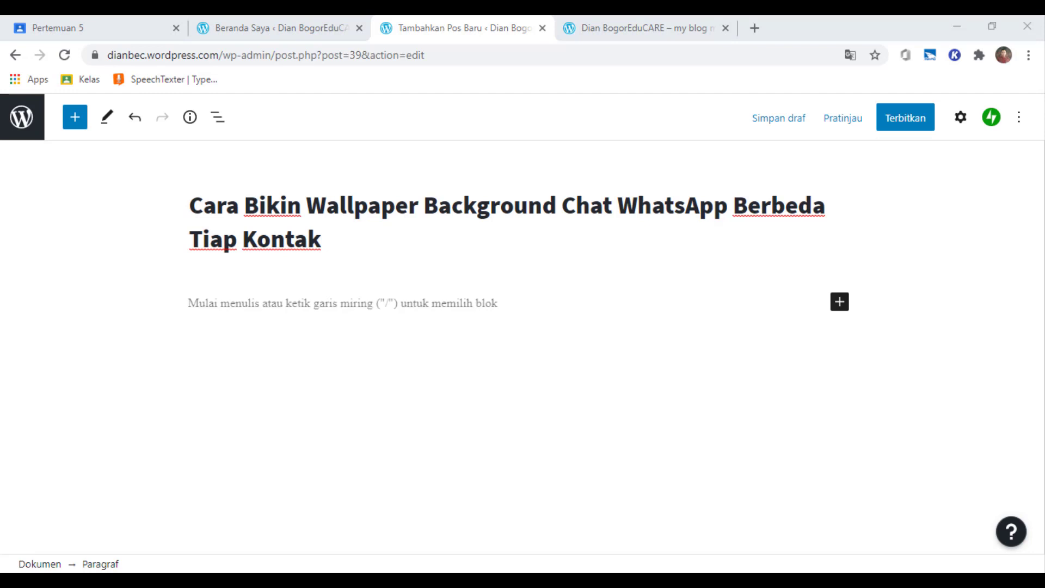
click(204, 309)
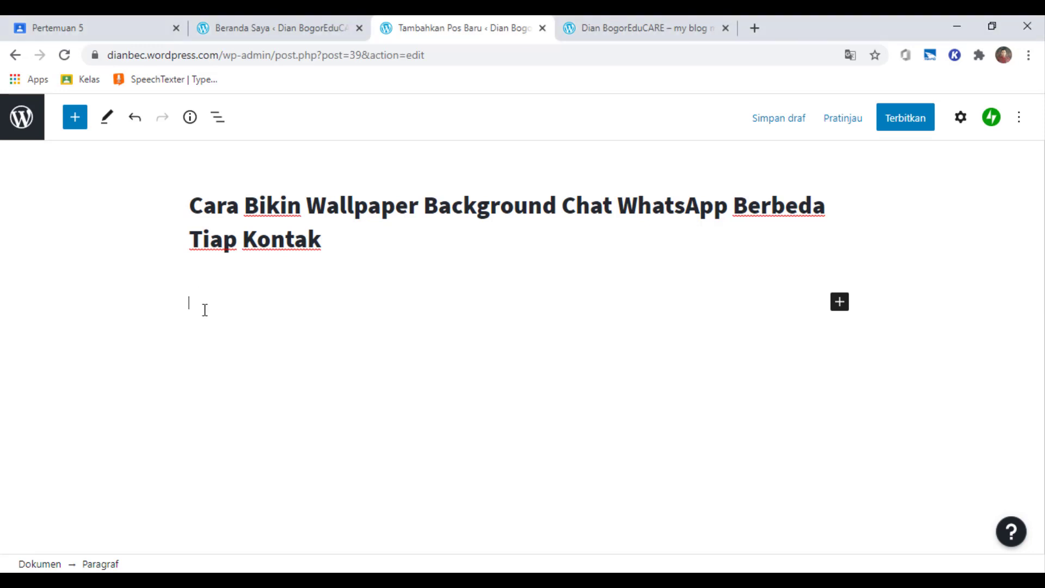
right_click(208, 306)
click(259, 428)
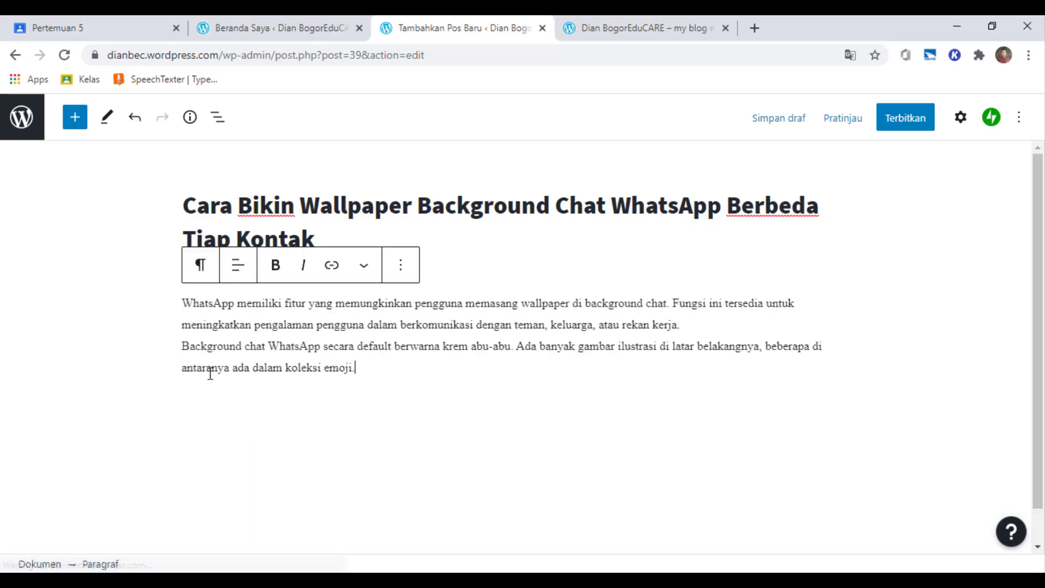
Insert an image (Gambar) block below the two opening paragraphs.
click(633, 486)
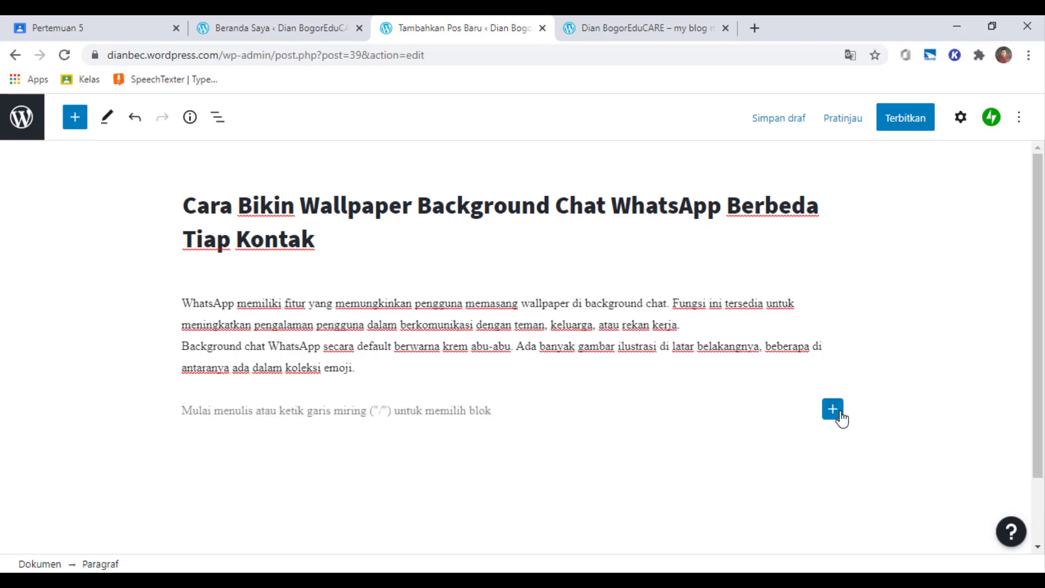
click(833, 409)
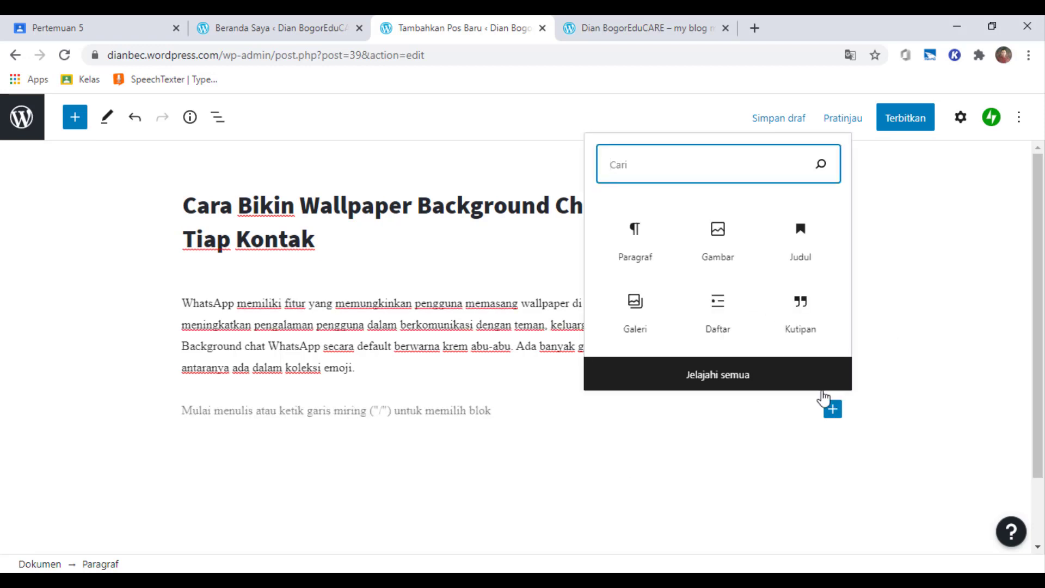
click(722, 246)
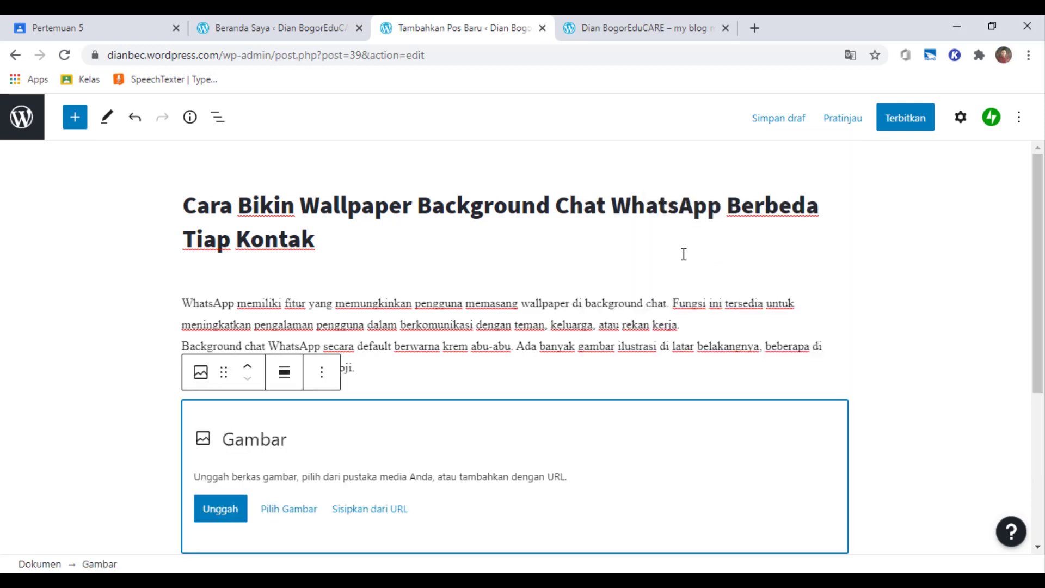
scroll(392, 467, down, 3)
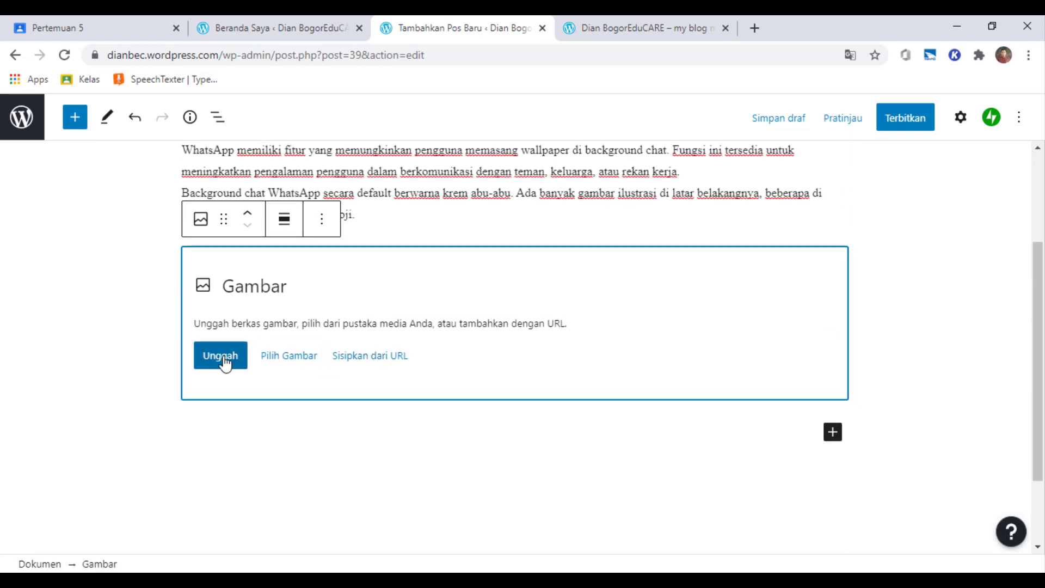
Try to find a picture for the image block by searching the free Pexels photos for "whatssapp".
click(287, 358)
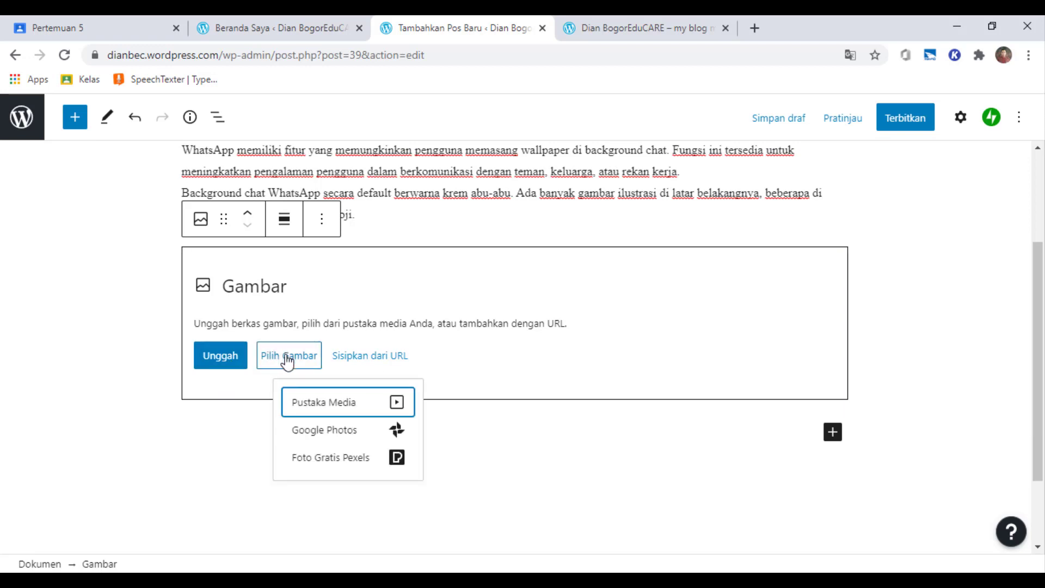
click(374, 361)
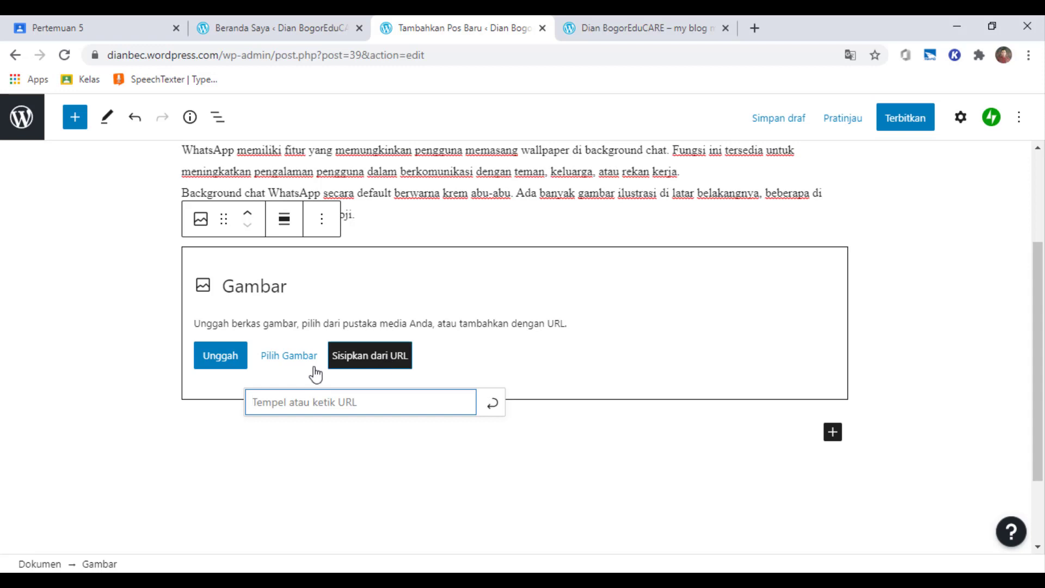
click(283, 366)
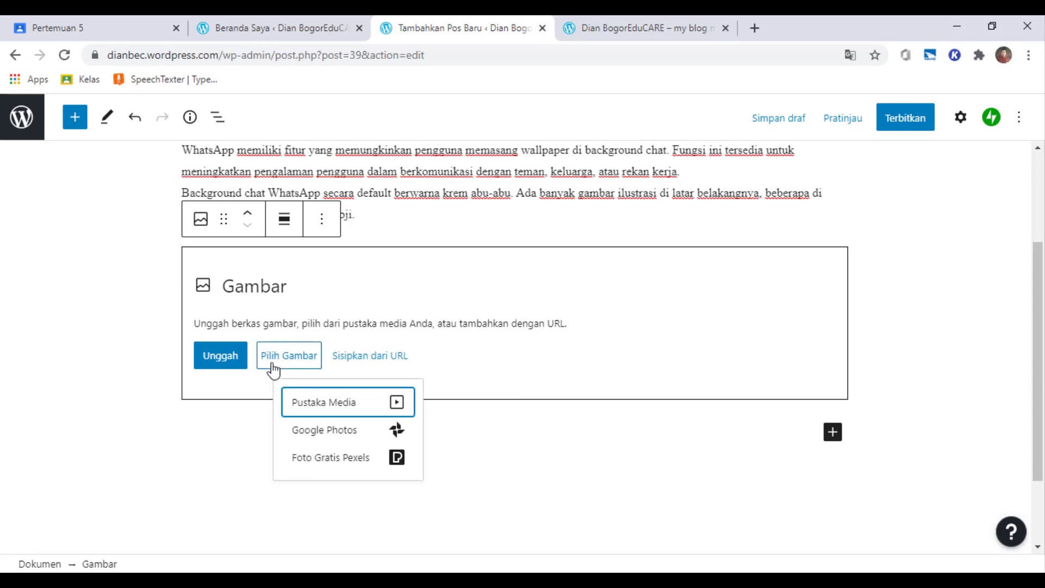
click(348, 458)
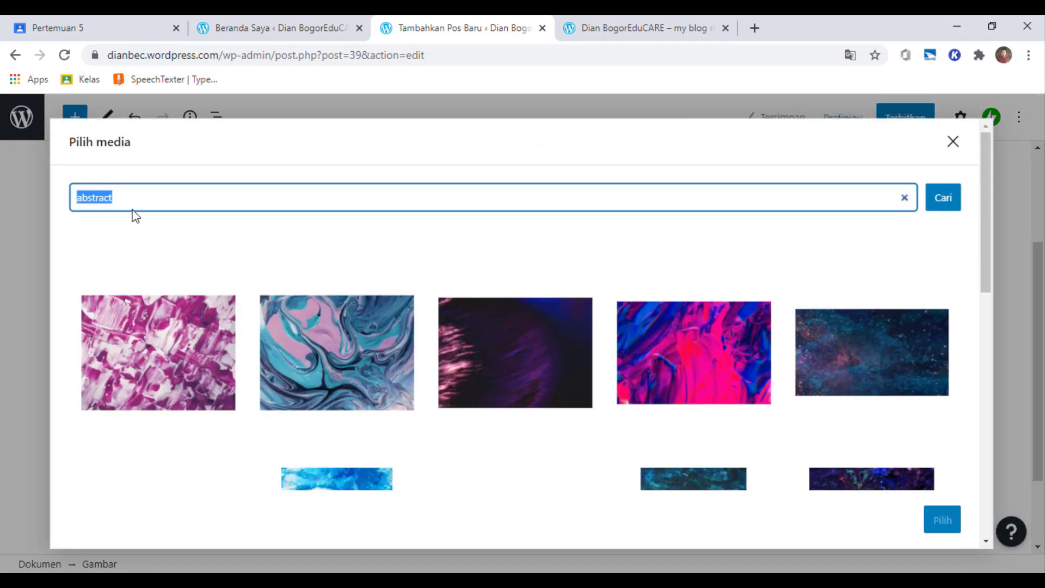
text(w)
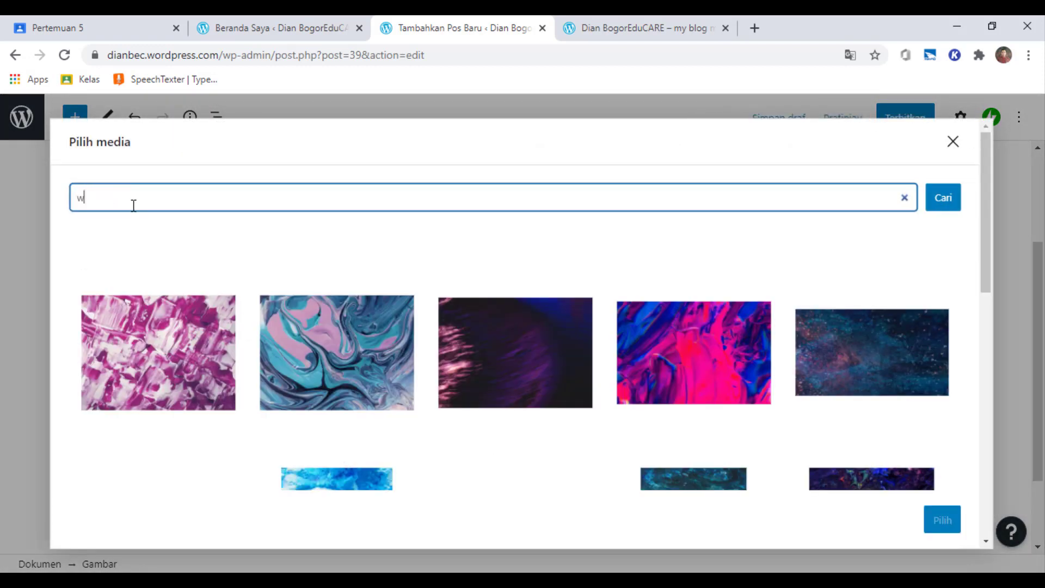
text(hatssapp)
click(940, 205)
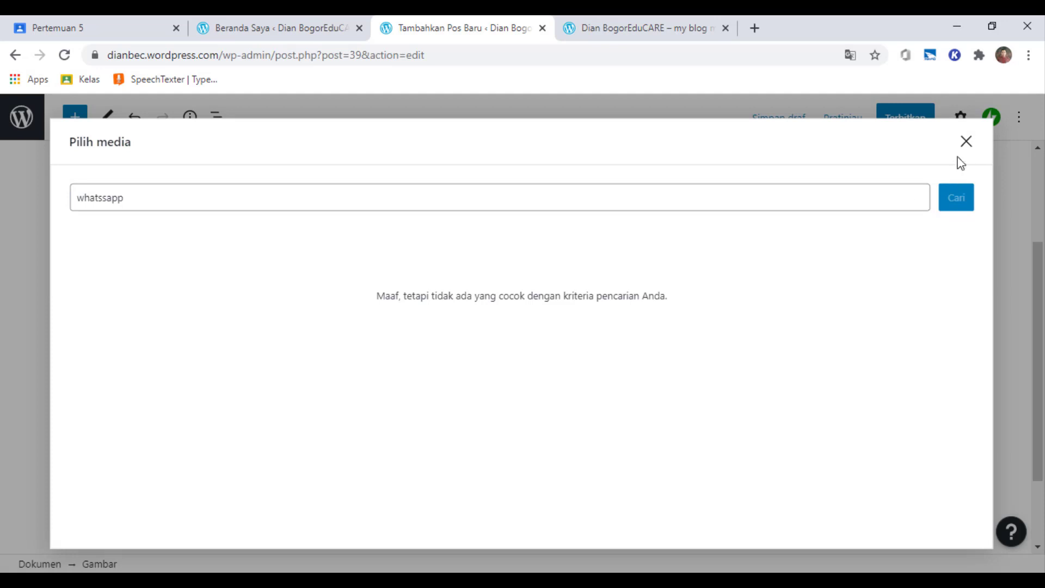
click(966, 142)
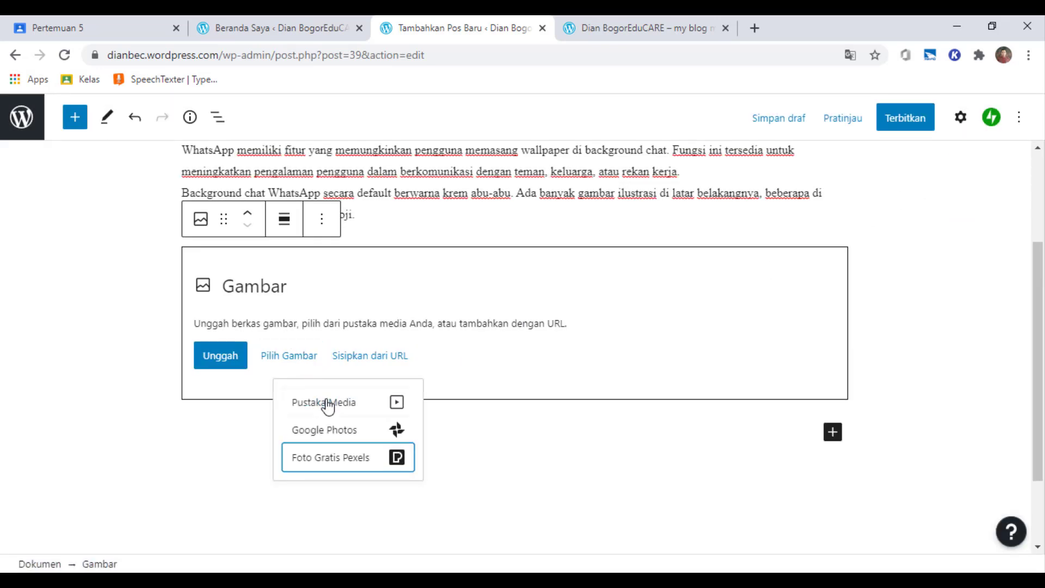
Upload whatsapp 1.jpg from the computer's Pictures folder into the image block.
click(212, 366)
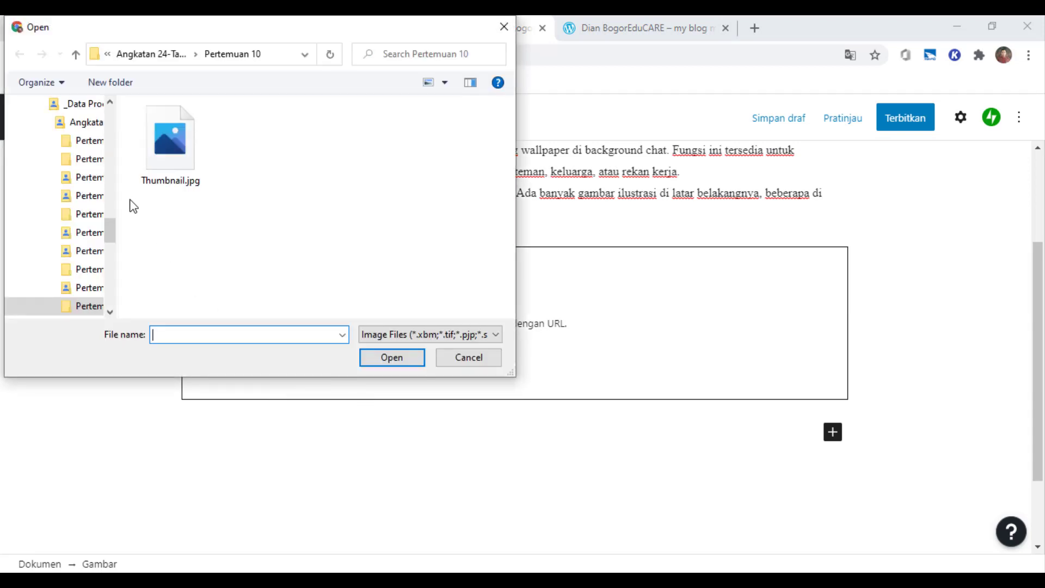
drag(111, 231, 115, 119)
click(82, 190)
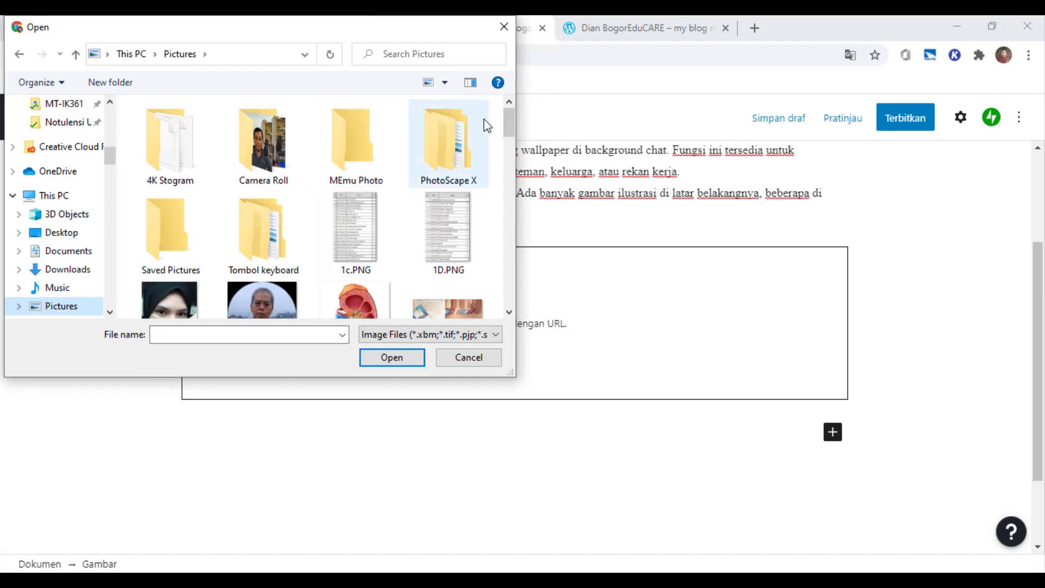
drag(511, 133, 510, 301)
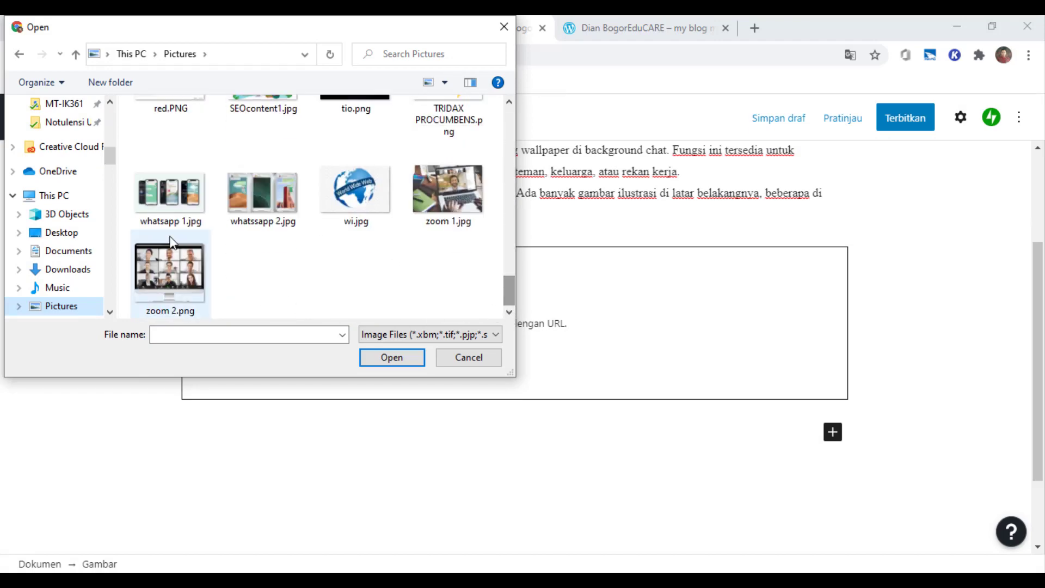
click(161, 197)
double_click(161, 197)
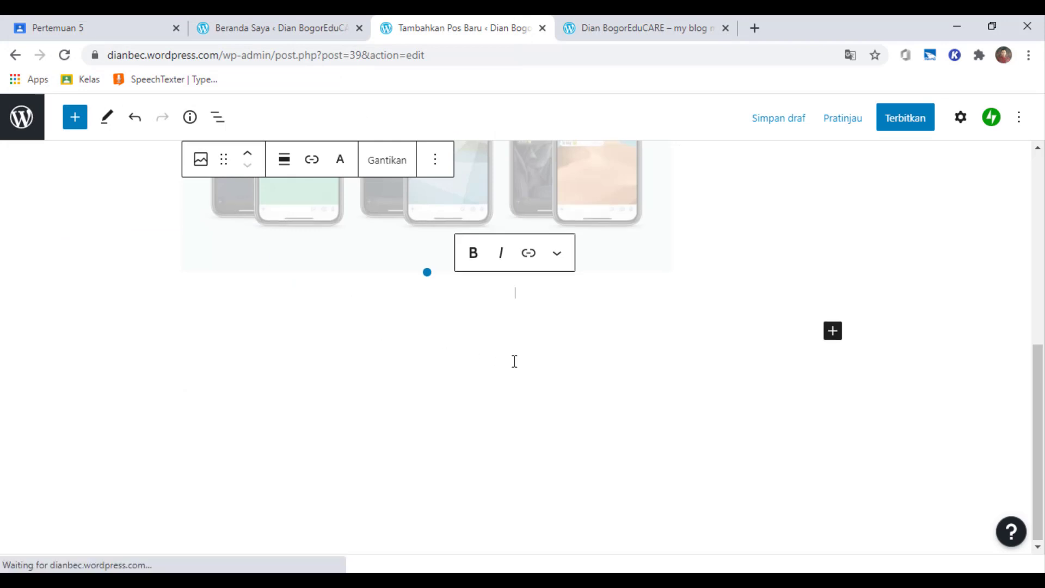
scroll(790, 419, up, 2)
scroll(763, 430, down, 2)
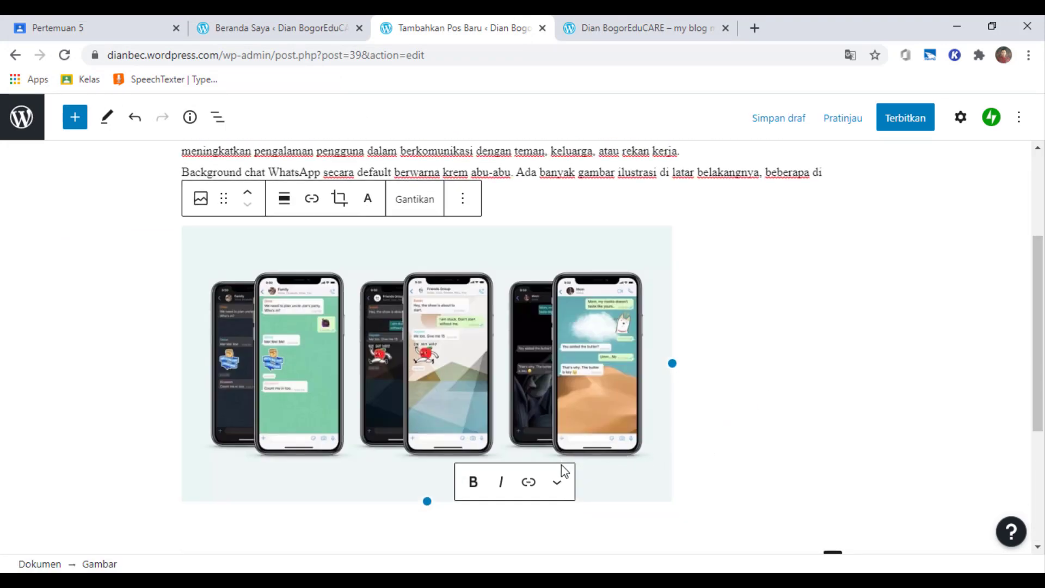
Try moving the image block above the opening paragraphs, and return it to its place below them.
click(557, 484)
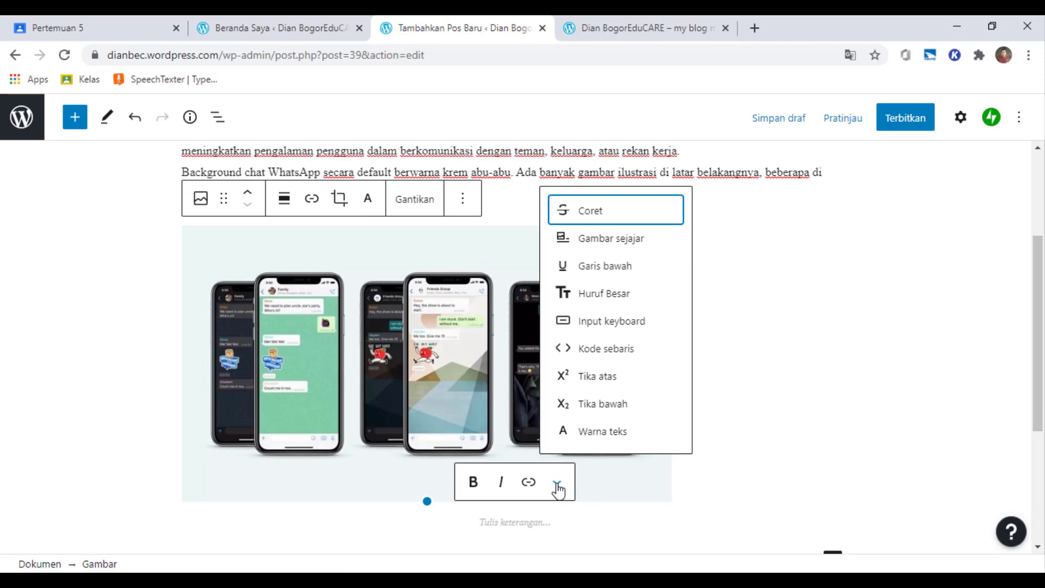
click(355, 333)
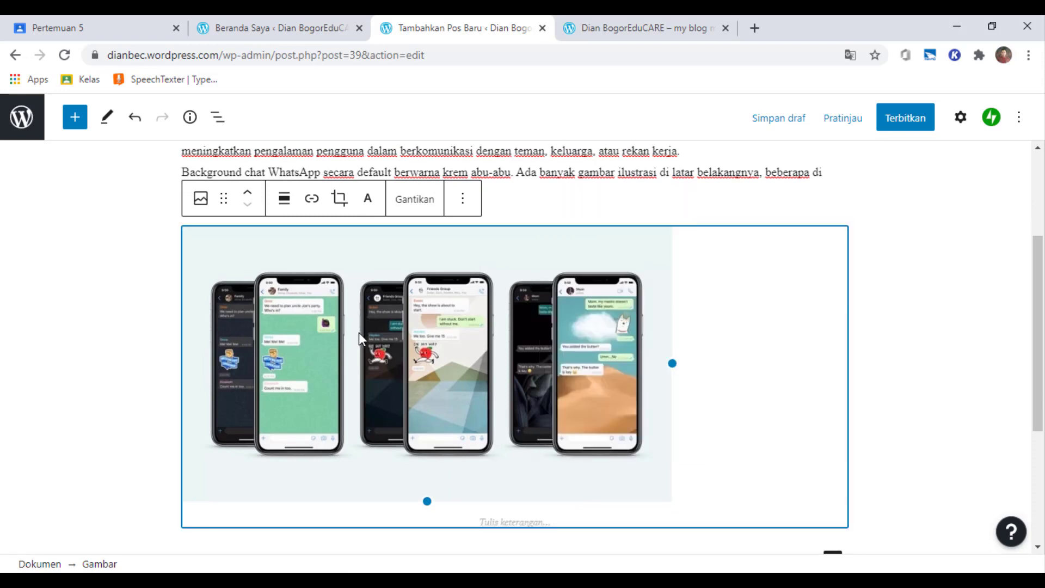
right_click(358, 332)
click(354, 325)
click(224, 198)
click(249, 195)
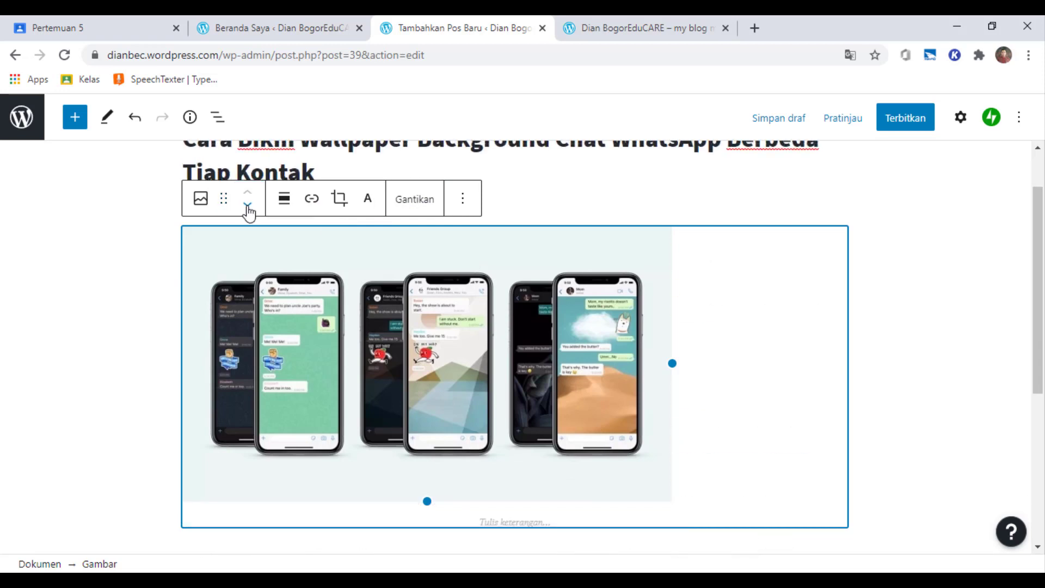
click(248, 204)
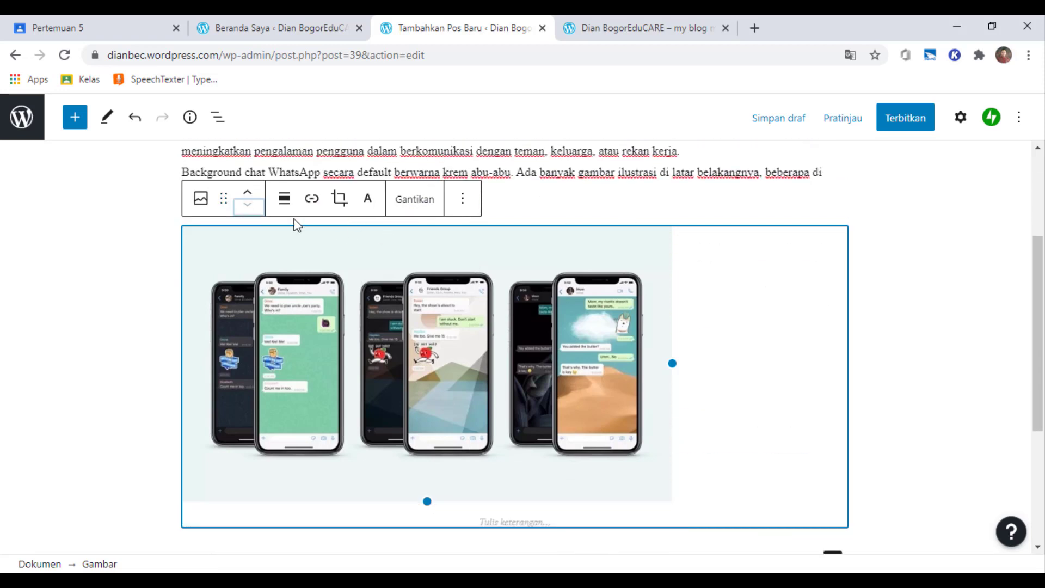
Align the WhatsApp image to the centre (Rata tengah), deselect it and review the post.
click(286, 200)
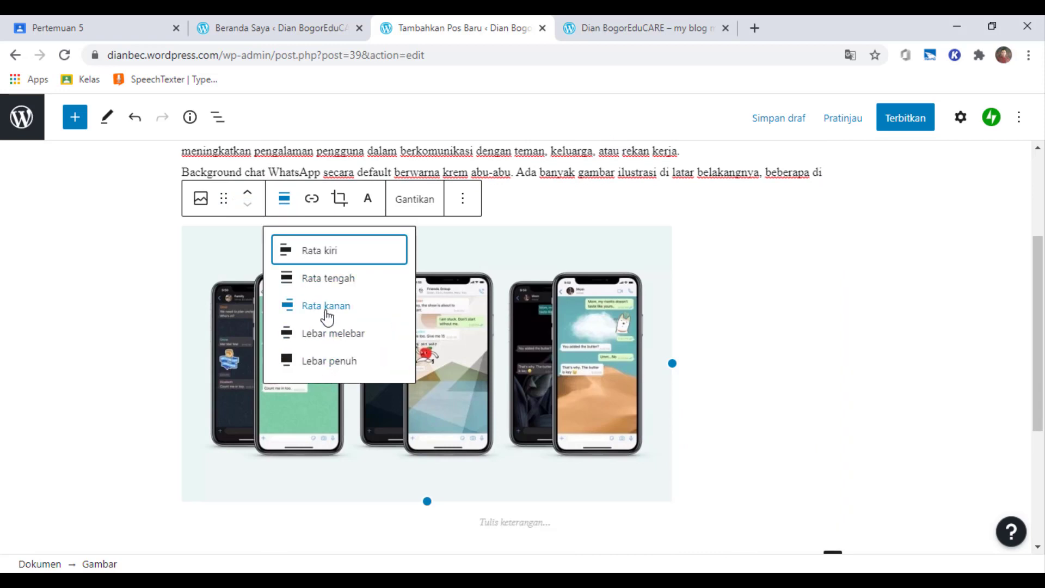
click(333, 282)
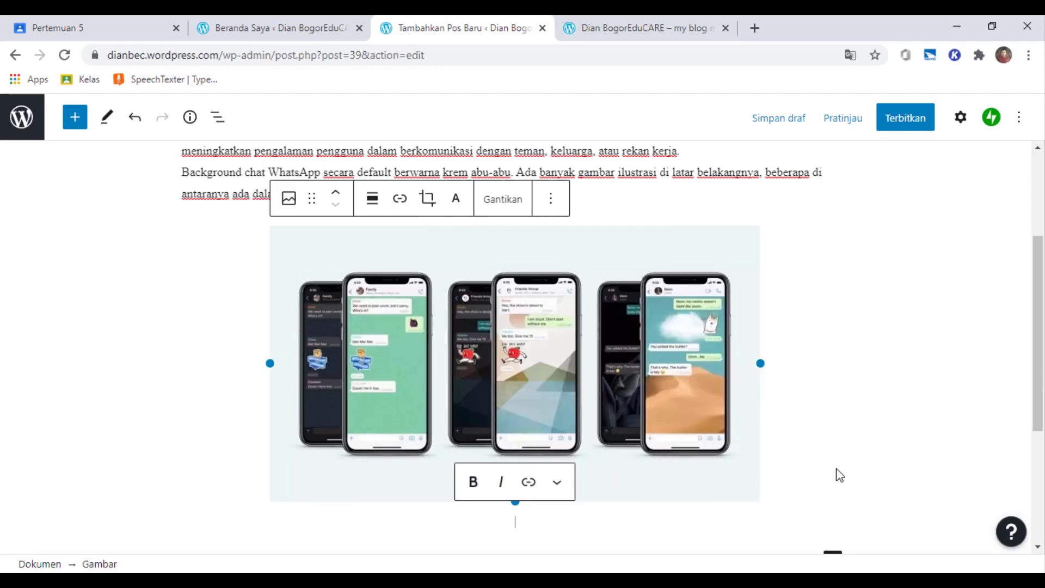
click(887, 409)
scroll(877, 399, up, 3)
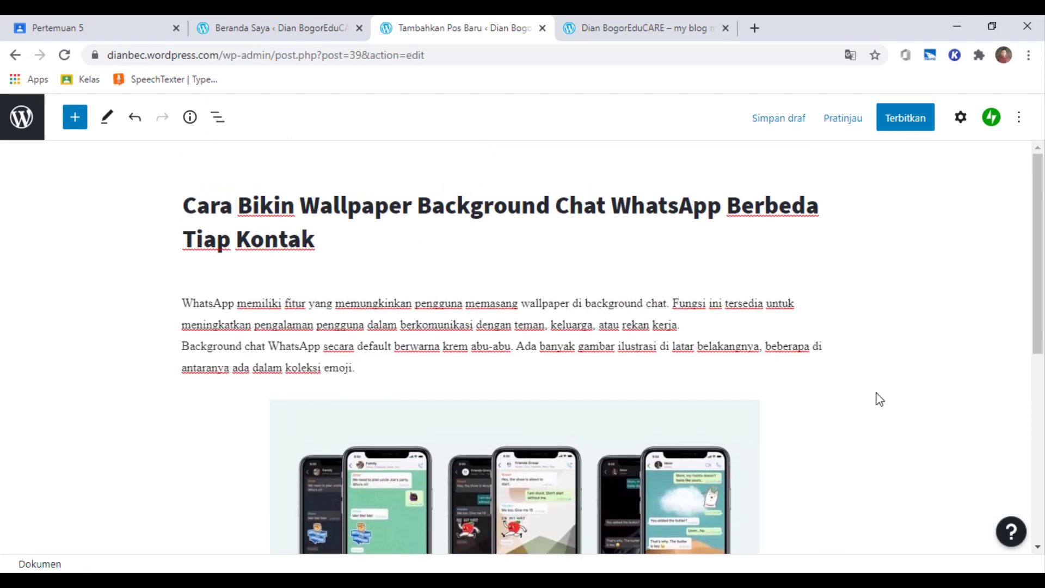
scroll(877, 397, down, 5)
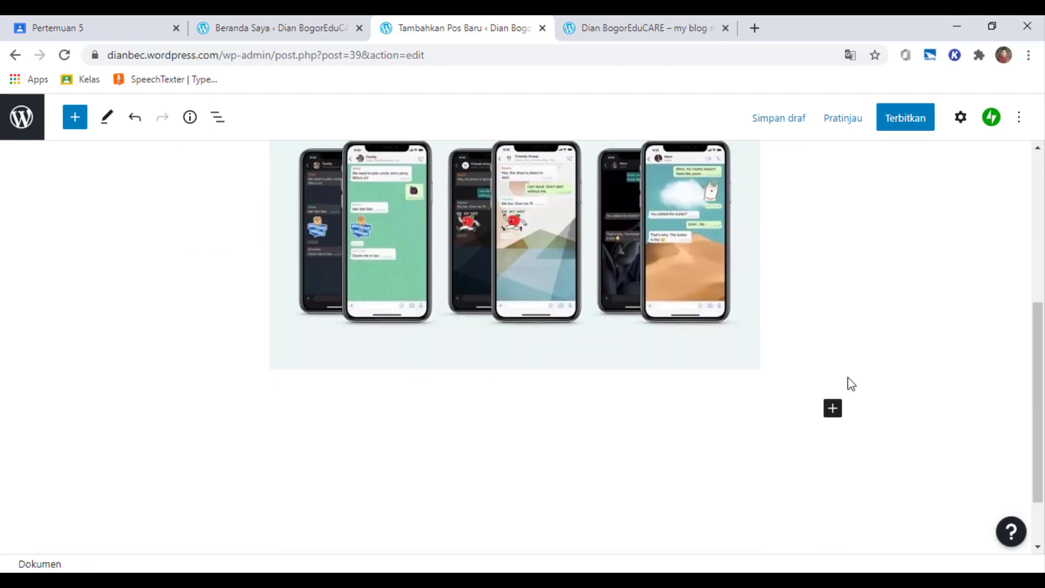
Add a paragraph block below the WhatsApp image and paste the copied text beginning "Untuk yang tidak suka dengan wallpaper tersebut".
click(837, 417)
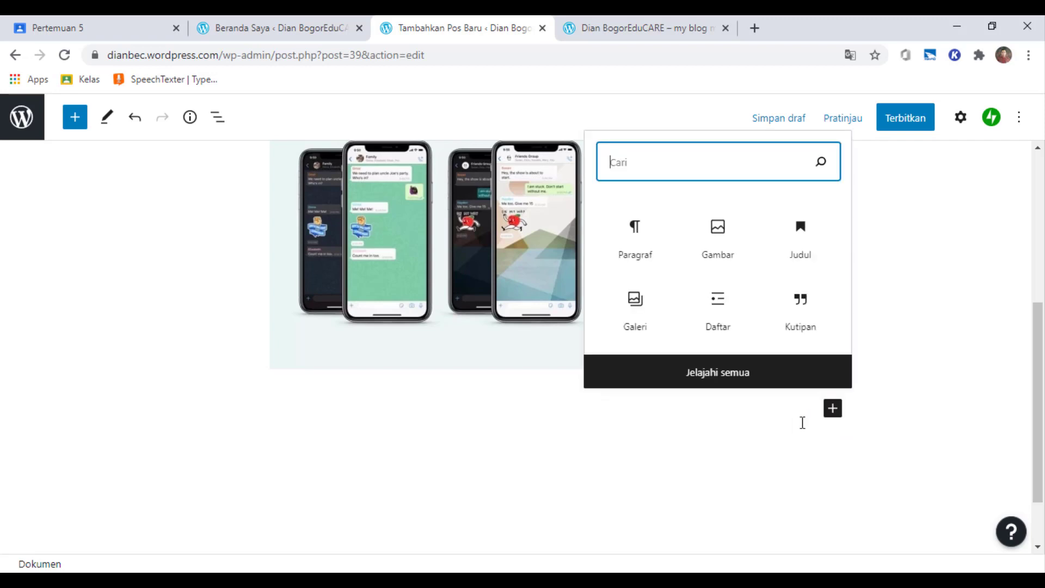
click(653, 257)
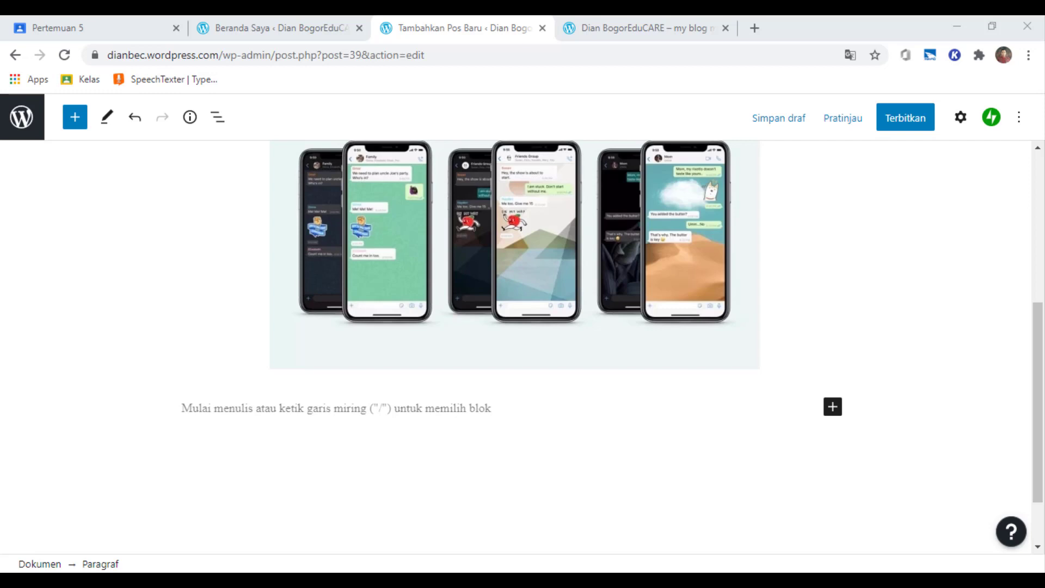
click(219, 409)
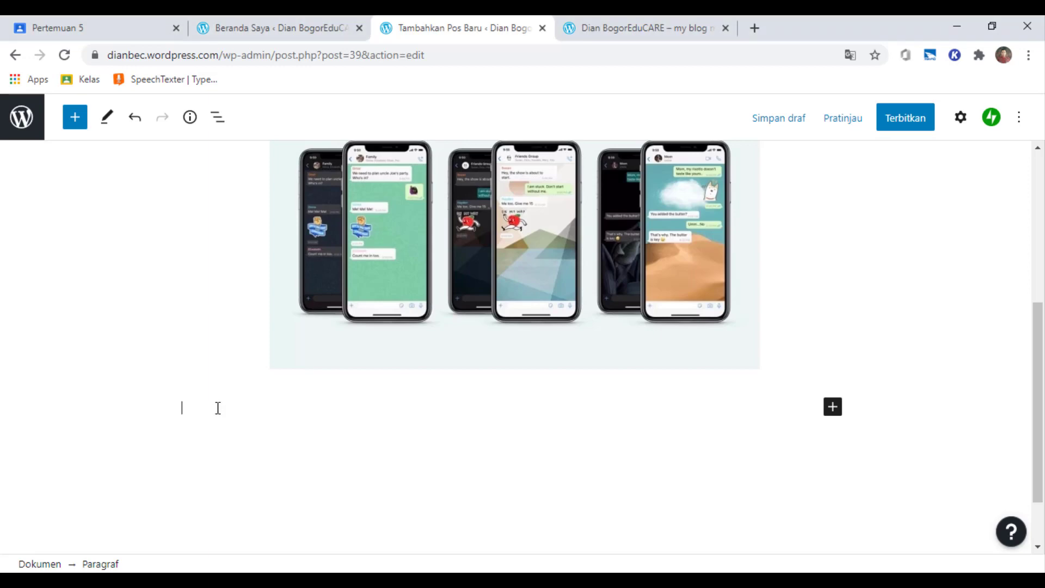
right_click(217, 409)
click(262, 288)
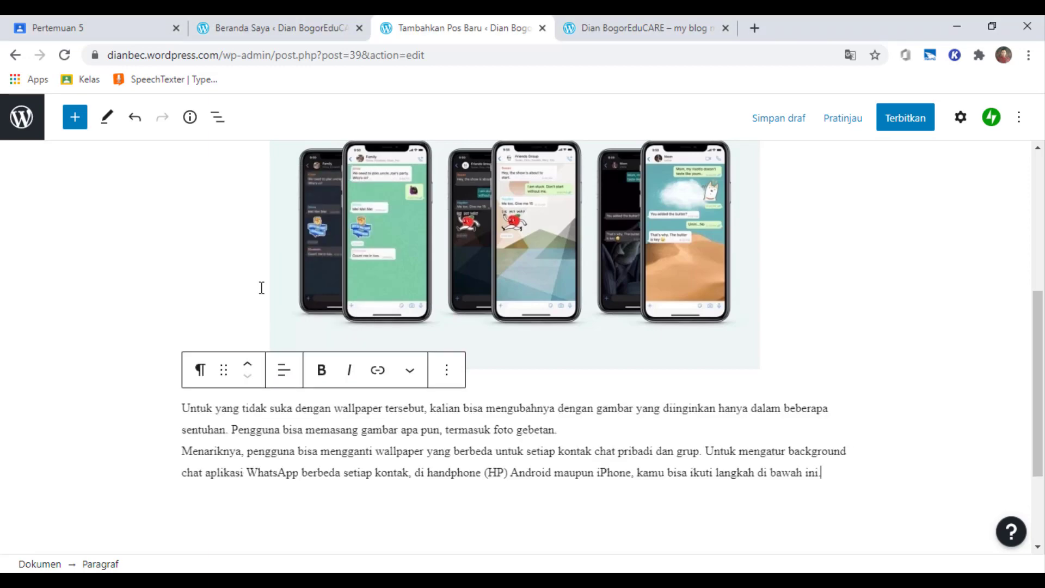
Split the pasted text into separate paragraphs before "Menariknya" and start a new empty paragraph after "di bawah ini.".
scroll(261, 292, up, 5)
scroll(214, 309, down, 7)
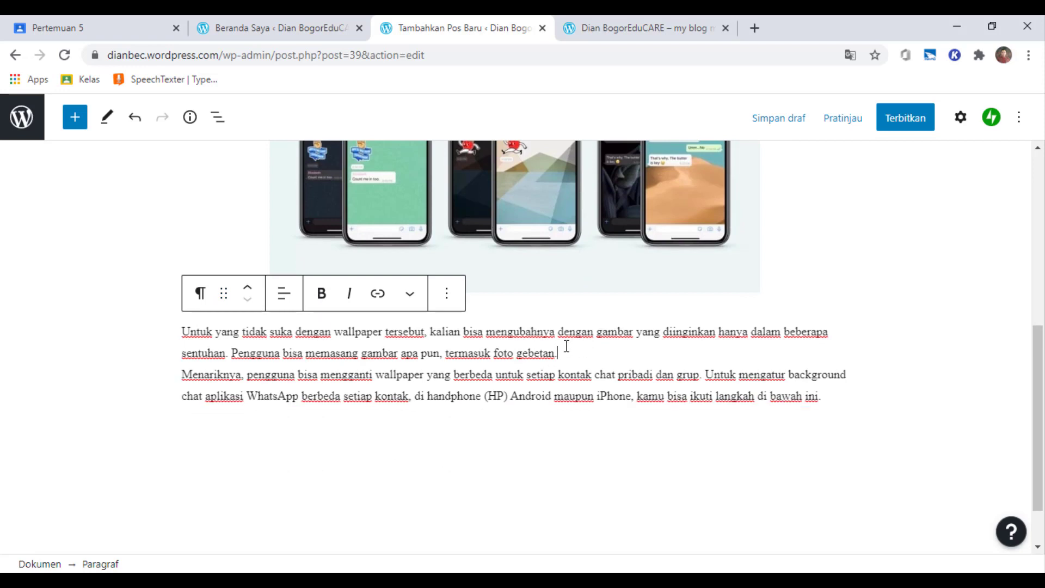
key(Return)
key(BackSpace)
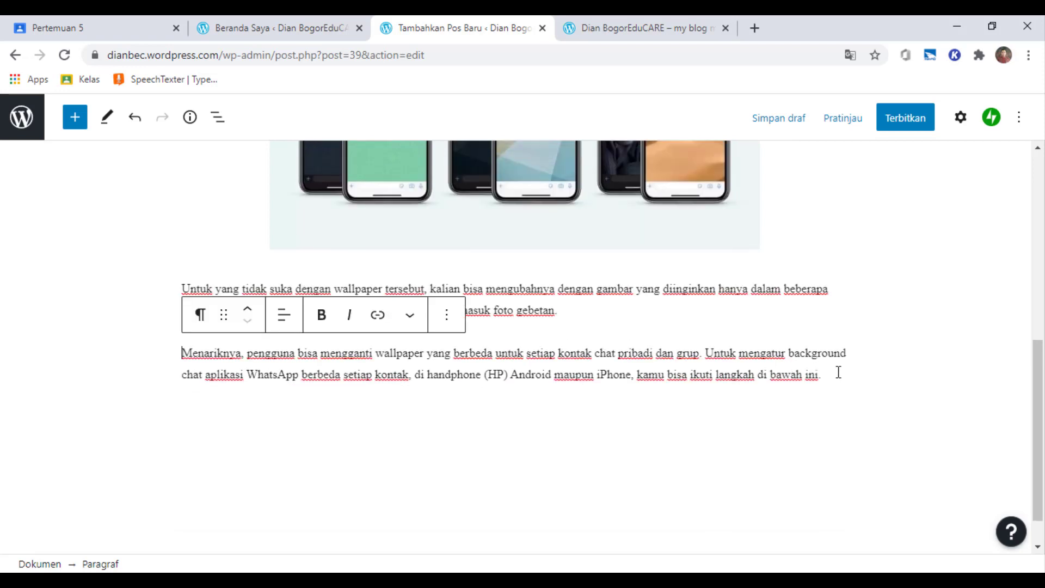
key(Return)
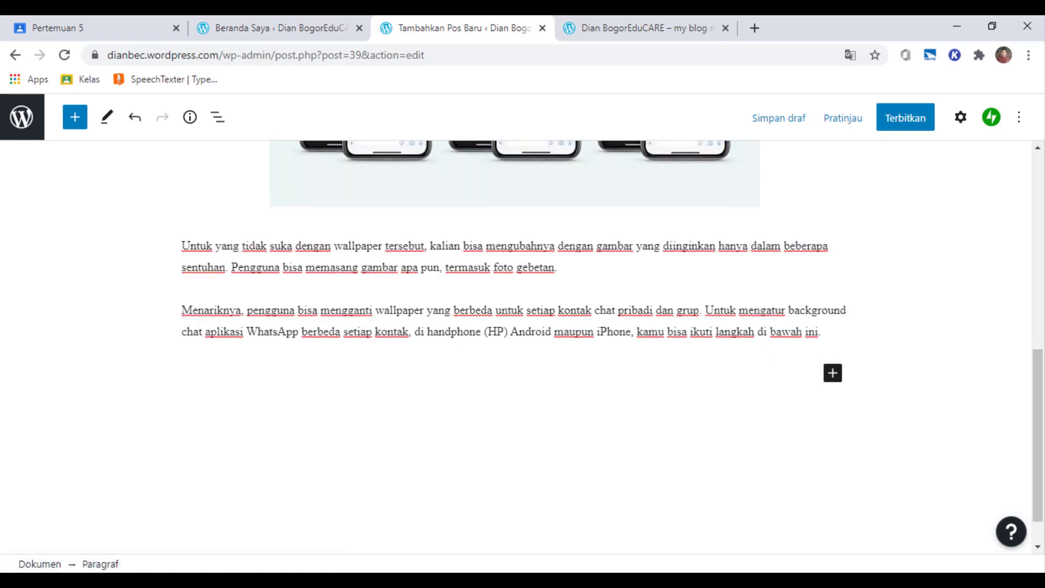
Fetch the "Pengguna HP Android" instructions from the source text in the other window and paste them into the empty paragraph.
key(alt+Tab)
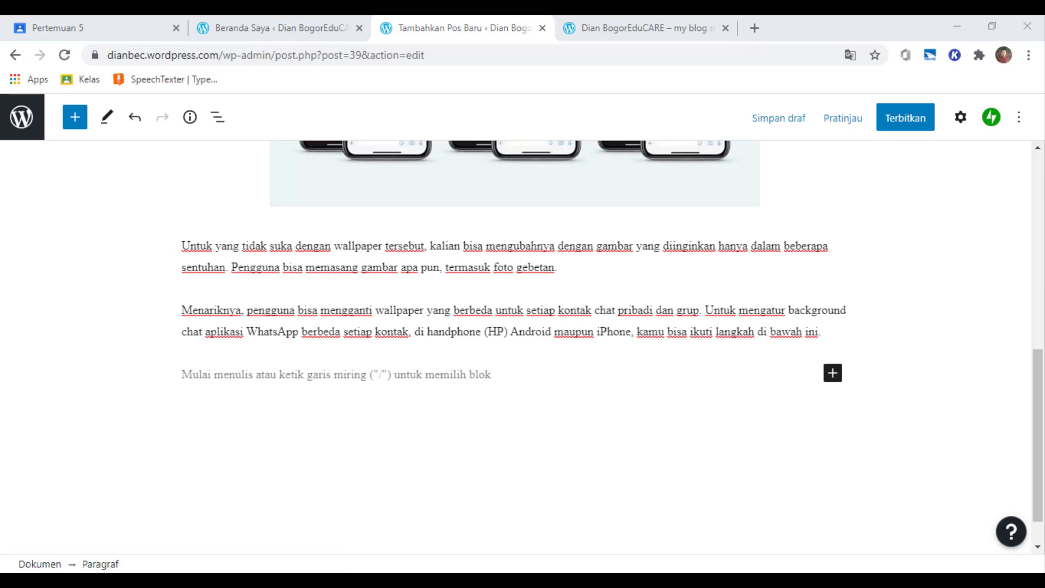
click(197, 374)
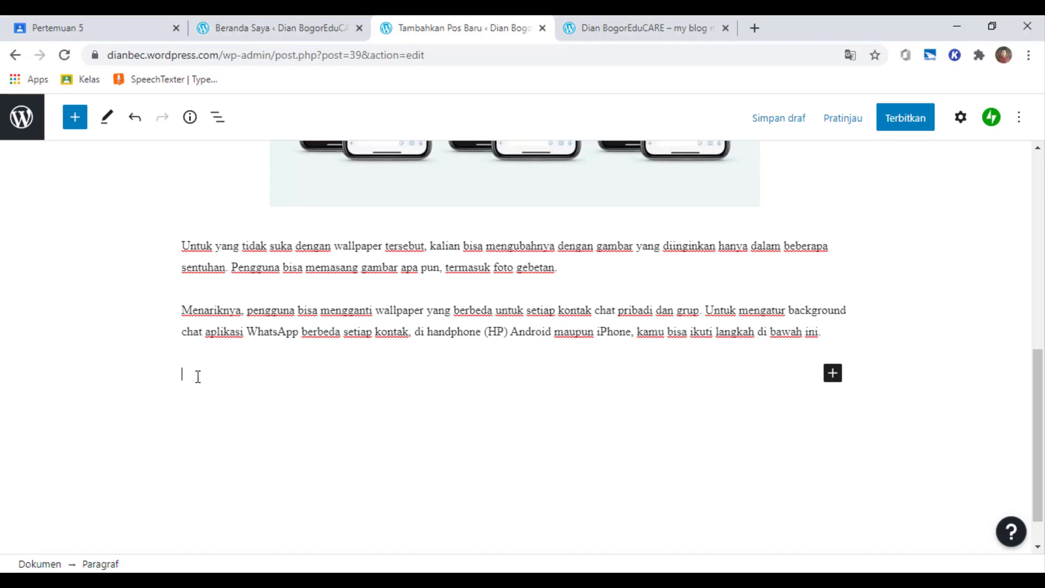
right_click(197, 374)
click(245, 255)
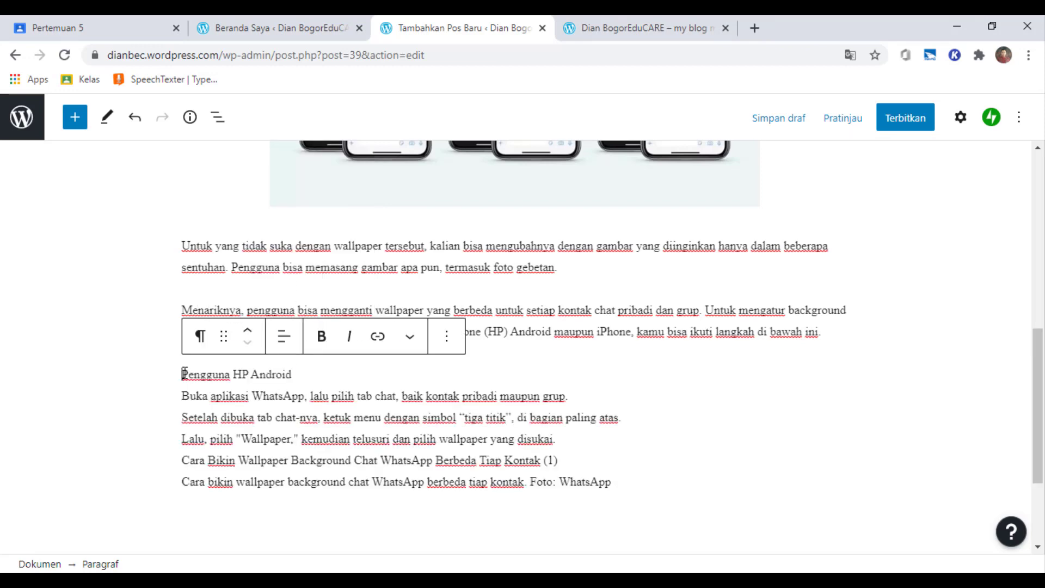
Bold "Pengguna HP Android", split it into its own paragraph, and remove the two "Cara bikin wallpaper" lines below the instructions.
drag(186, 375, 296, 361)
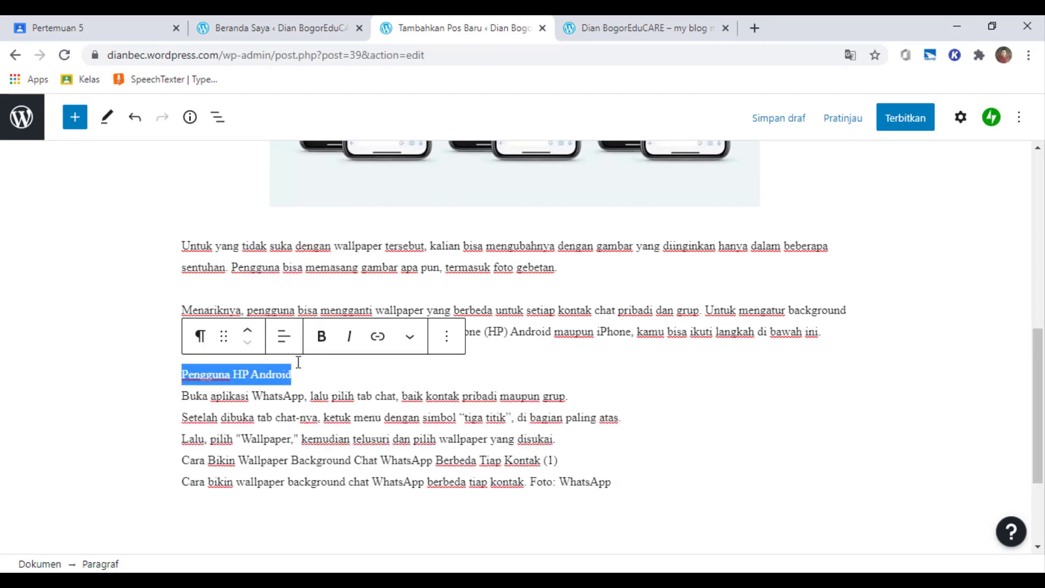
click(320, 342)
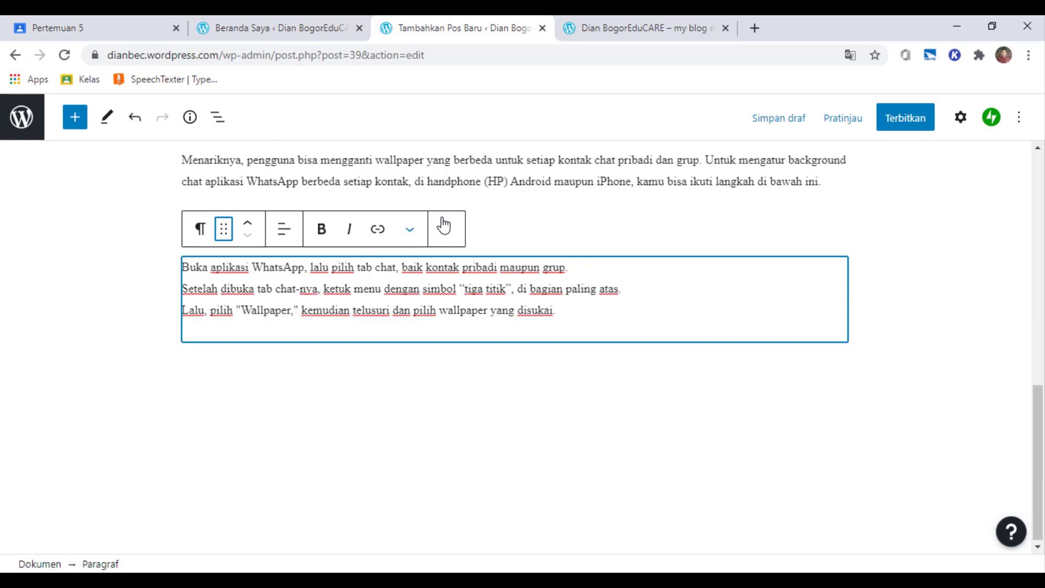
click(446, 234)
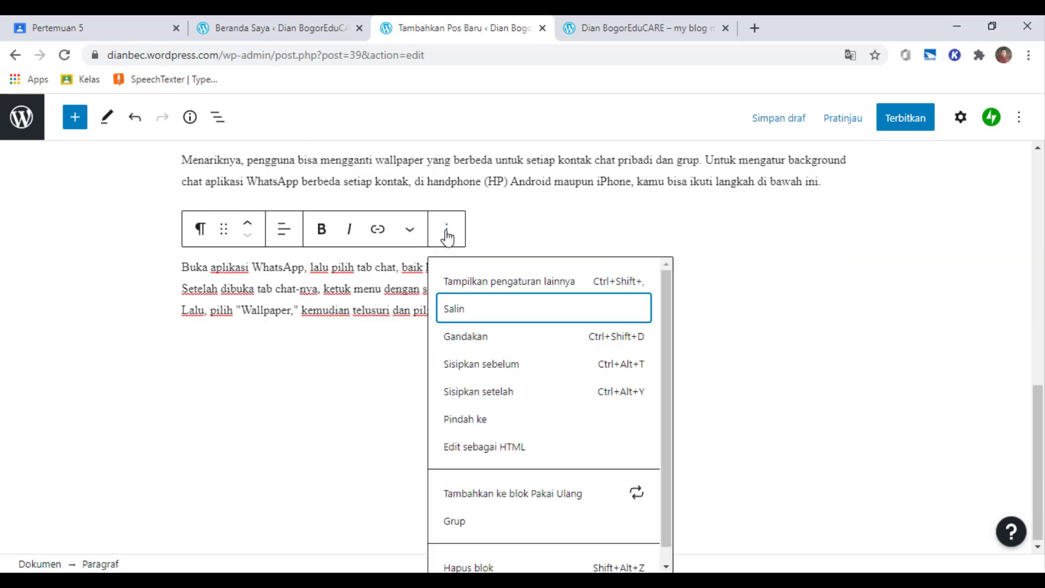
scroll(430, 448, down, 1)
click(359, 469)
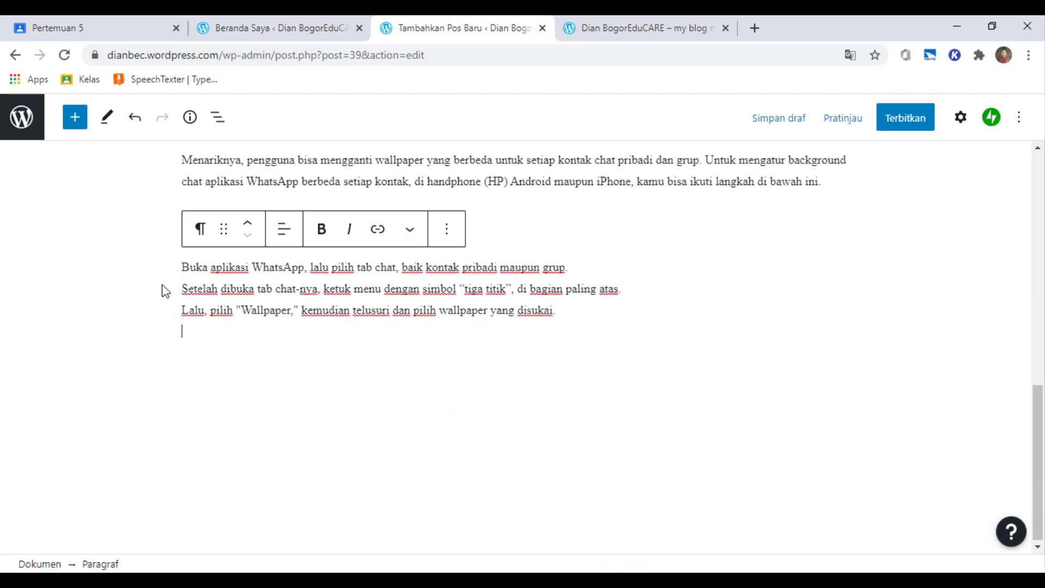
Convert the Android instructions into a numbered list starting at "Buka aplikasi WhatsApp" and add a second item after that line.
click(182, 267)
text(1.)
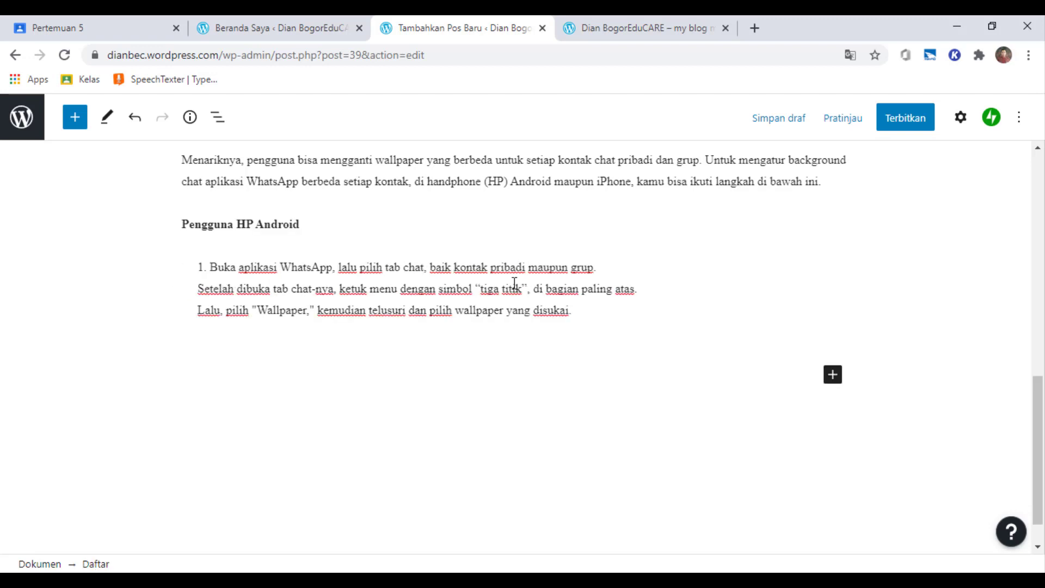
key(End)
key(Return)
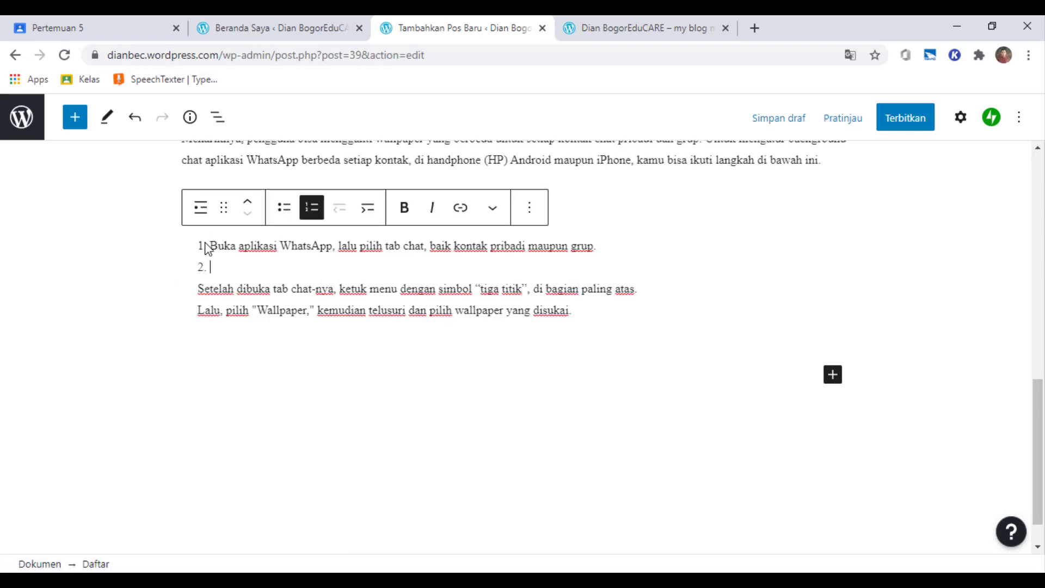
drag(214, 246, 730, 369)
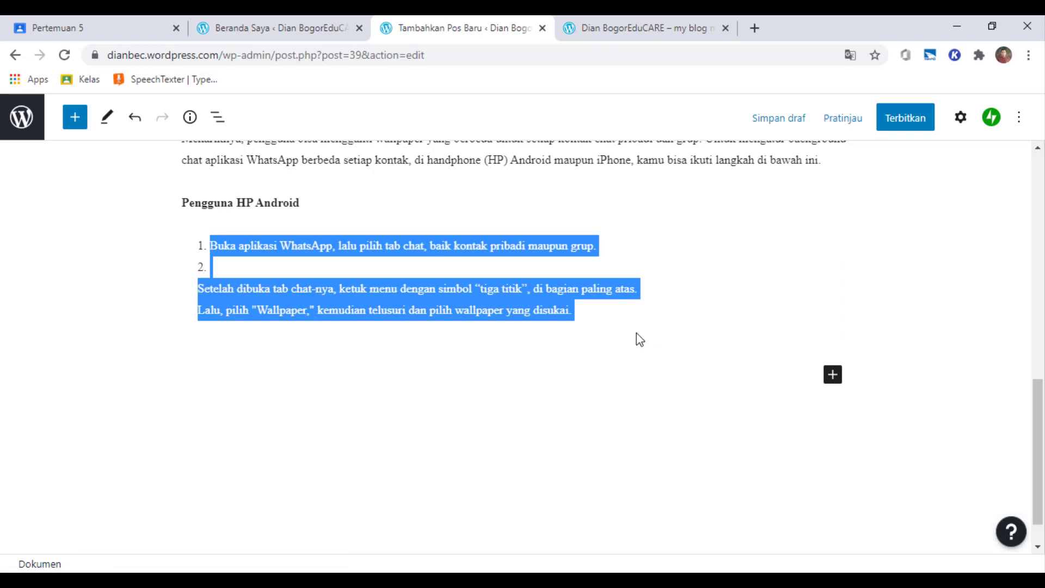
click(588, 329)
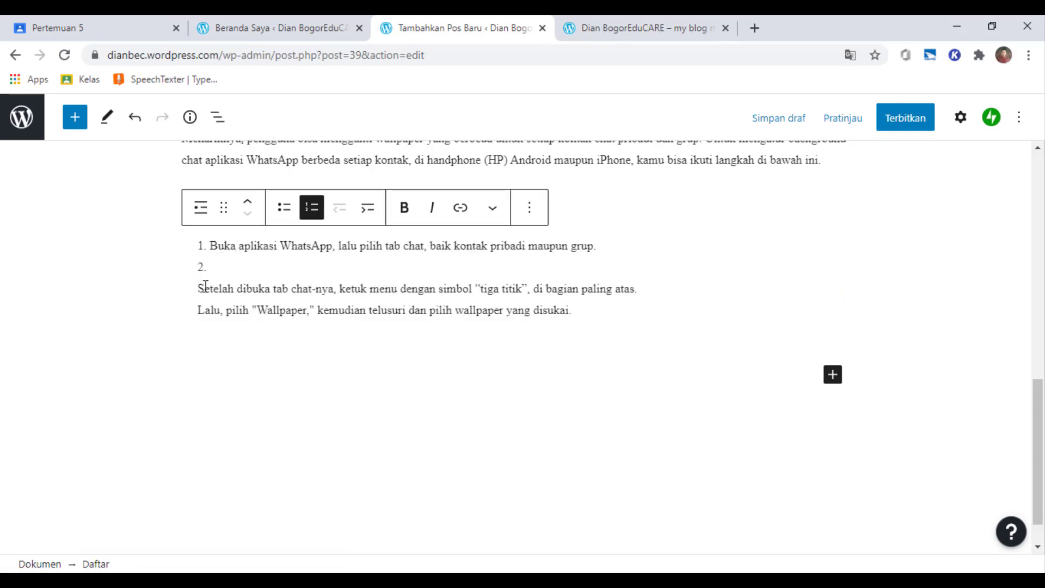
click(210, 245)
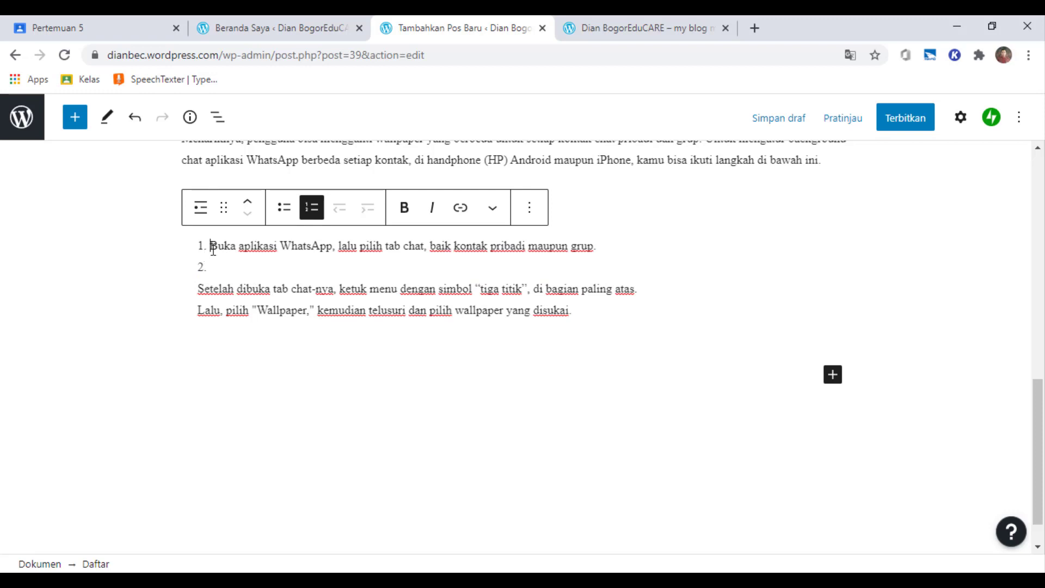
click(235, 287)
Make the lines "Setelah dibuka tab chat-nya" and "Lalu, pilih "Wallpaper,"" numbered items 2 and 3, without empty items between them.
click(601, 248)
key(Return)
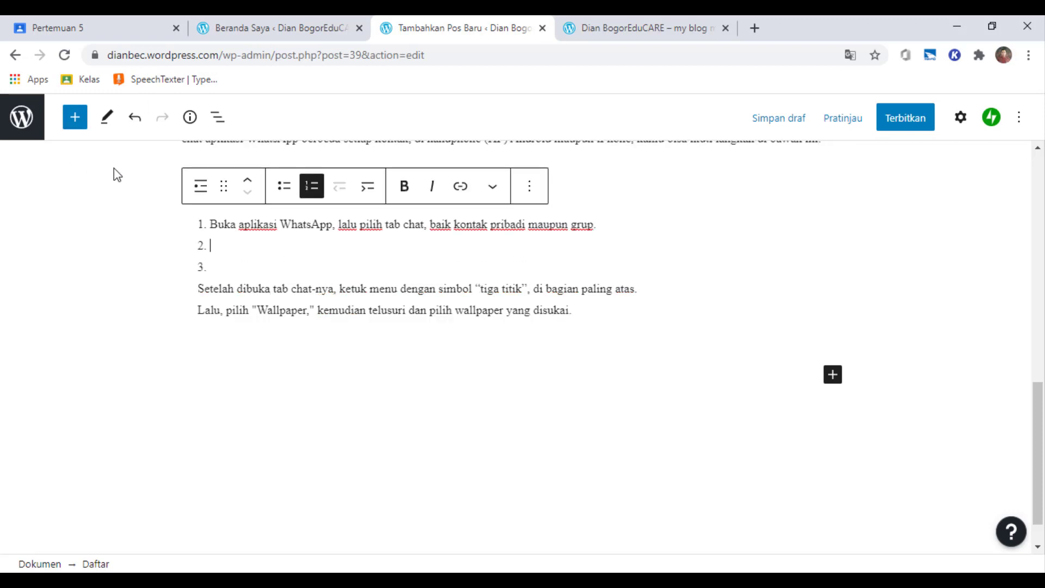
key(Delete)
key(Delete)
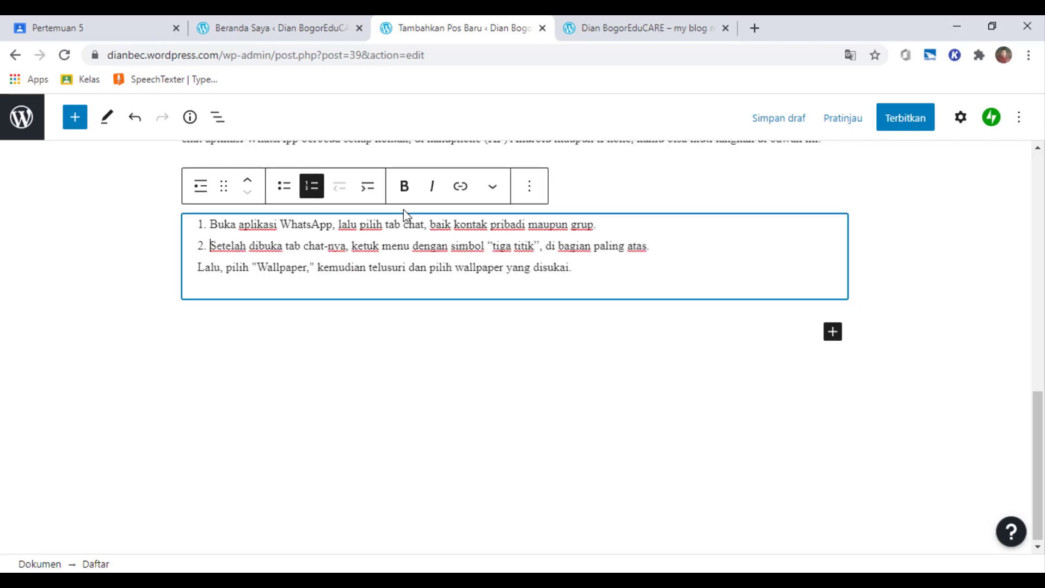
click(662, 248)
key(Return)
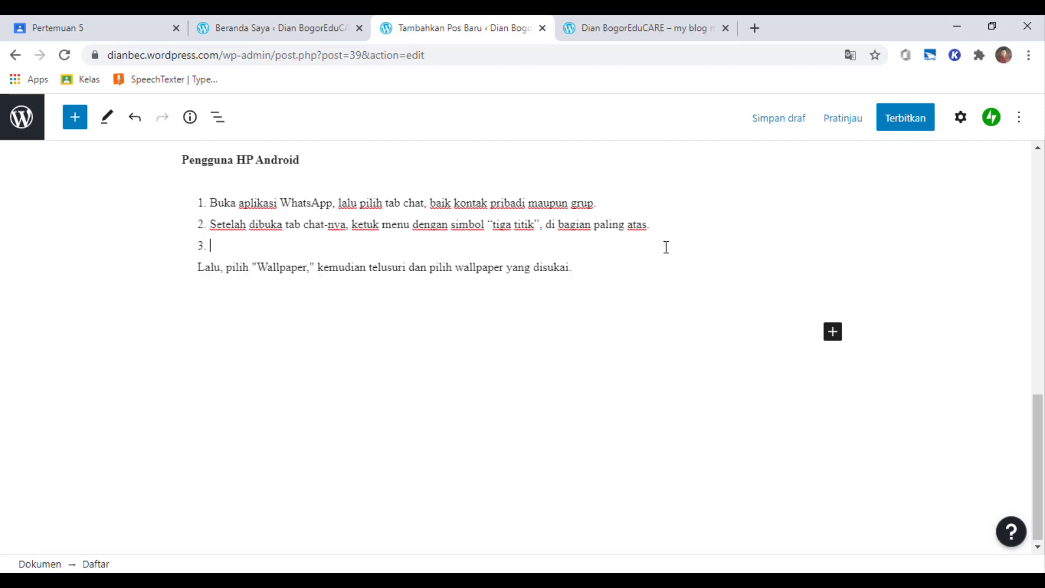
key(Delete)
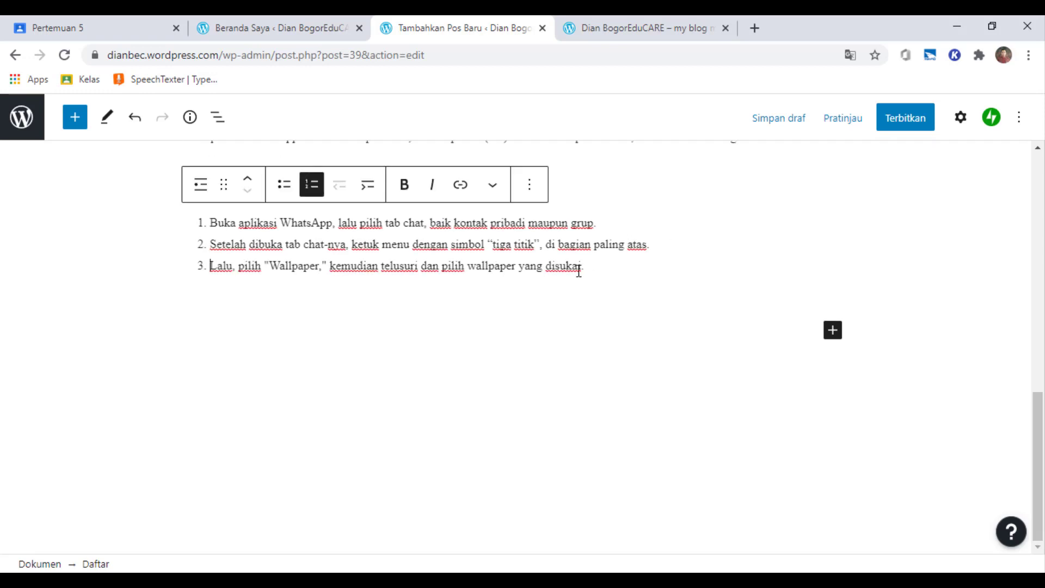
scroll(580, 272, up, 4)
scroll(580, 273, down, 4)
key(Return)
key(Return)
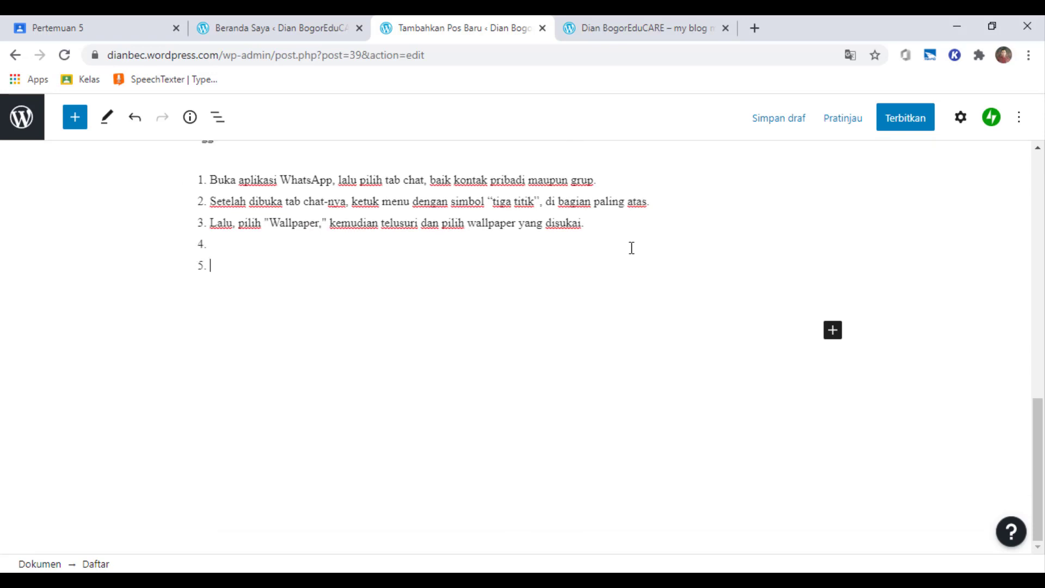
click(278, 244)
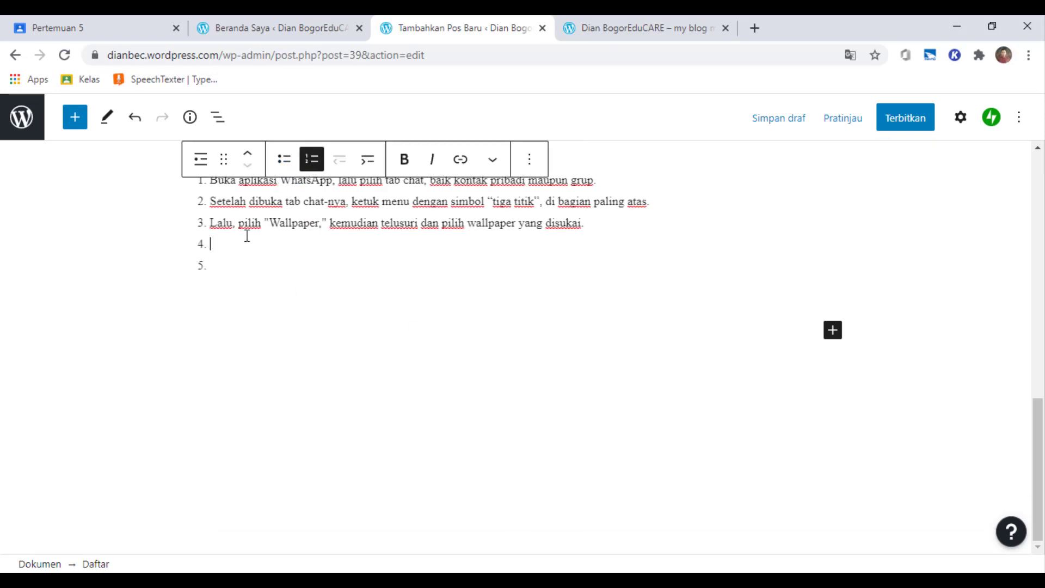
click(256, 279)
key(BackSpace)
key(BackSpace)
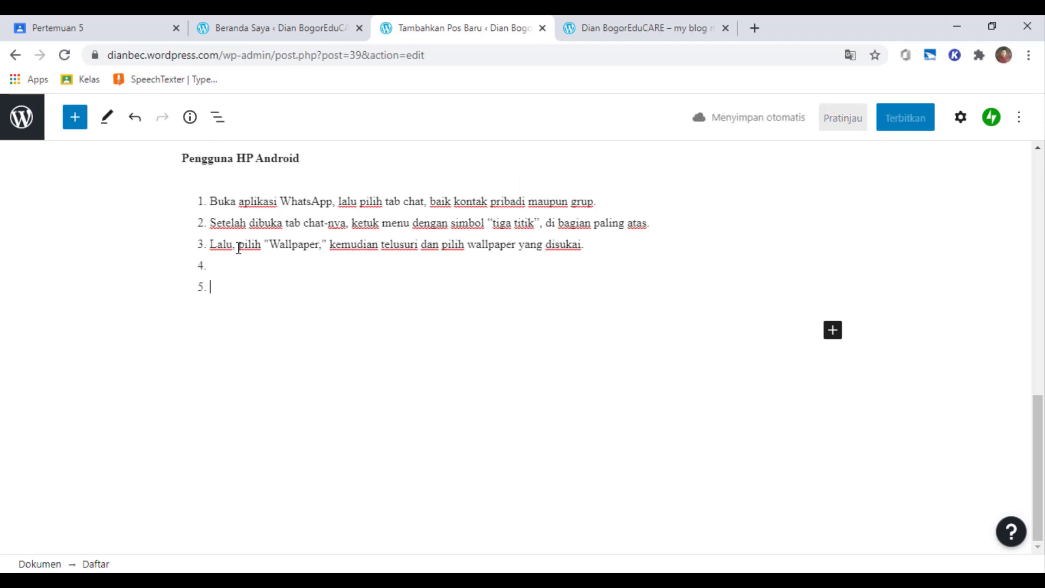
key(BackSpace)
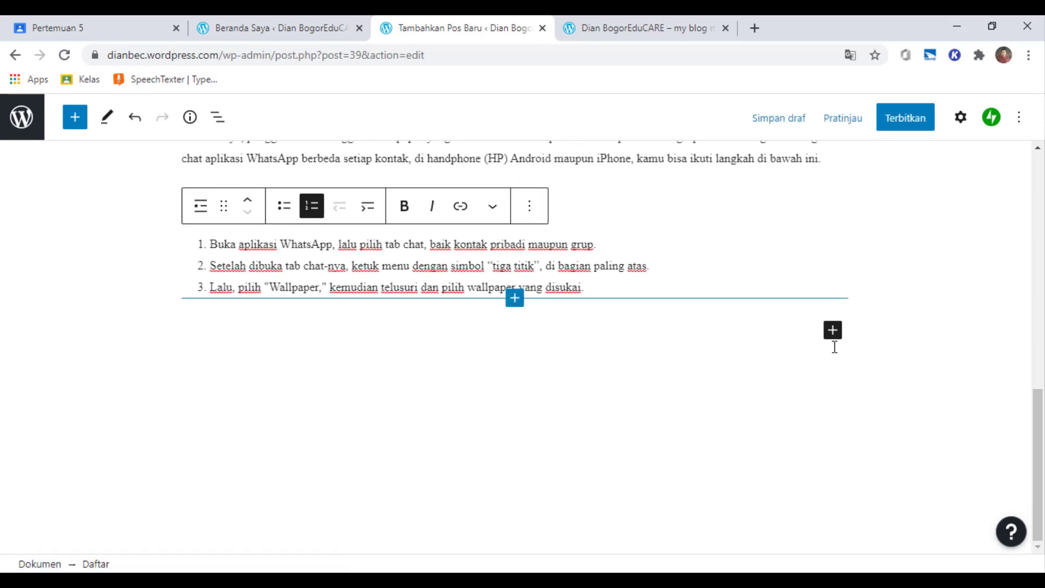
Add a paragraph block below the numbered list and paste the copied "Pengguna iPhone" instructions into it as plain text.
click(833, 330)
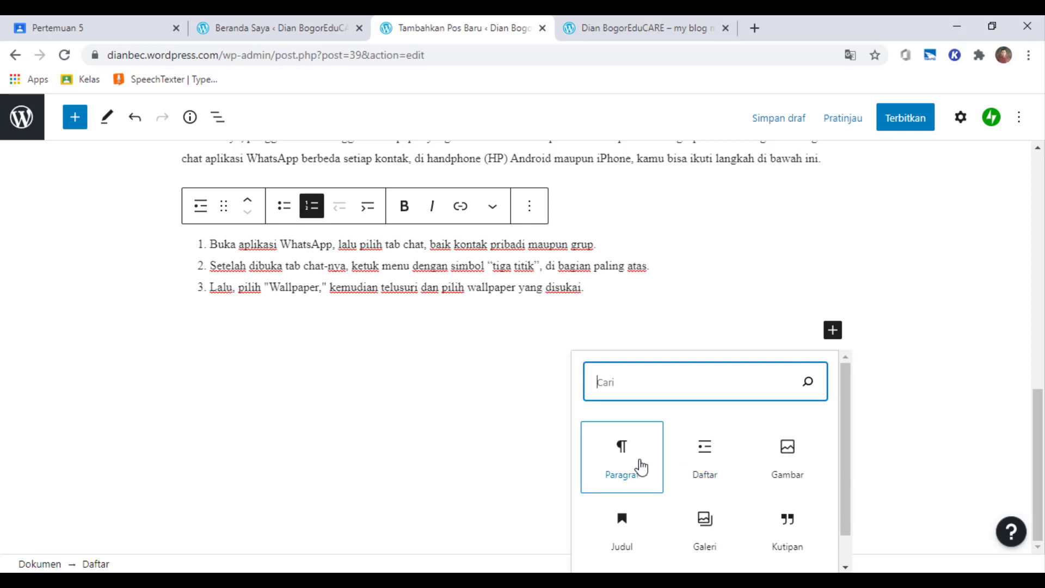
click(638, 464)
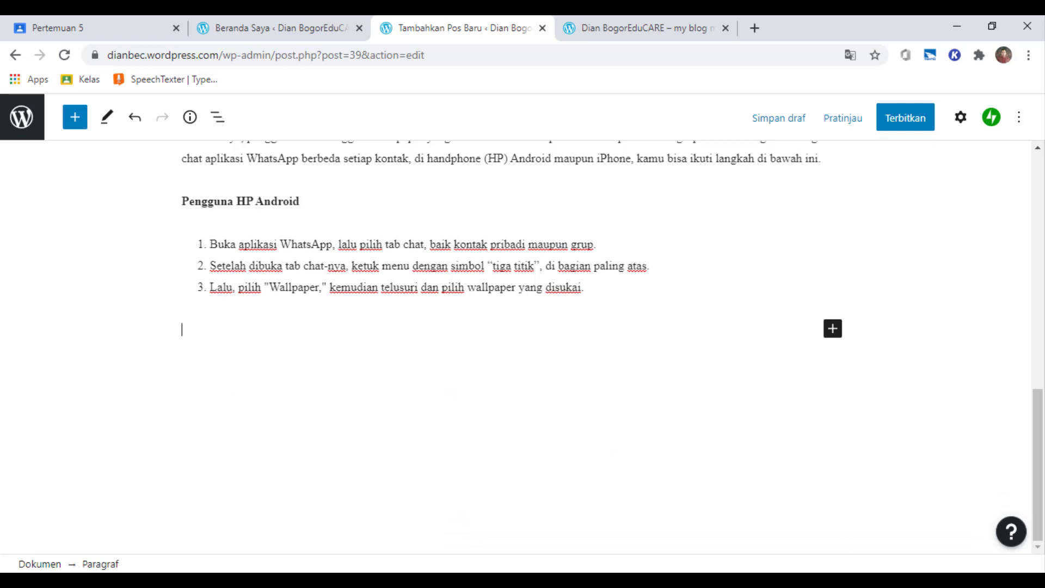
key(alt+Tab)
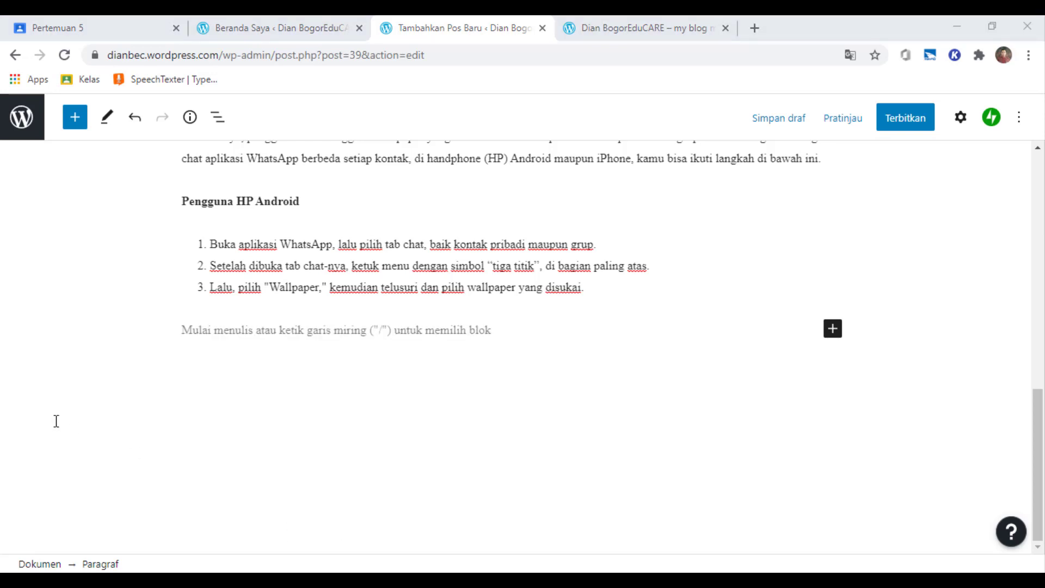
click(201, 339)
right_click(200, 336)
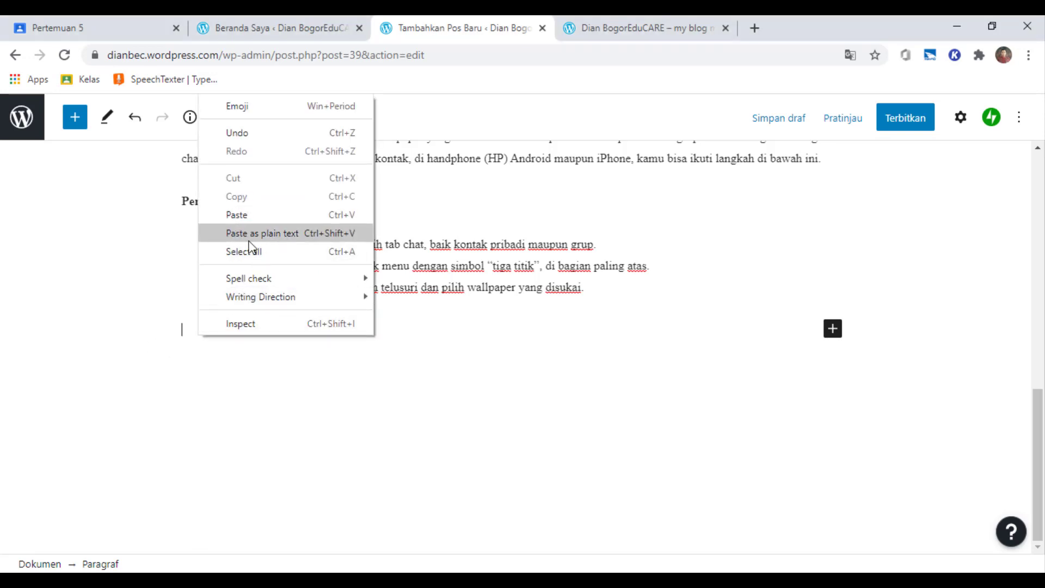
click(255, 234)
Split "Pengguna iPhone" off into its own paragraph above the iPhone instructions and make it bold.
click(271, 331)
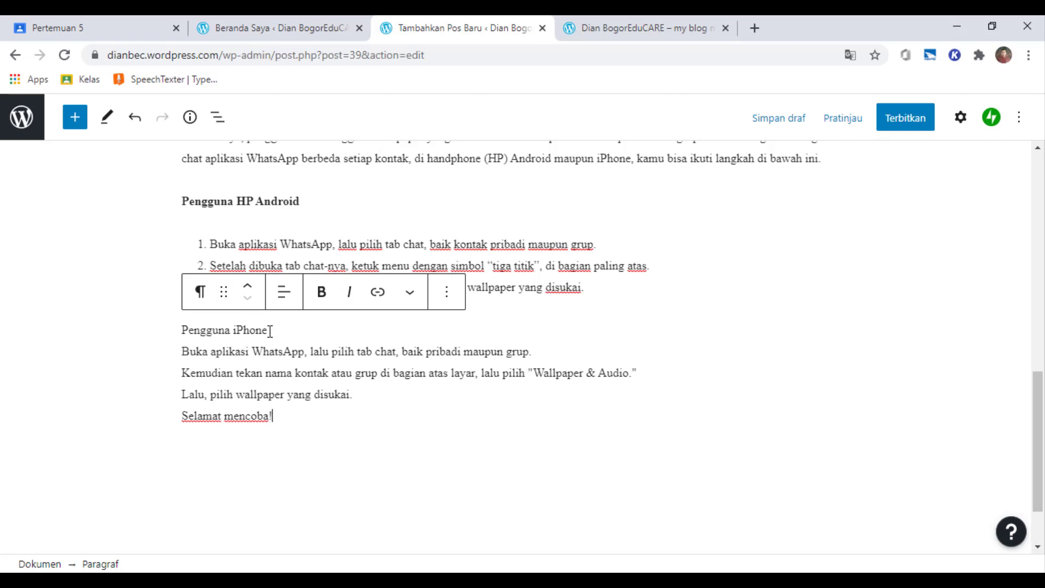
key(Return)
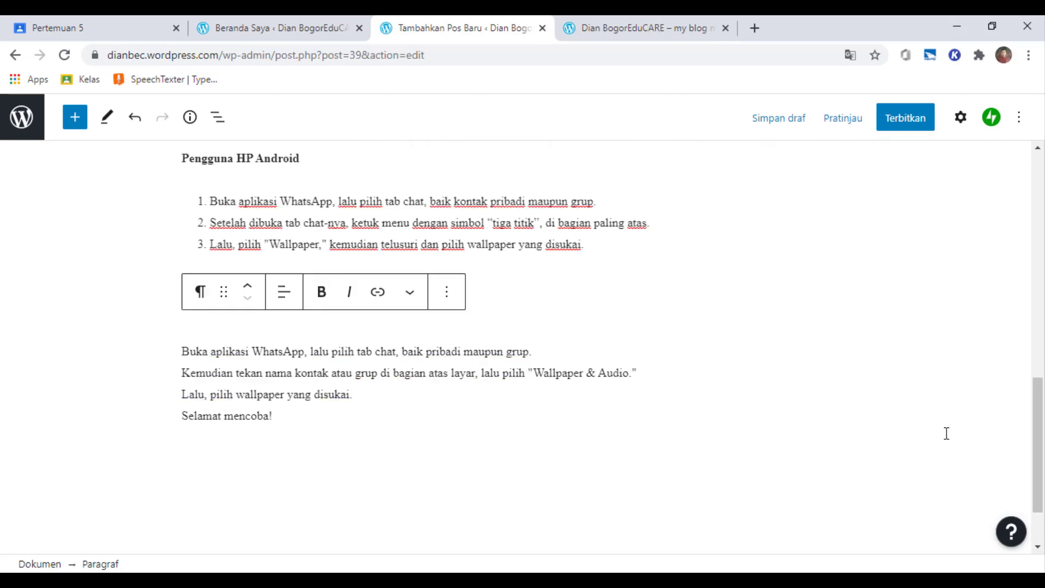
click(117, 281)
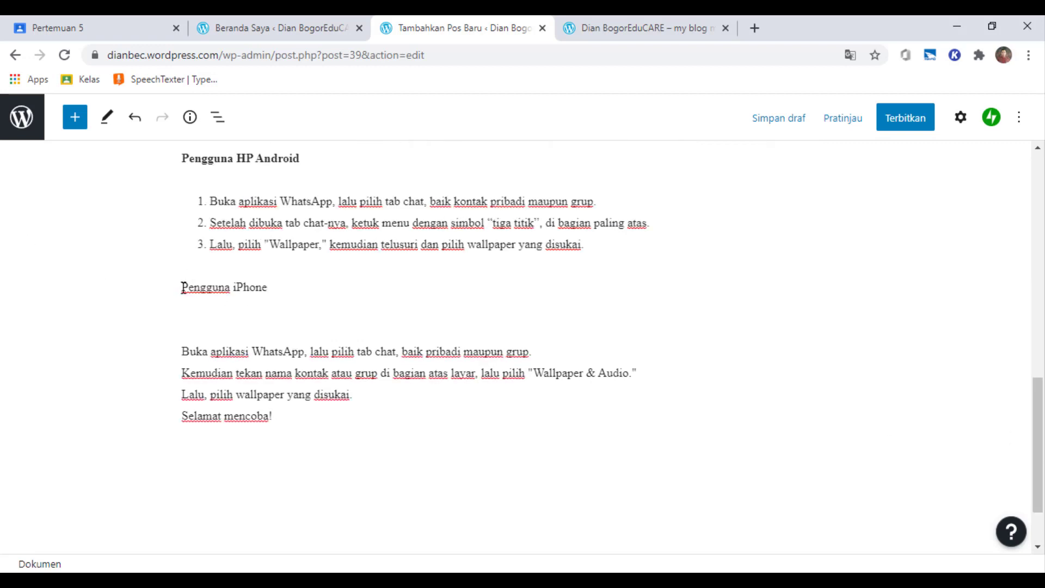
drag(181, 287, 296, 287)
click(321, 248)
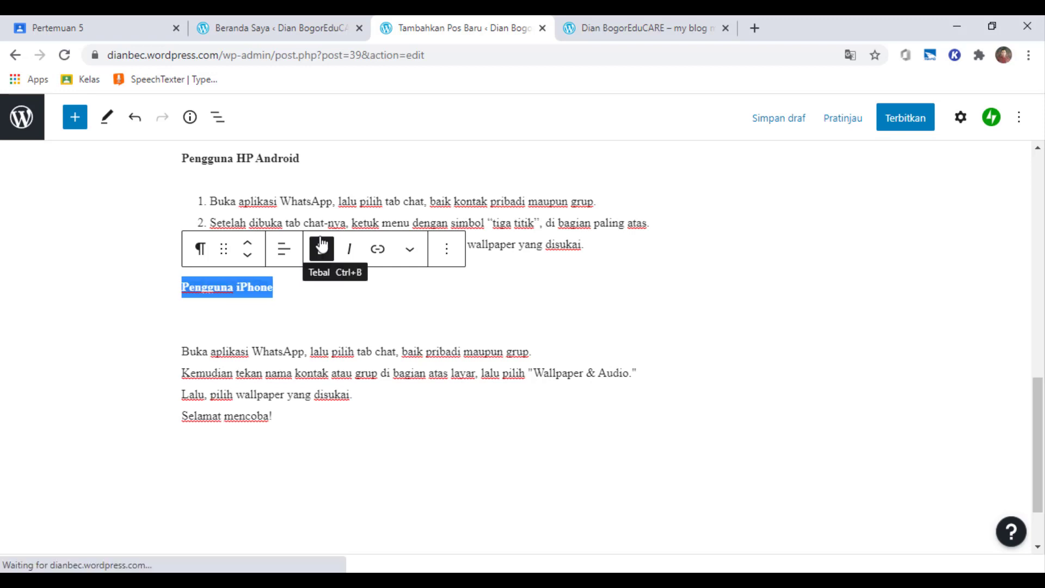
Remove the blank lines between the "Pengguna iPhone" heading and its instructions, keeping the instructions in a separate paragraph.
click(188, 329)
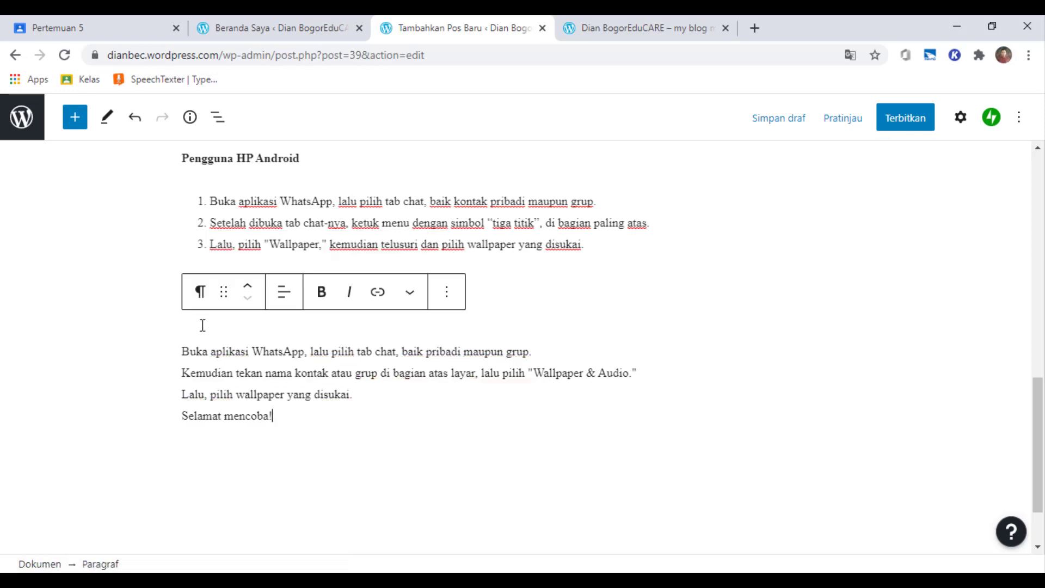
click(184, 350)
key(BackSpace)
key(BackSpace)
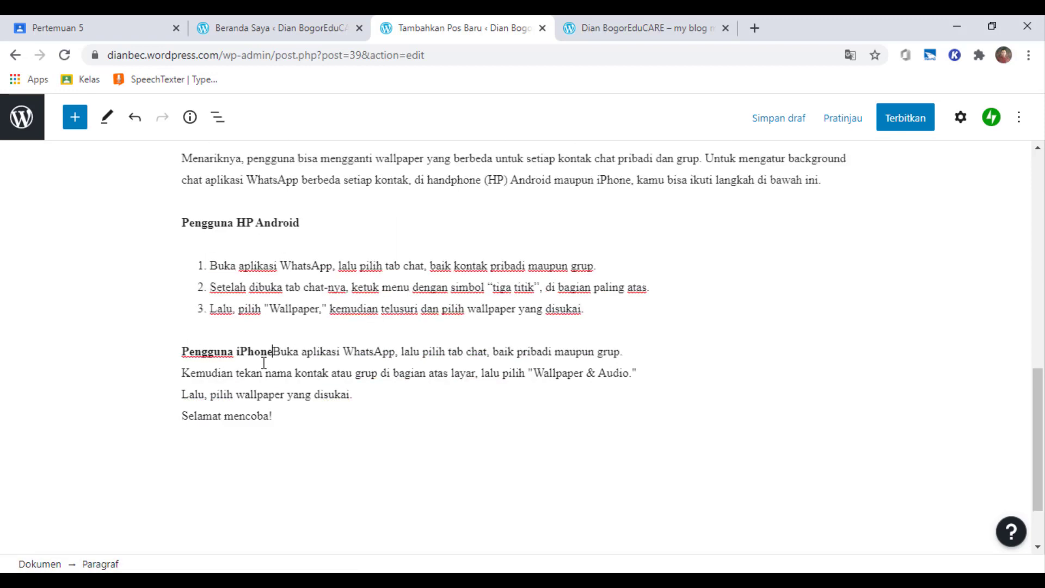
key(Return)
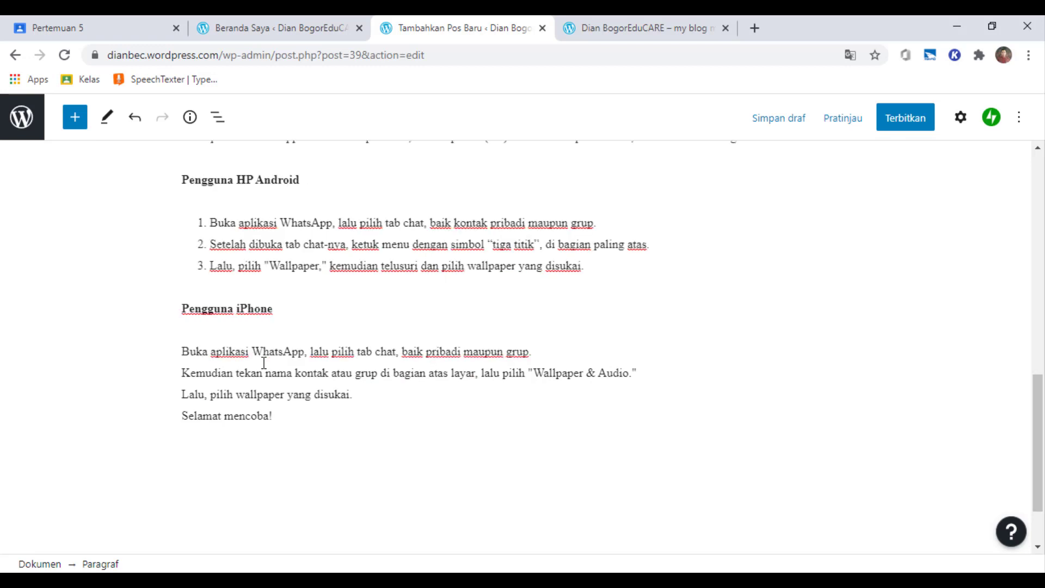
Turn the iPhone instructions into a numbered list with "Buka aplikasi WhatsApp", "Kemudian tekan nama kontak" and "Lalu, pilih wallpaper" as items 1 to 3.
text(1.)
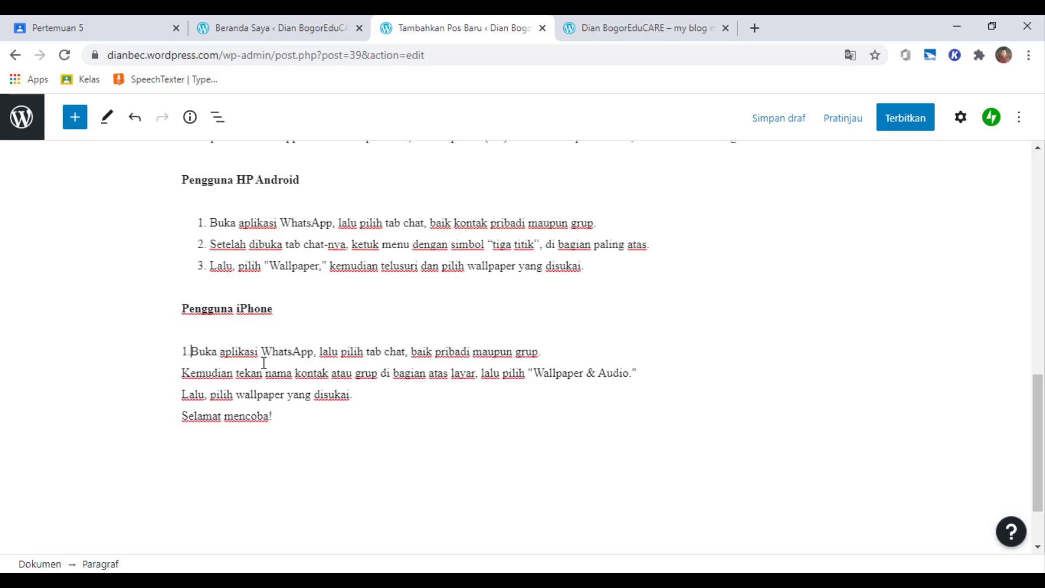
click(574, 353)
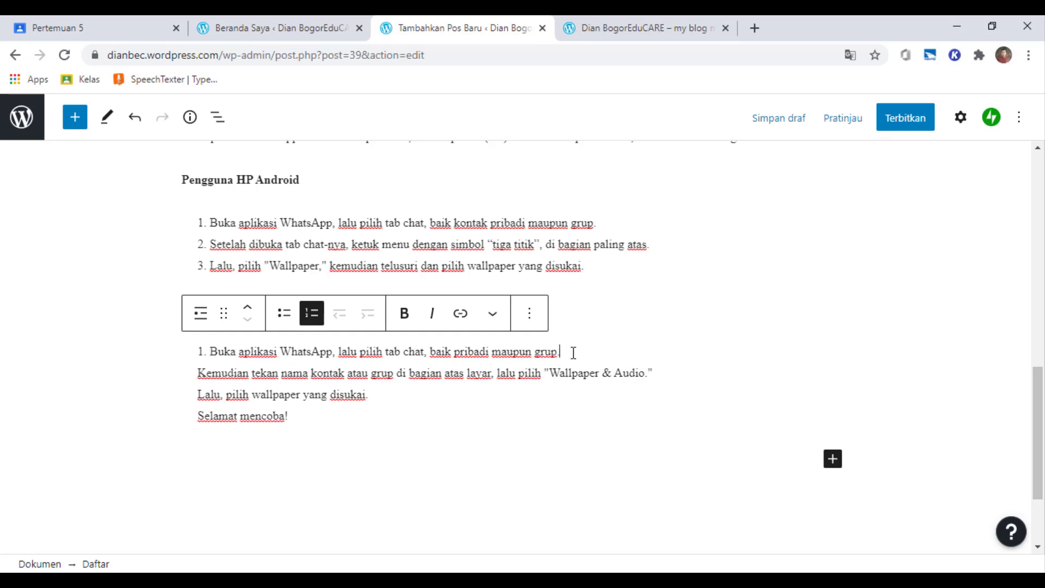
key(Delete)
key(Return)
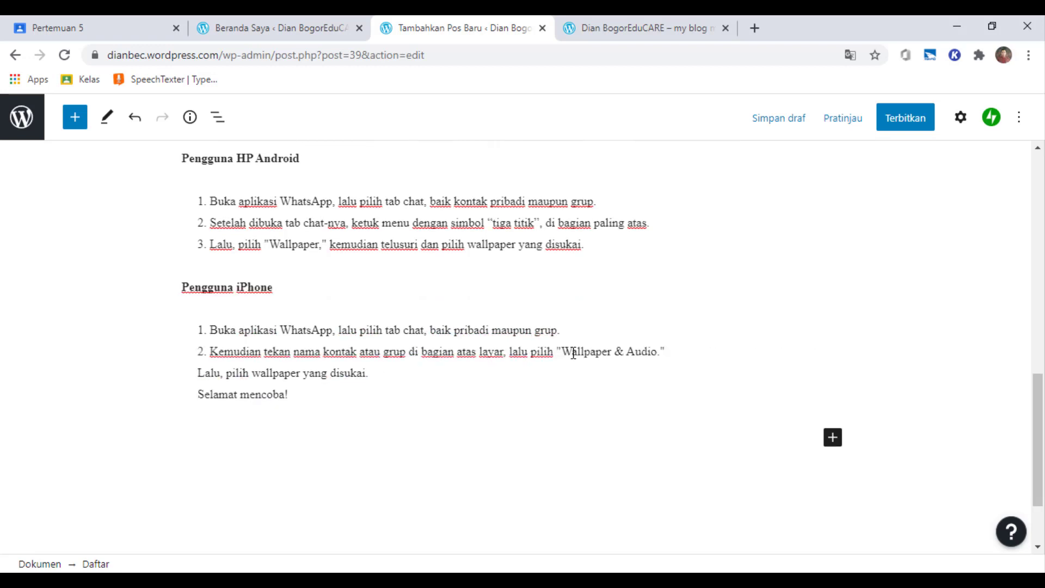
click(689, 355)
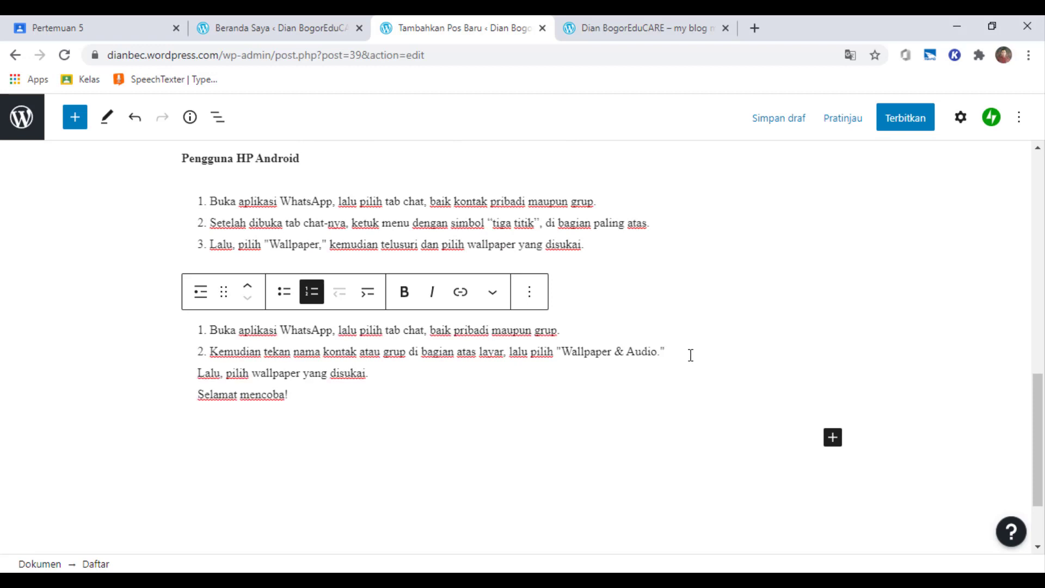
key(Delete)
key(Return)
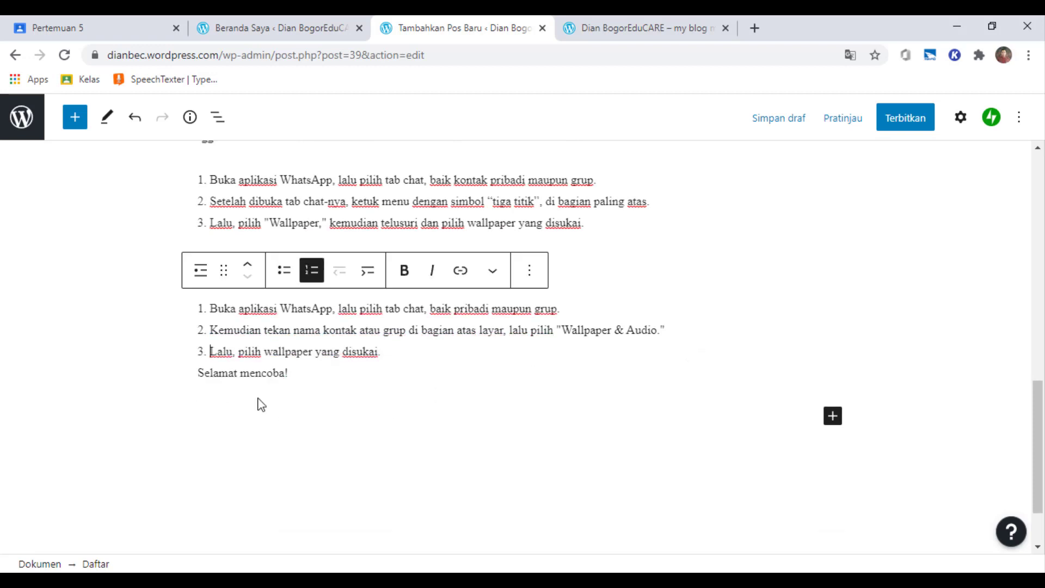
Make the closing line "Selamat mencoba!" below the iPhone list bold and italic.
drag(303, 372, 193, 399)
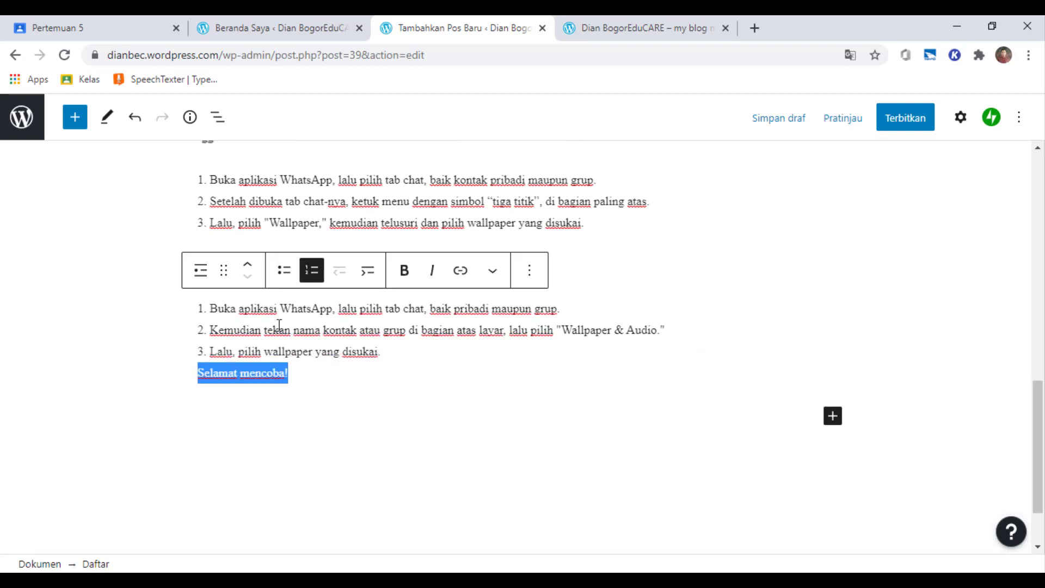
click(404, 270)
click(429, 271)
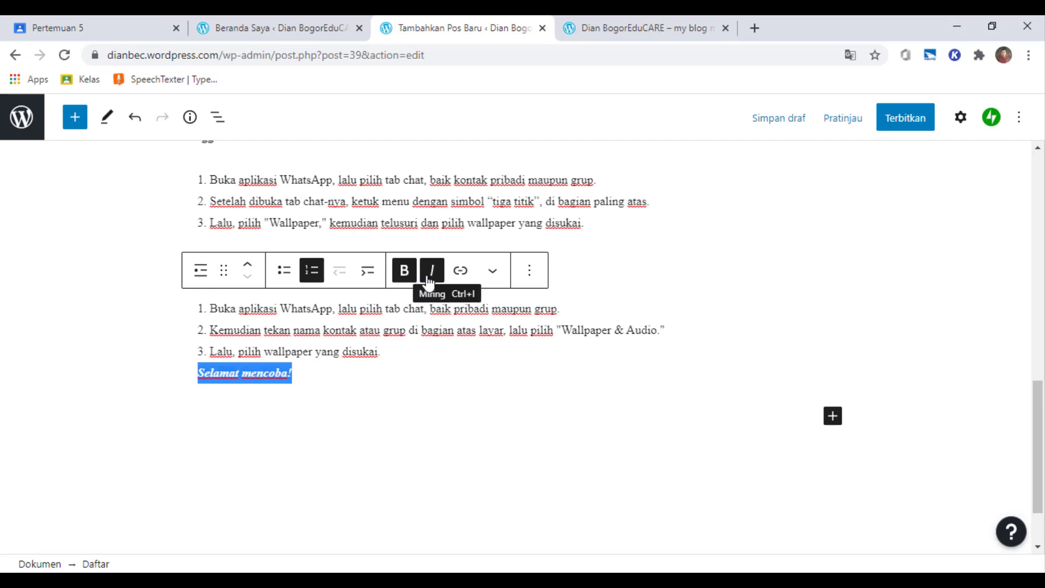
click(443, 409)
Insert an image block after the "Menariknya" paragraph and upload "whatssapp 2.jpg" from the Pictures folder into it.
scroll(446, 402, up, 5)
scroll(447, 402, down, 1)
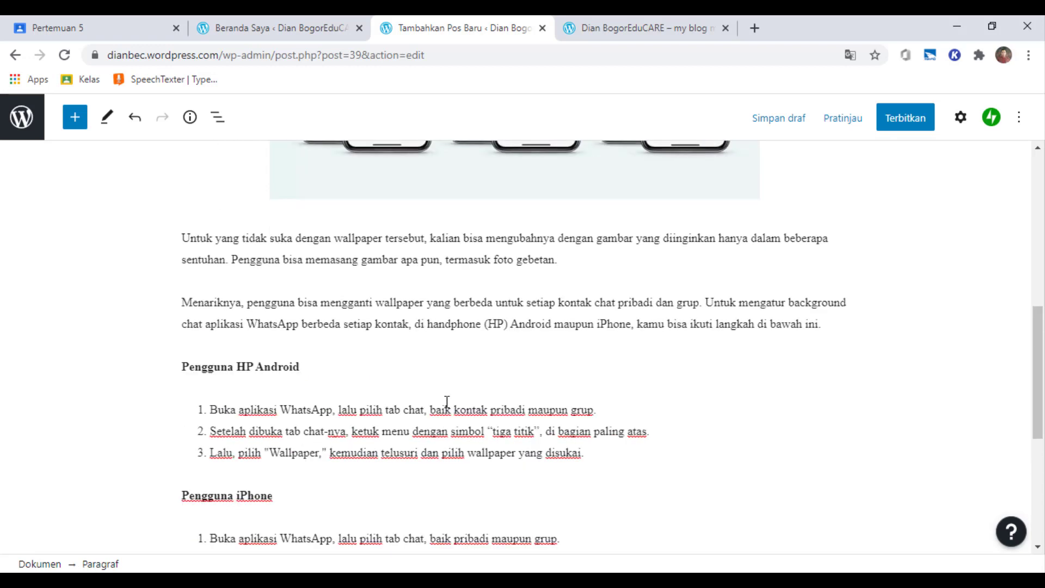
click(846, 322)
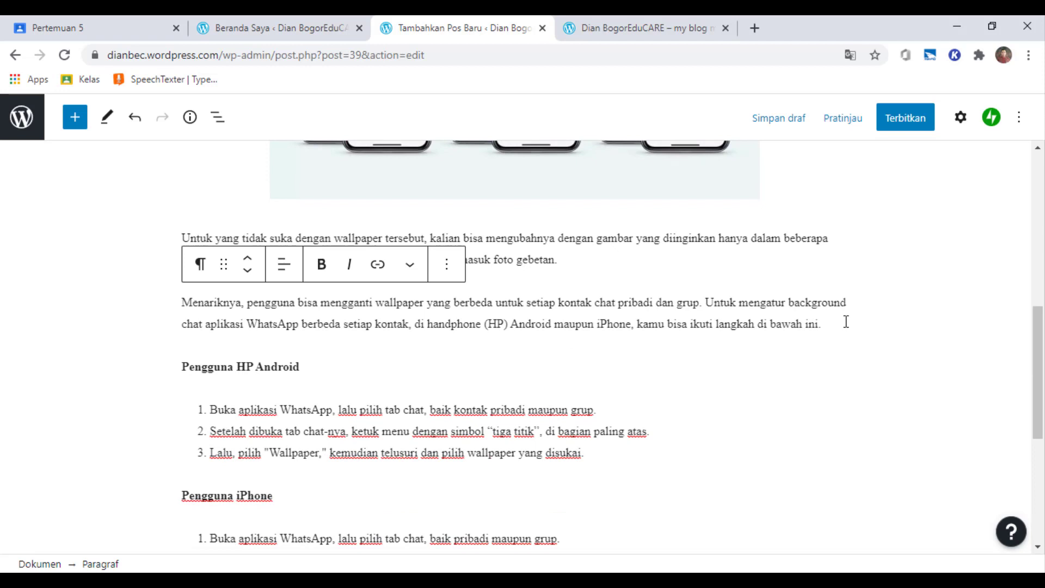
key(Return)
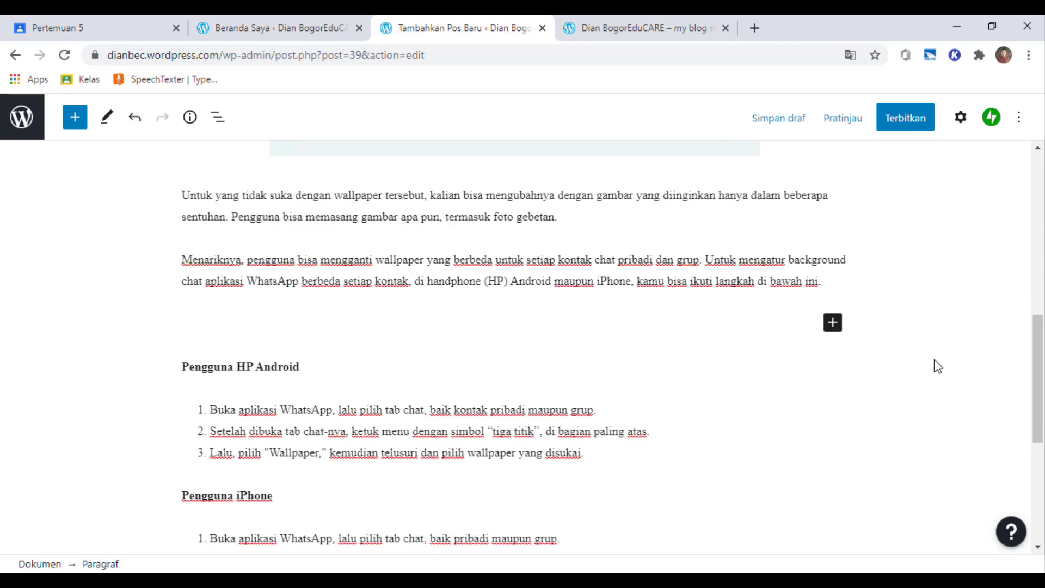
click(835, 324)
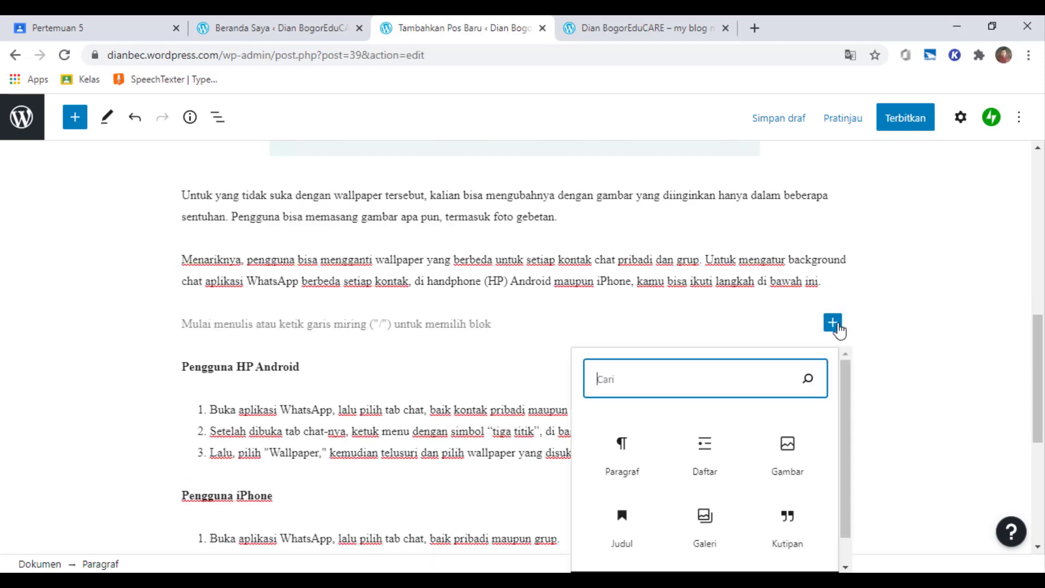
scroll(837, 331, down, 1)
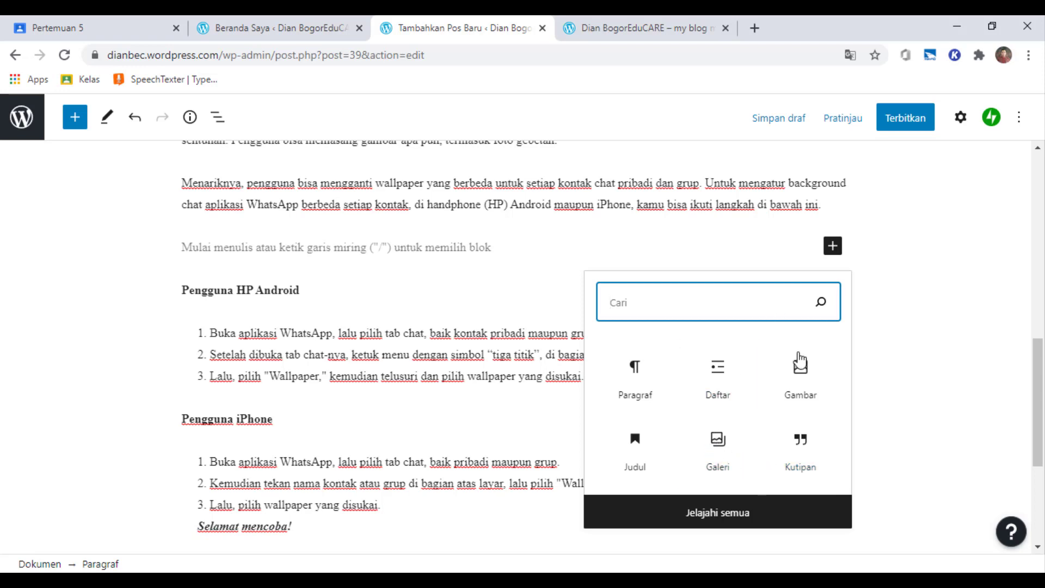
click(798, 383)
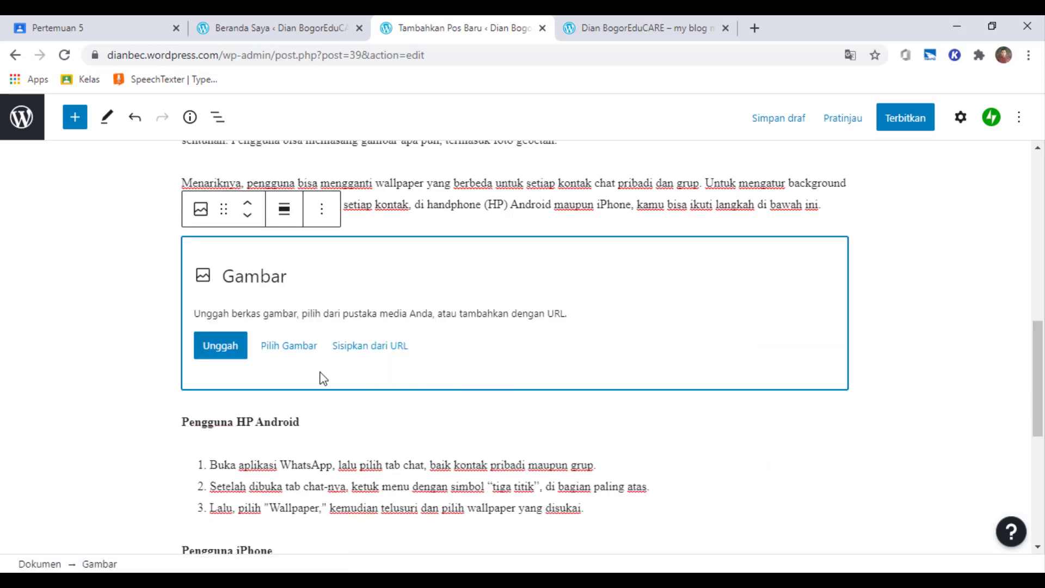
click(232, 349)
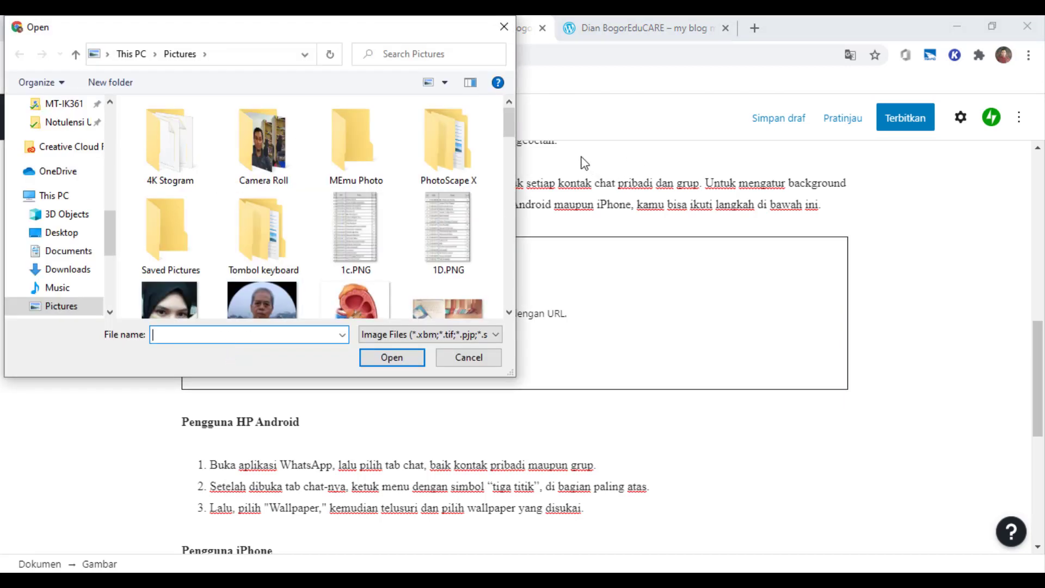
scroll(495, 186, down, 10)
scroll(482, 298, down, 3)
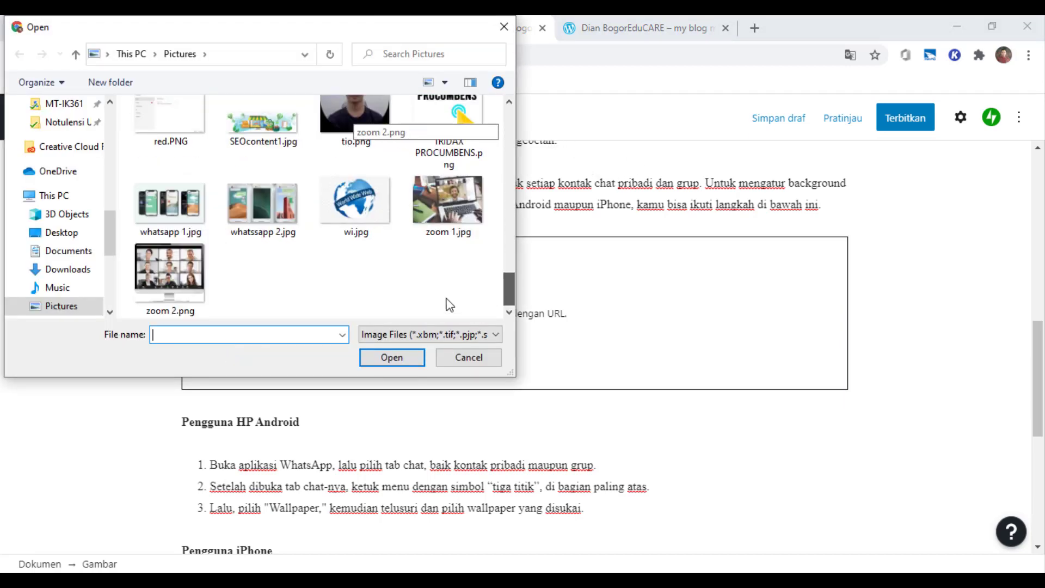
double_click(278, 209)
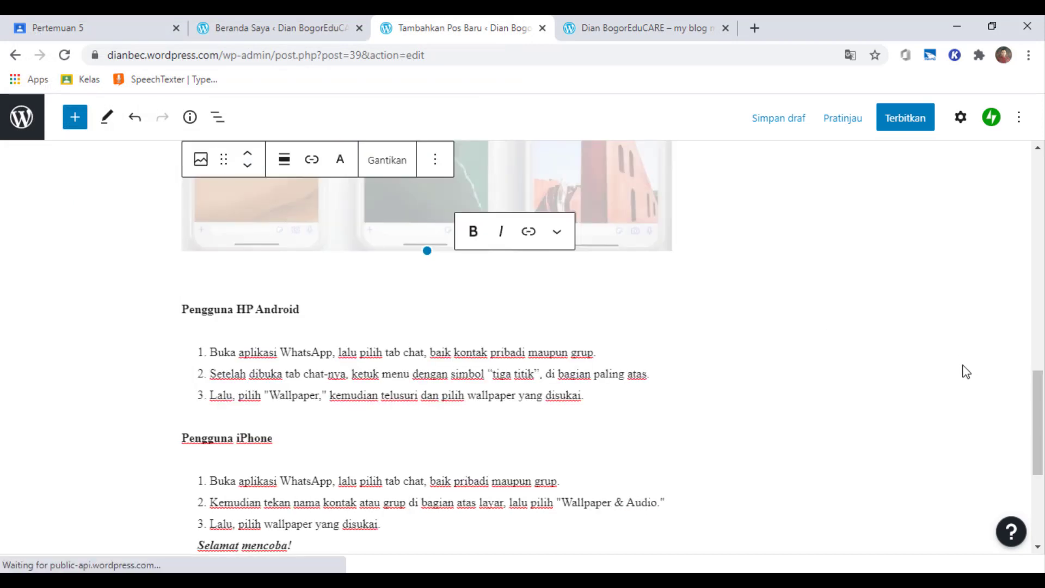
Centre the newly uploaded image above "Pengguna HP Android" with the "Rata tengah" alignment.
scroll(961, 368, up, 4)
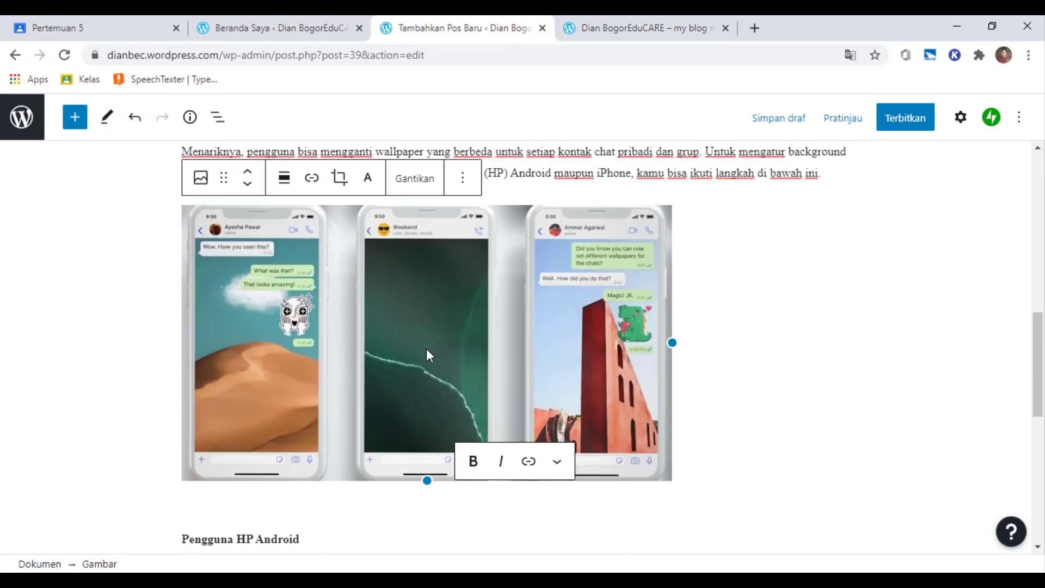
click(558, 461)
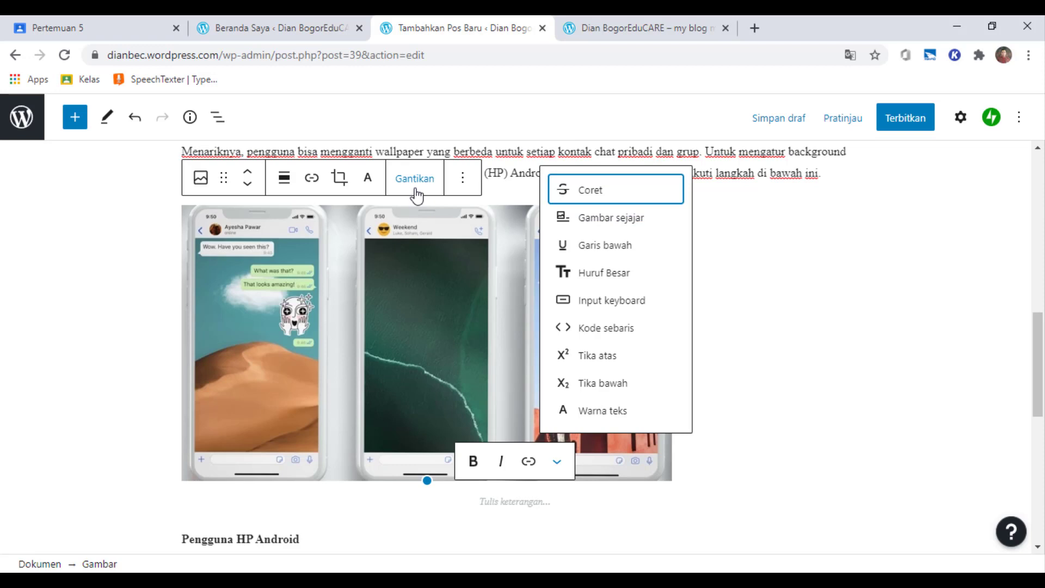
click(284, 183)
click(284, 184)
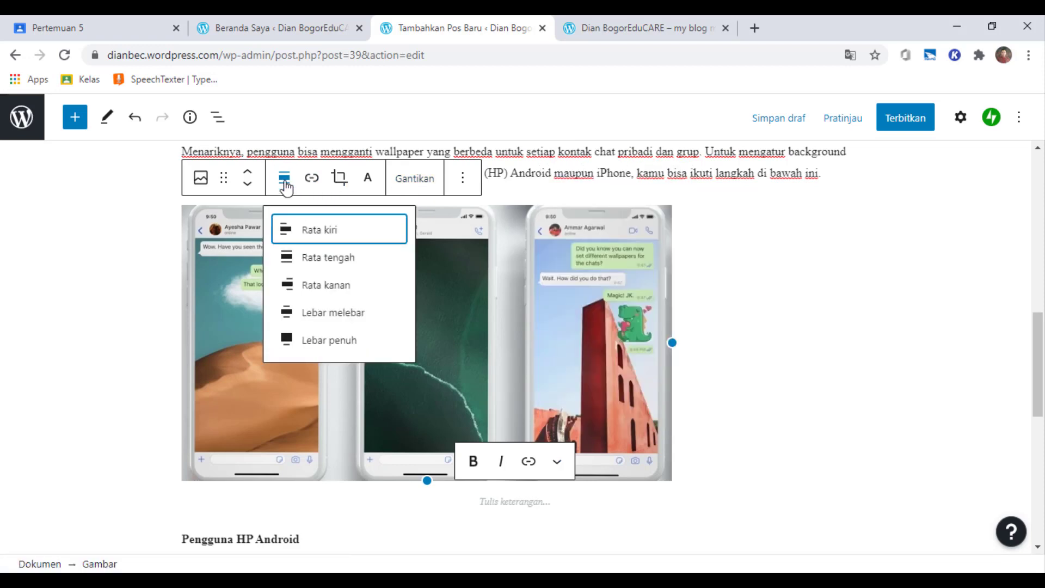
click(330, 258)
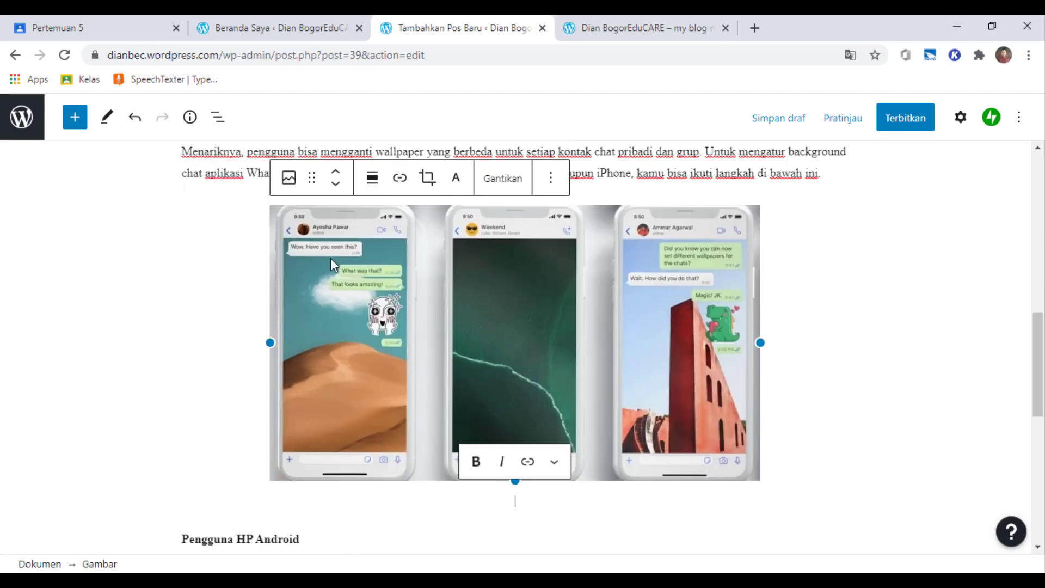
click(916, 385)
Review the whole post in the editor and in a preview opened in a new browser tab.
scroll(915, 381, up, 10)
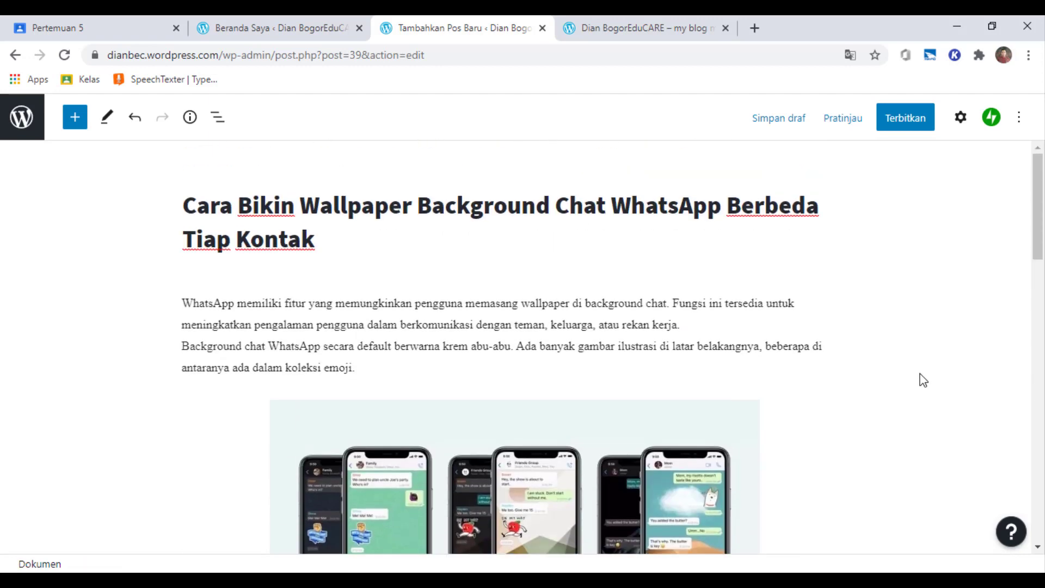
scroll(923, 380, down, 15)
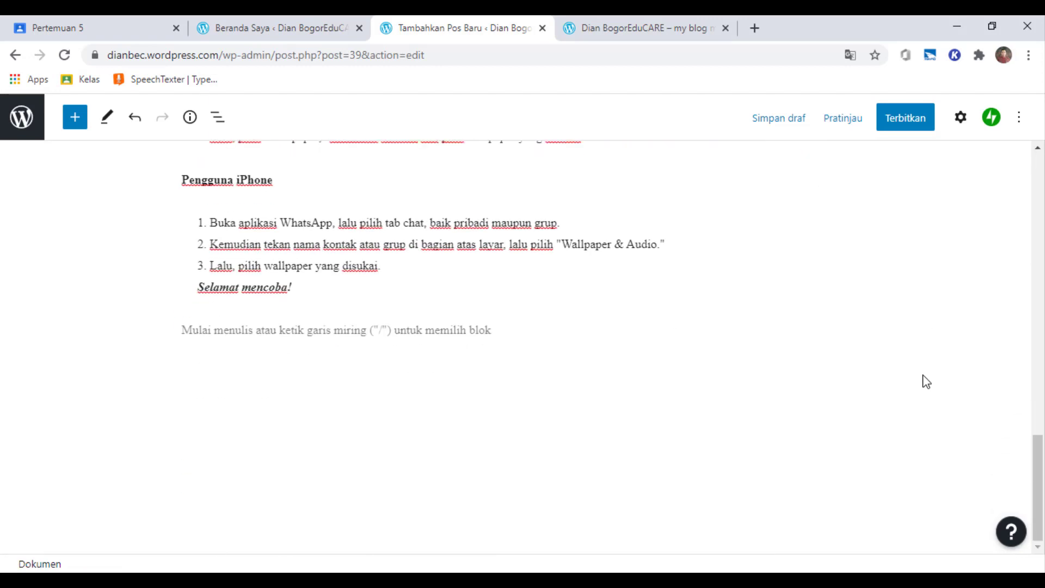
scroll(925, 378, up, 15)
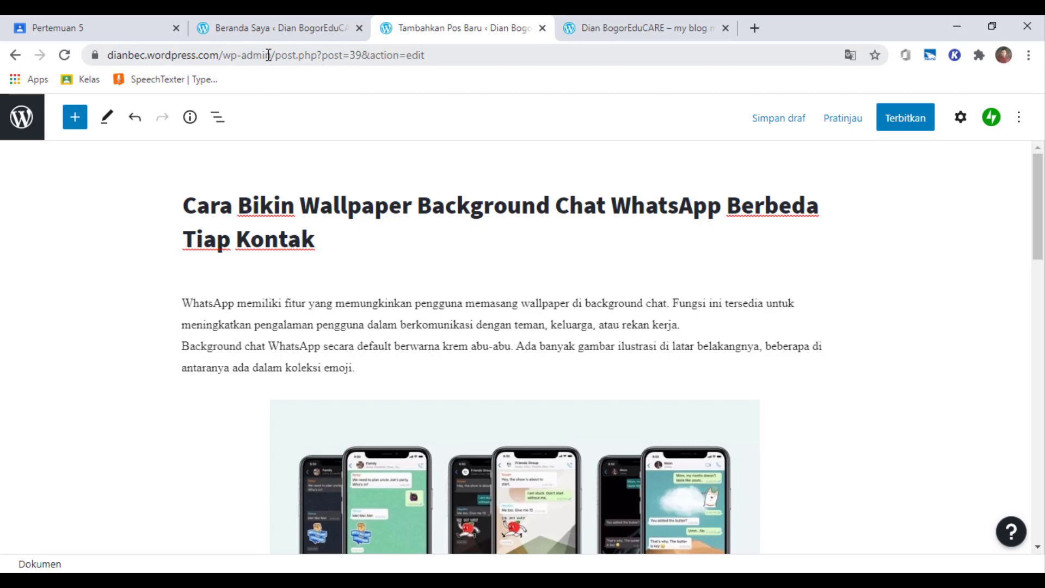
click(841, 128)
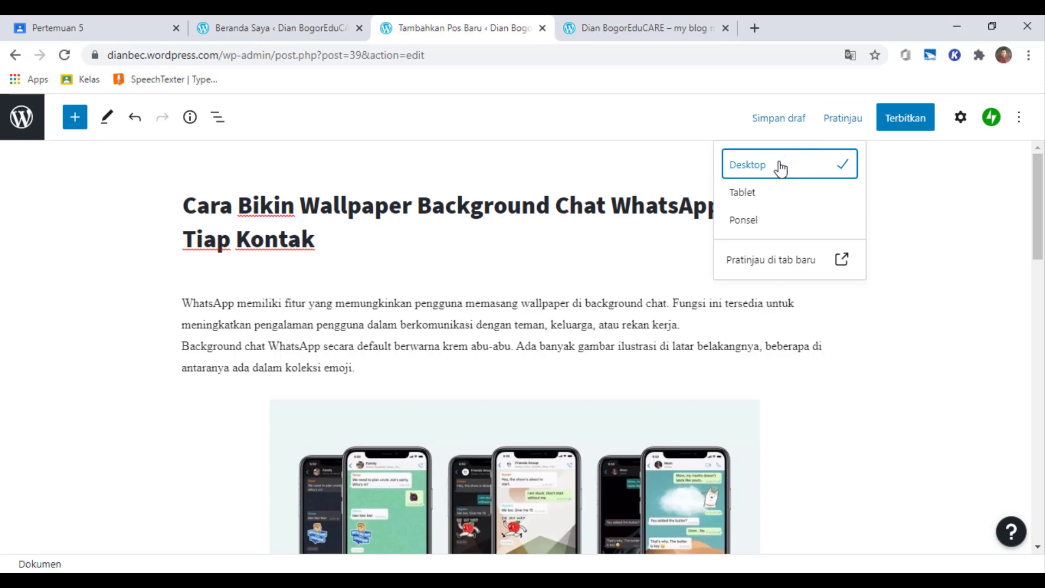
click(753, 270)
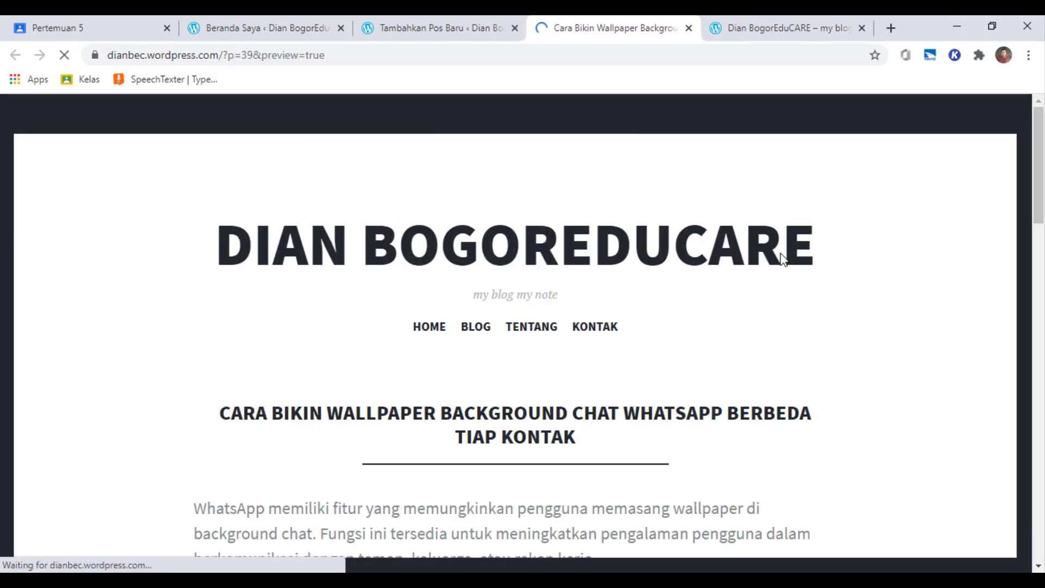
scroll(833, 387, down, 15)
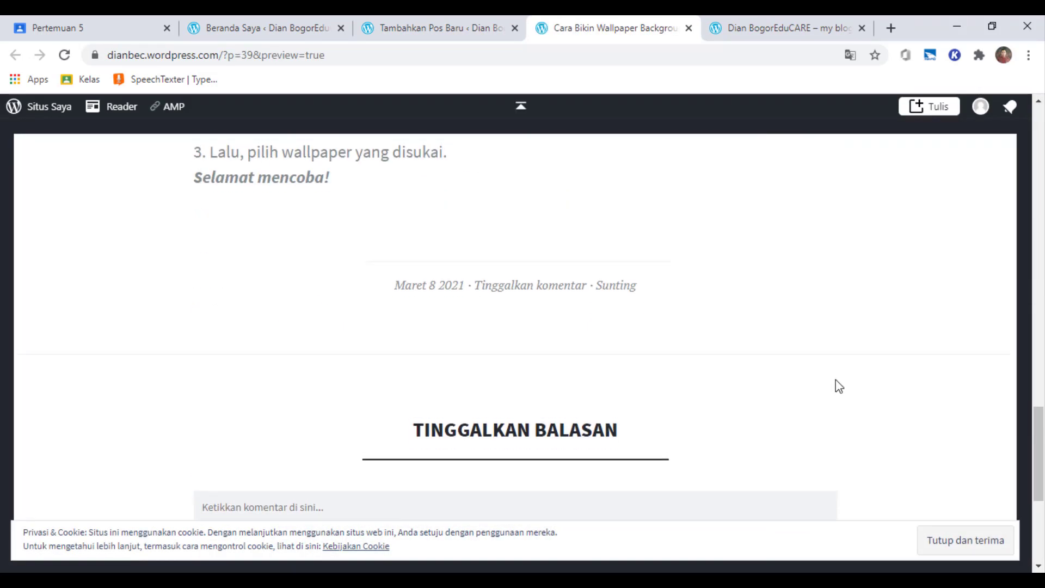
scroll(835, 380, up, 15)
scroll(837, 376, up, 4)
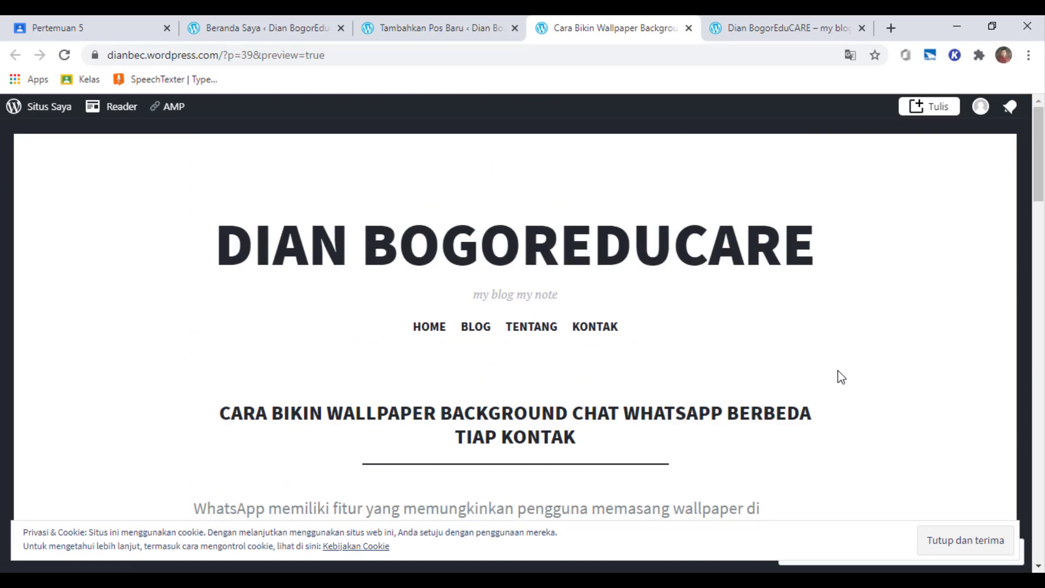
Return to the post editor, open the pre-publish checks and review the visibility and publication date options.
click(467, 25)
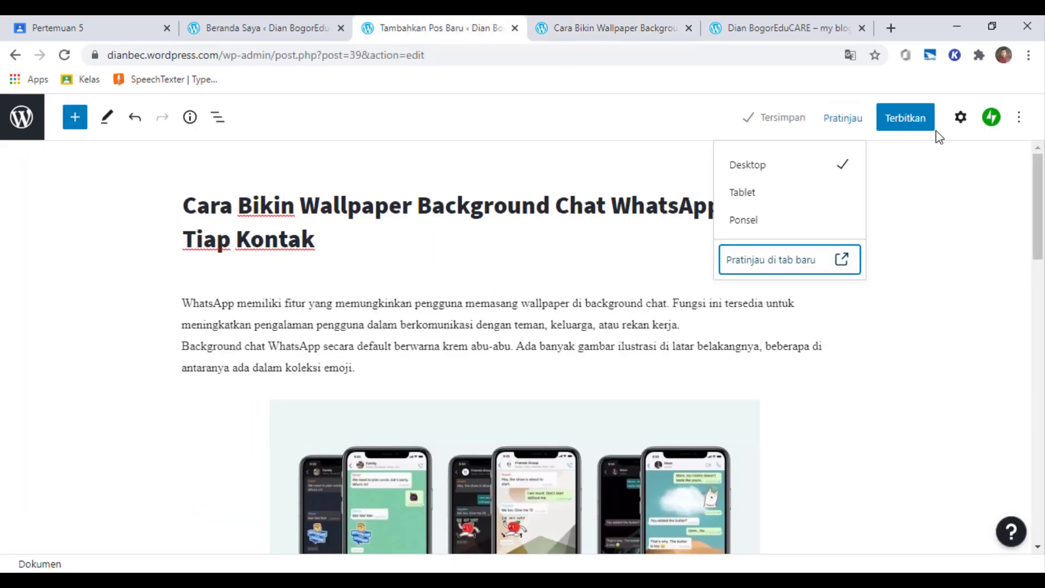
click(904, 116)
click(904, 117)
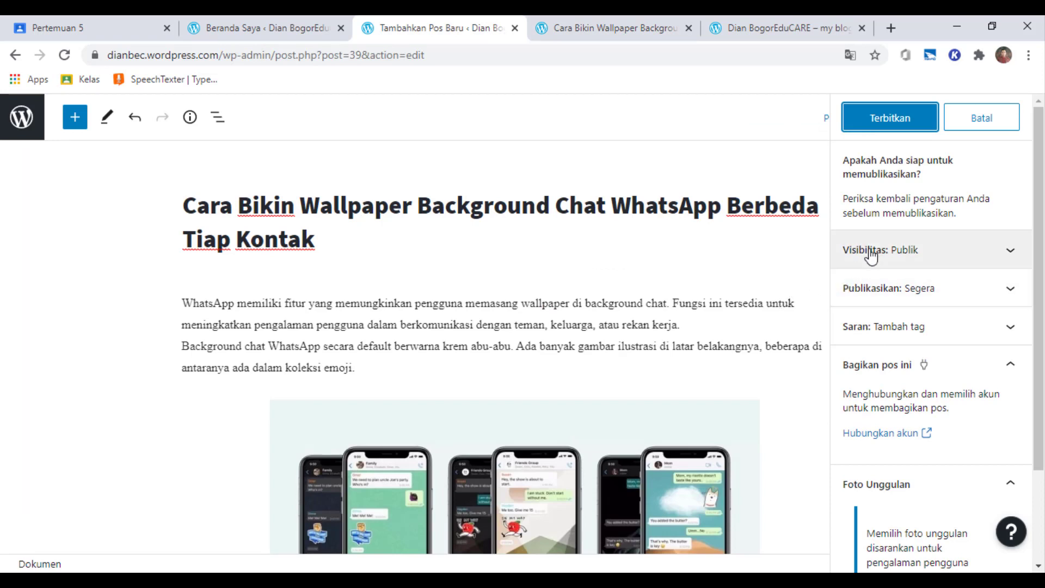
click(929, 260)
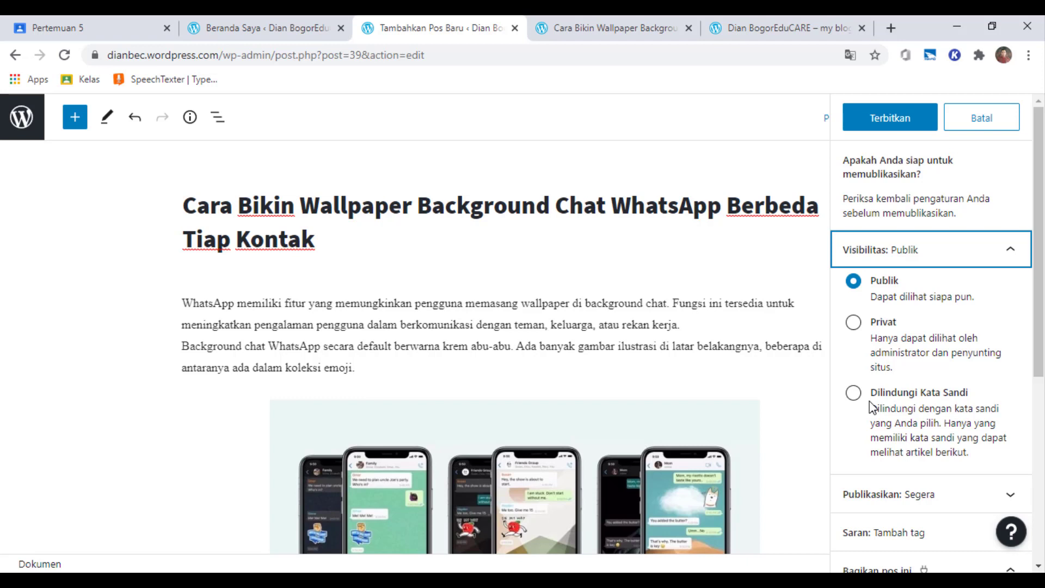
scroll(910, 400, down, 3)
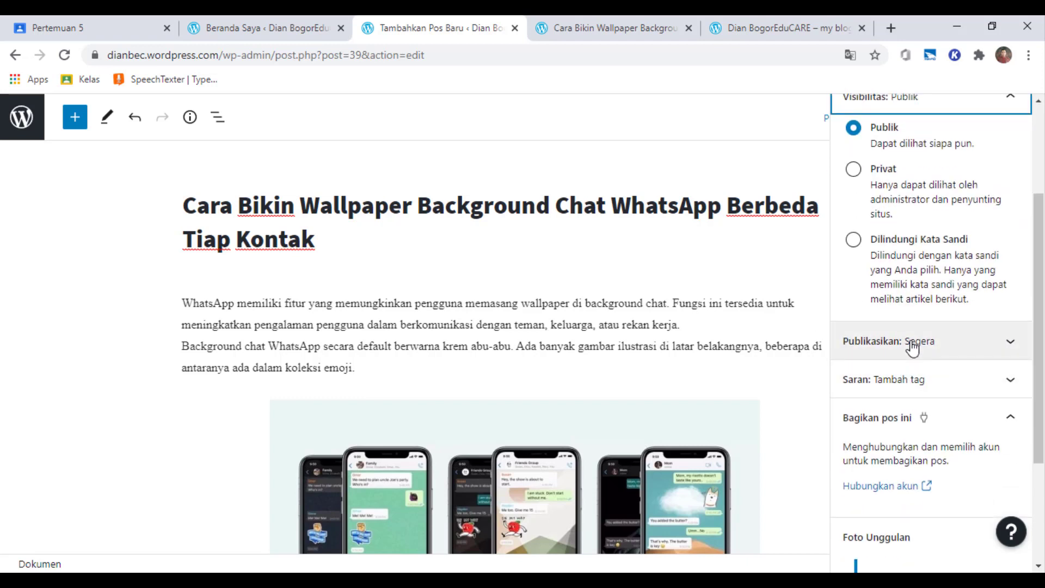
scroll(913, 346, up, 3)
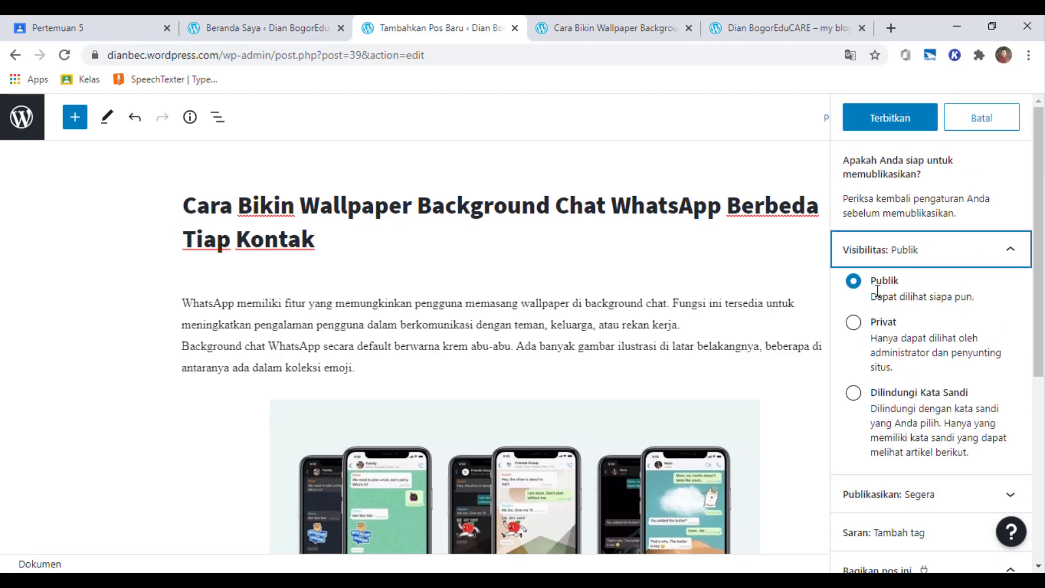
scroll(877, 293, down, 5)
click(882, 272)
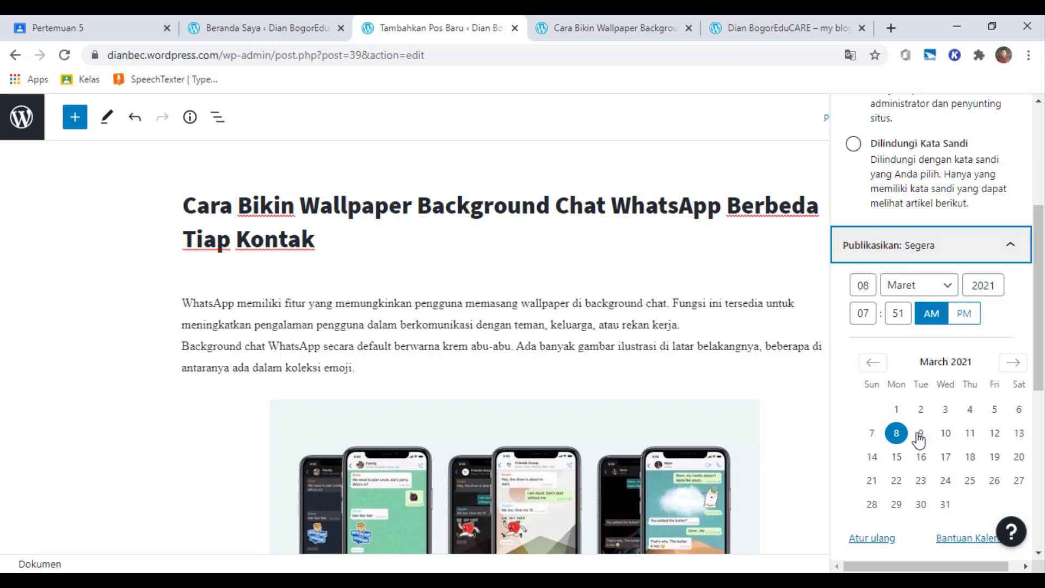
Add the tags "whatsapp" and "wallpaper" to the post in the pre-publish checks.
scroll(916, 439, down, 5)
click(939, 297)
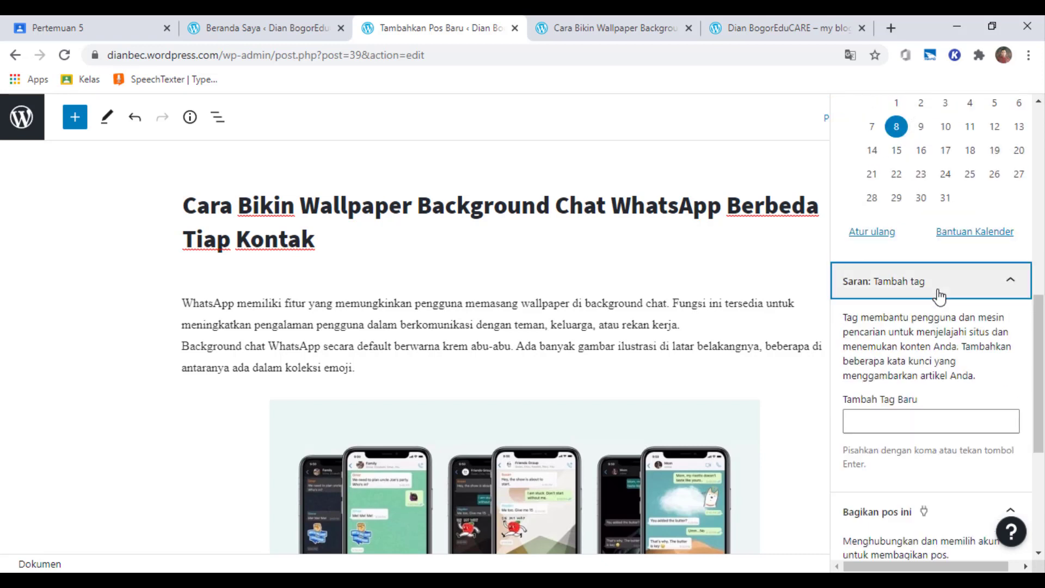
click(902, 421)
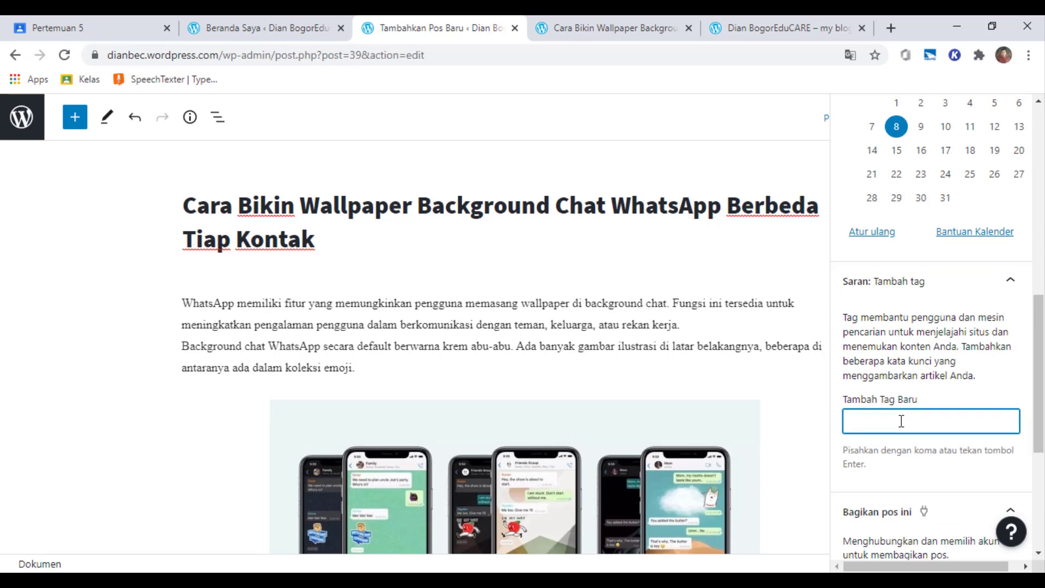
text(whatsapp)
key(Return)
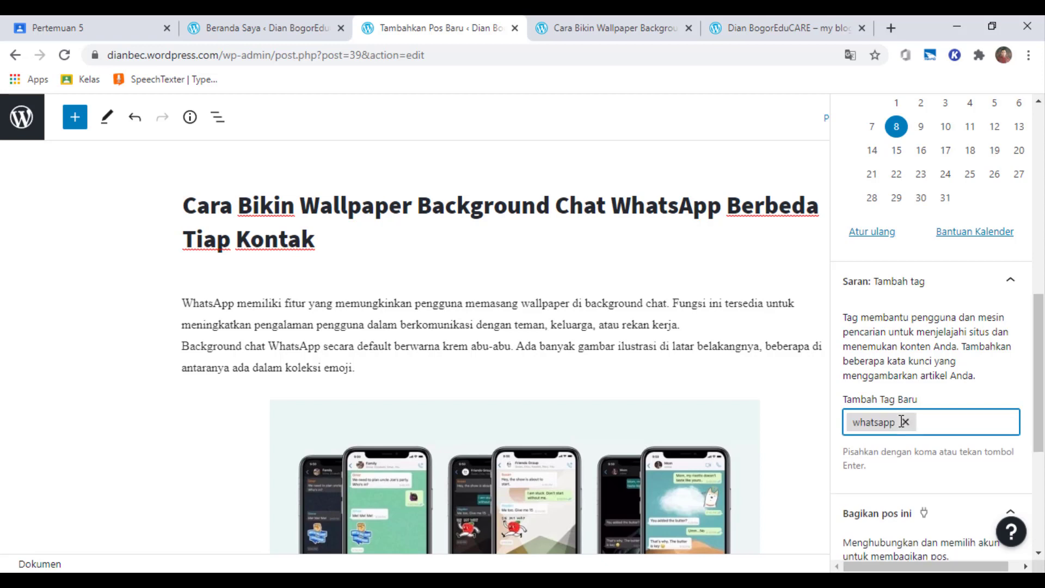
text(wallpaper)
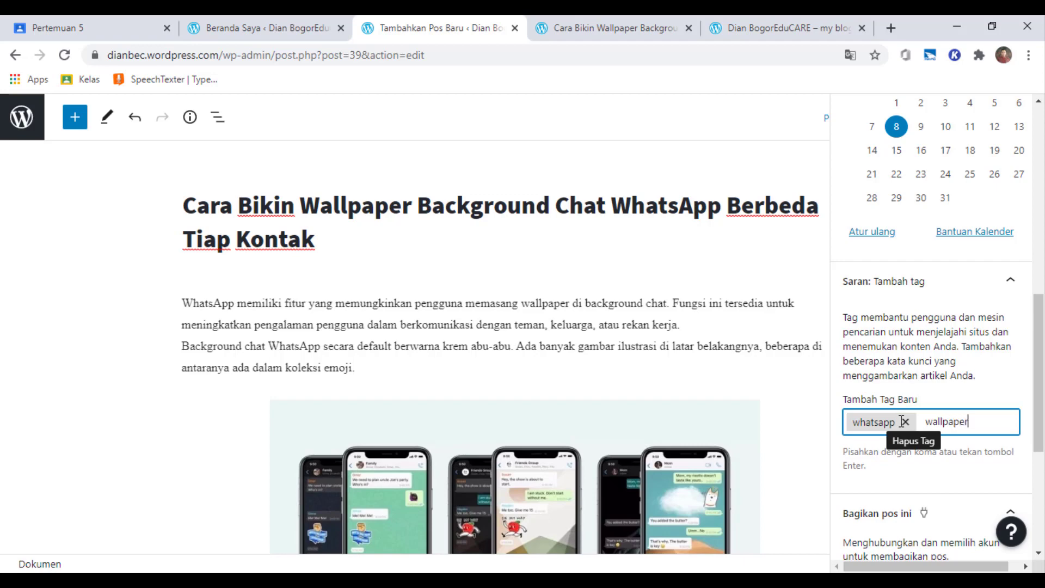
key(Return)
Examine the featured photo section and switch the option to always show pre-publish checks off and back on.
scroll(903, 409, down, 5)
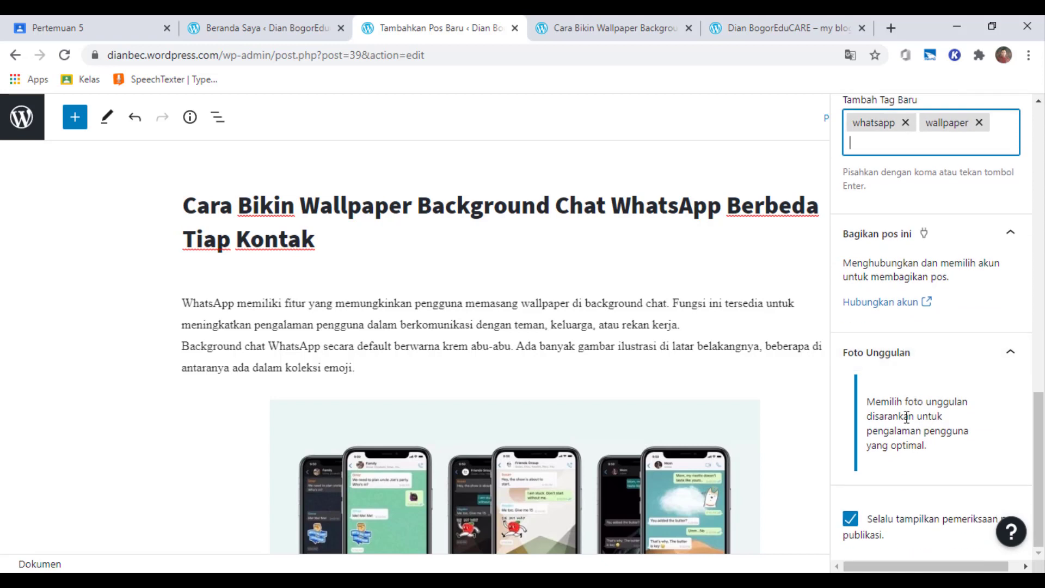
click(919, 437)
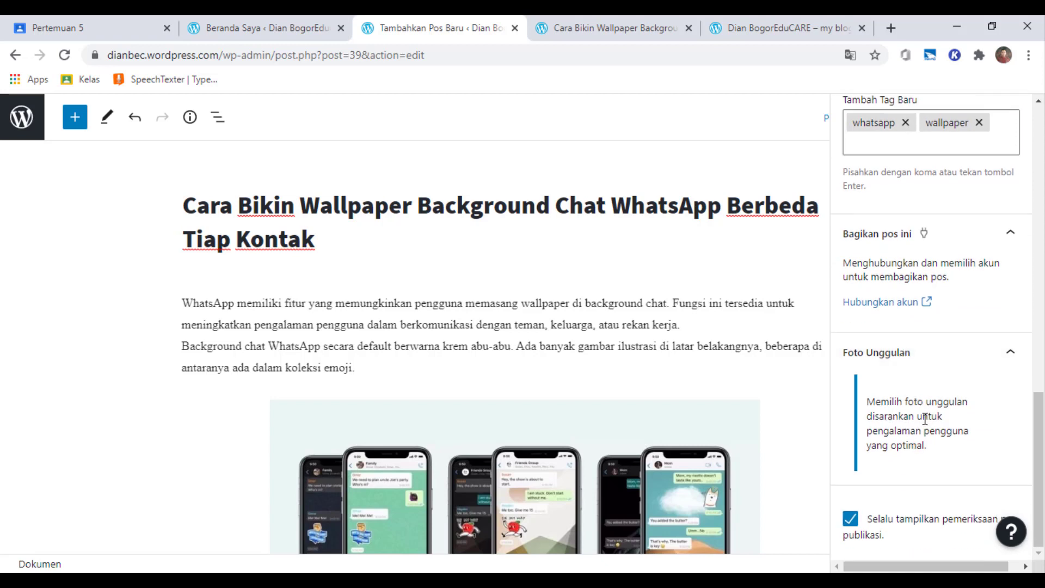
drag(1041, 460, 1040, 503)
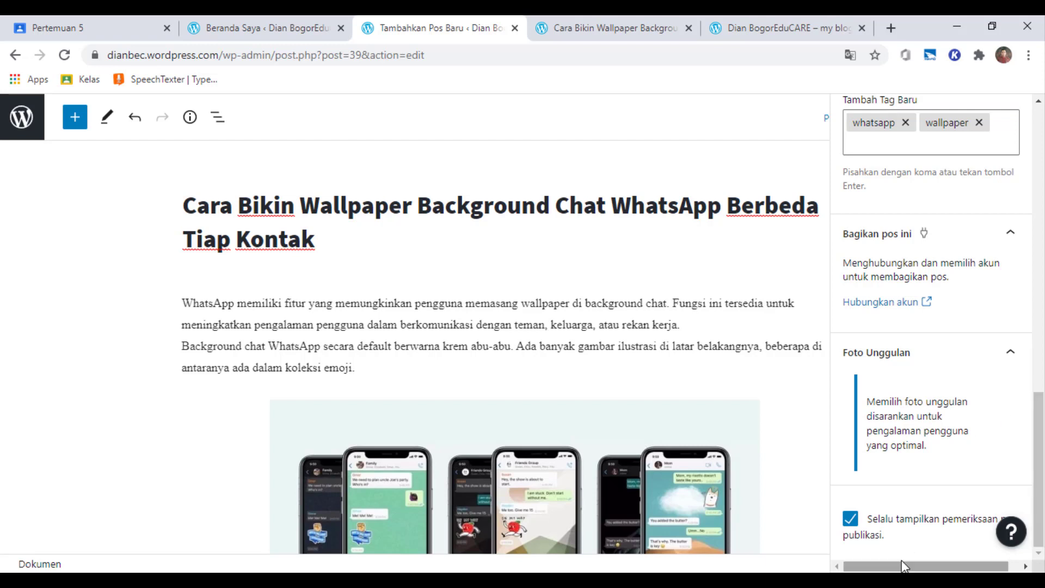
right_click(894, 414)
drag(890, 450, 882, 452)
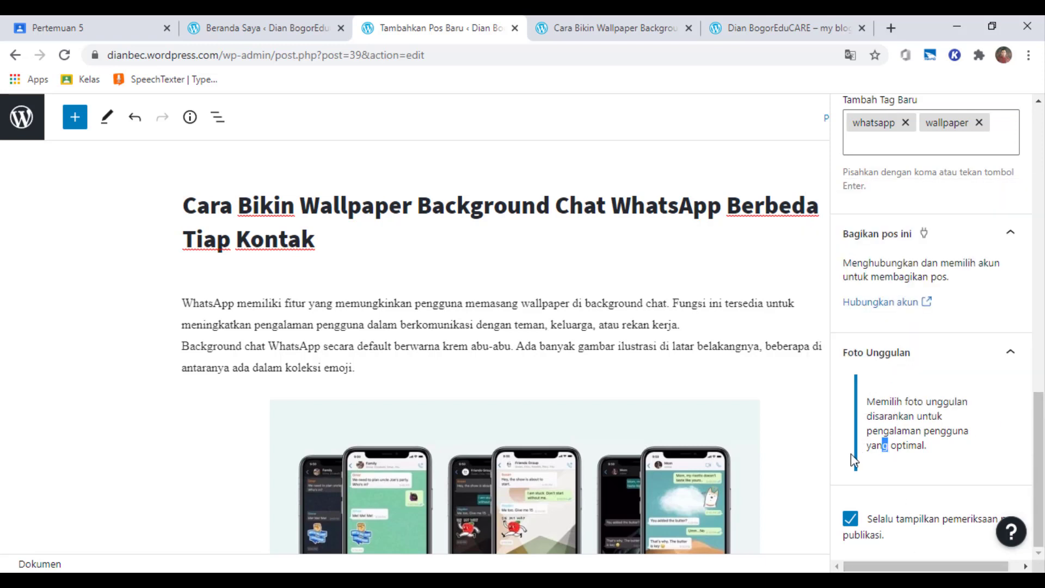
click(851, 525)
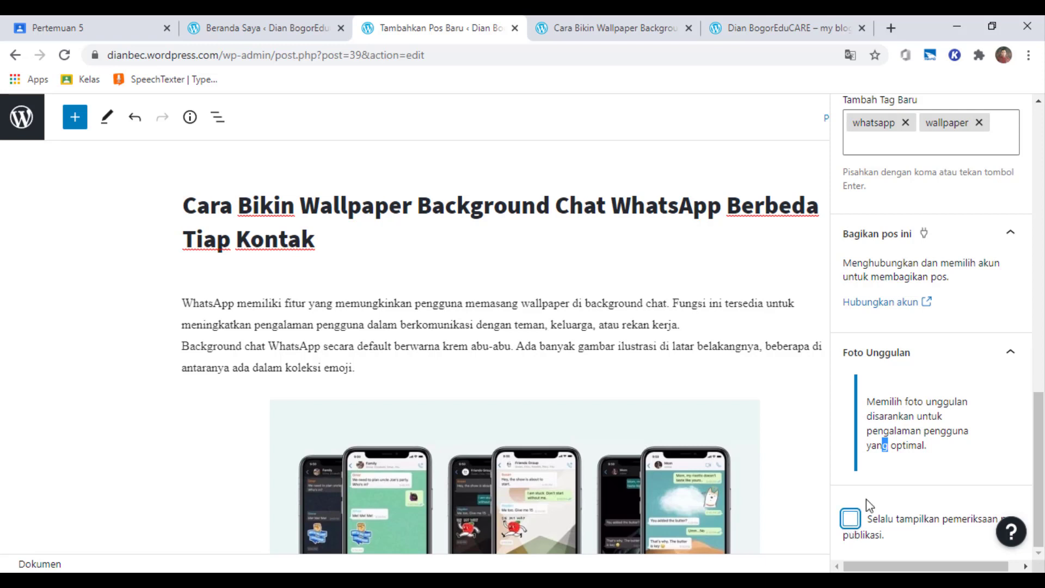
click(855, 531)
click(1024, 568)
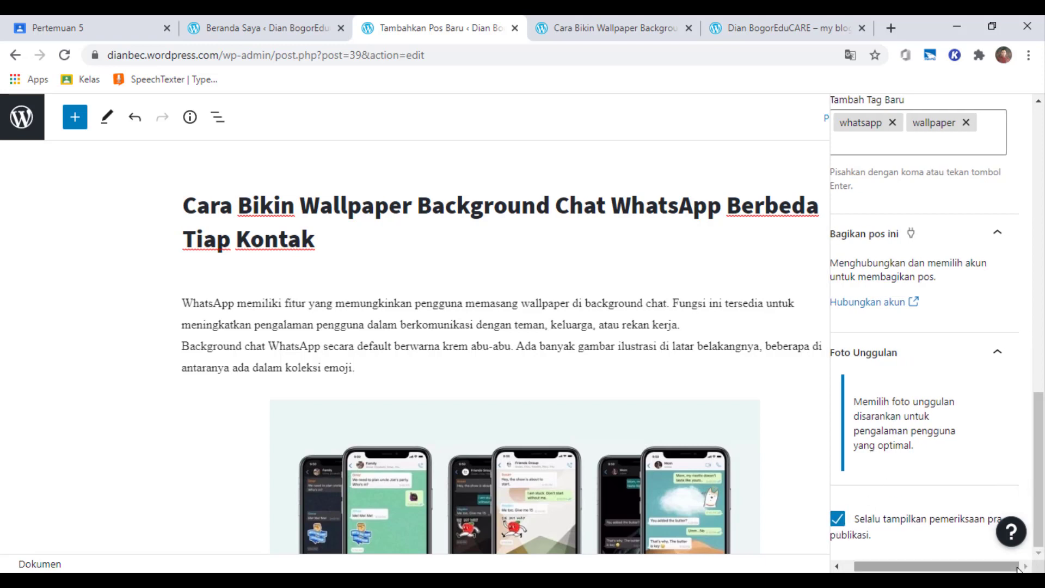
right_click(906, 415)
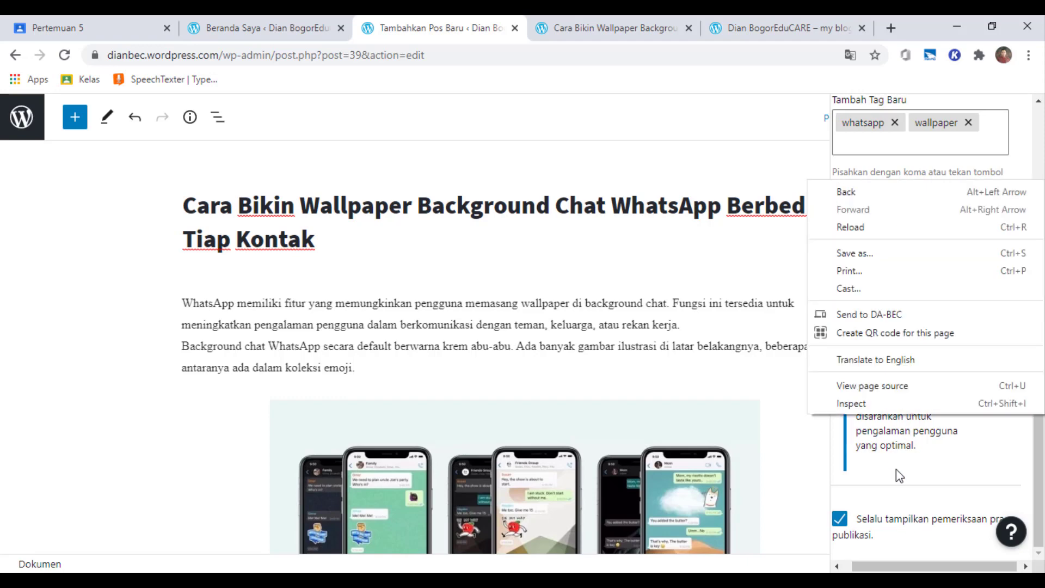
click(904, 448)
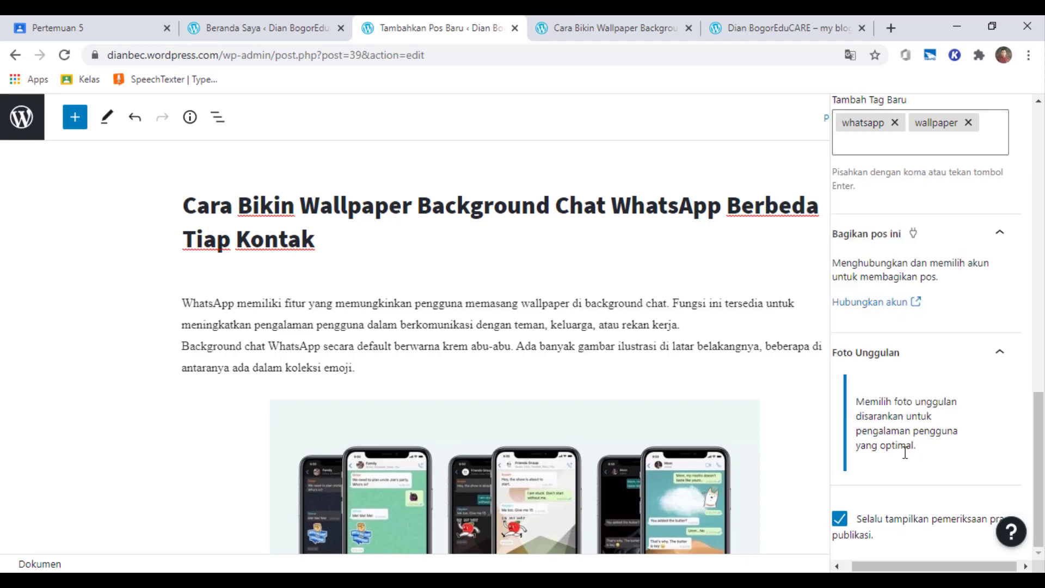
Publish the post with public visibility and immediate publication.
scroll(838, 436, up, 6)
scroll(839, 435, up, 10)
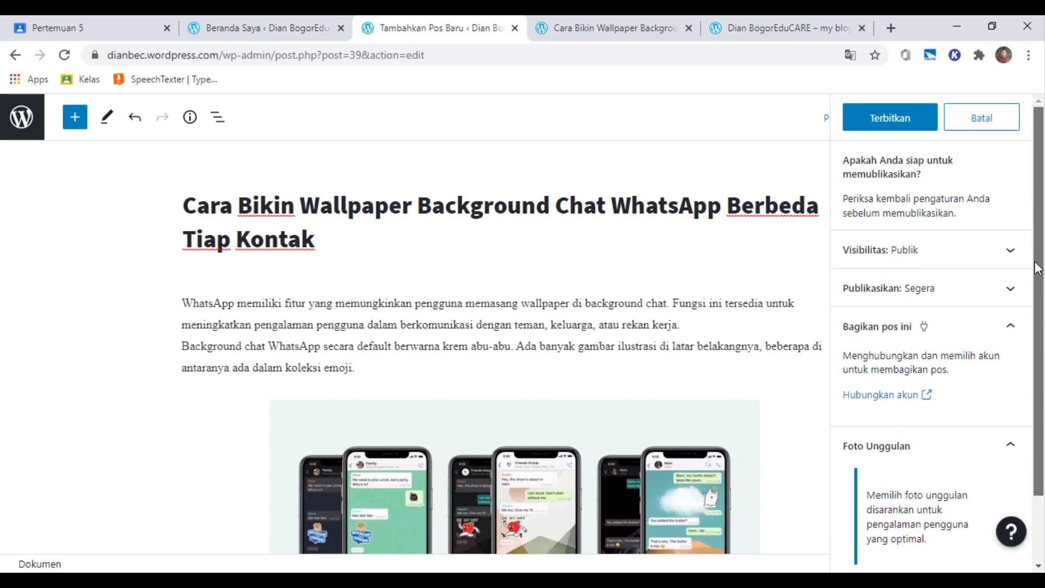
click(869, 117)
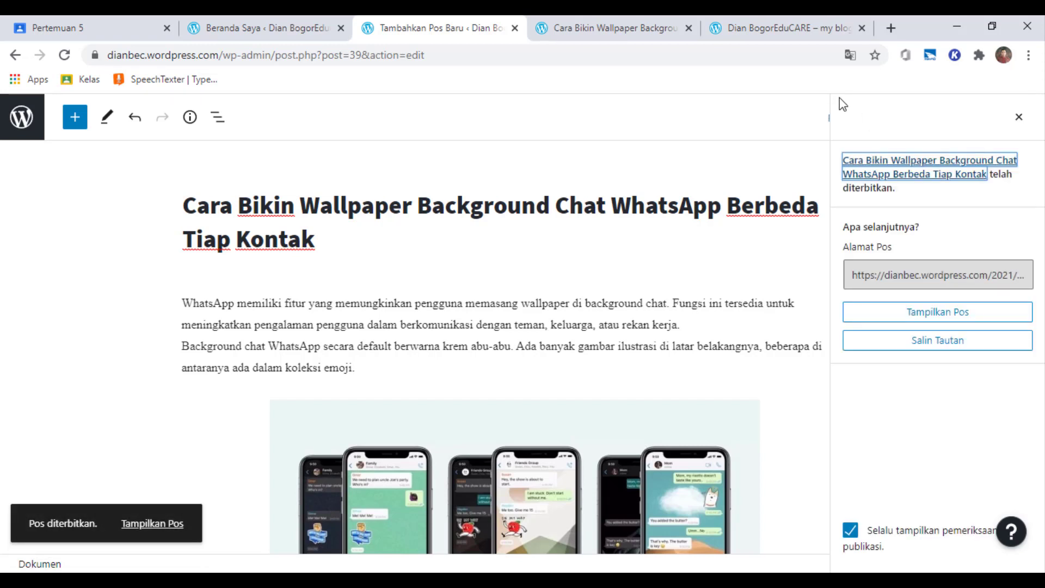
Go to the blog's home page from the preview tab and open the WhatsApp wallpaper post from its post list.
click(583, 28)
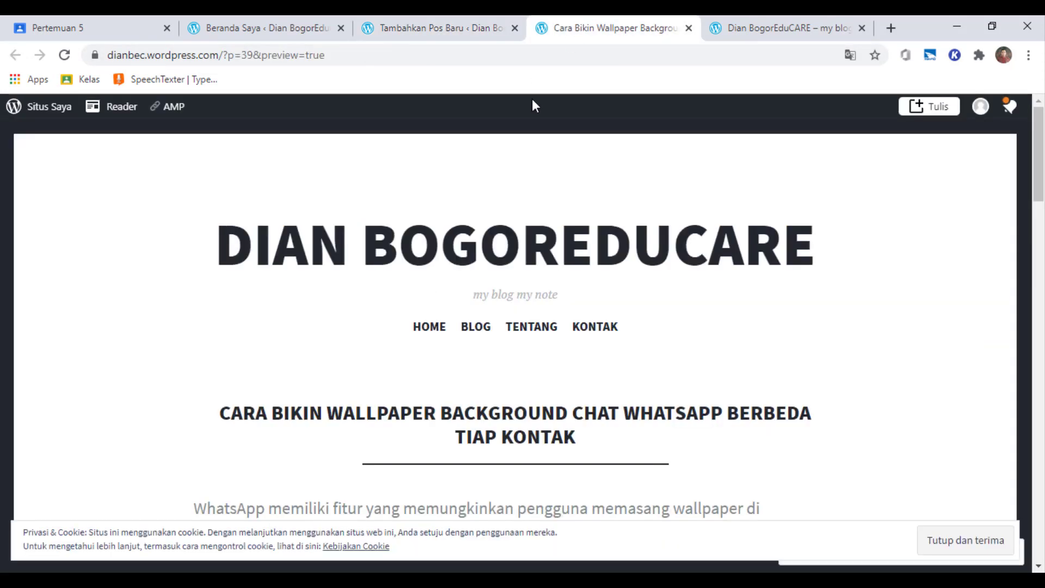
scroll(702, 419, down, 1)
scroll(550, 311, up, 1)
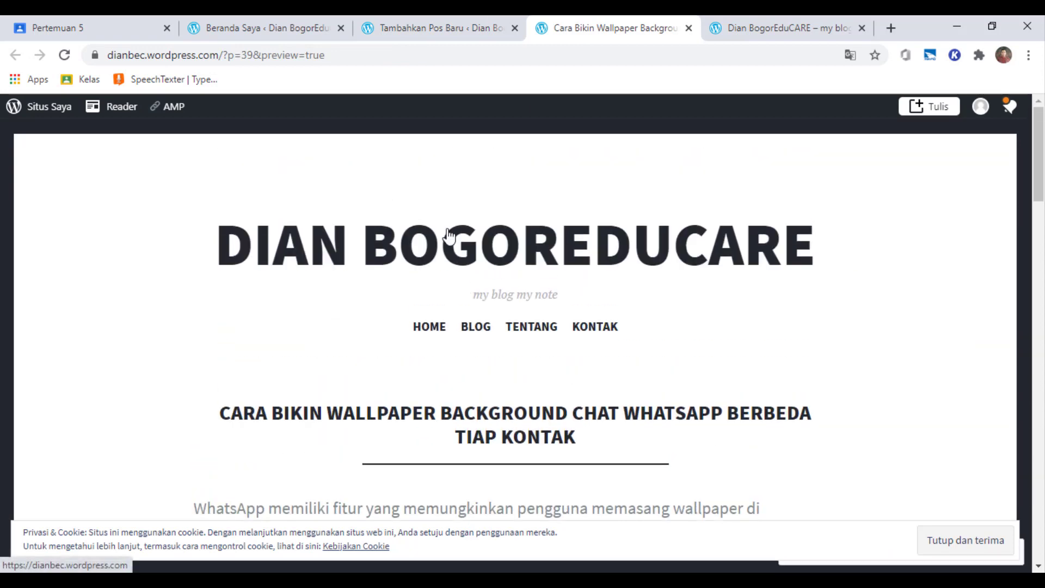
click(429, 333)
scroll(831, 312, down, 10)
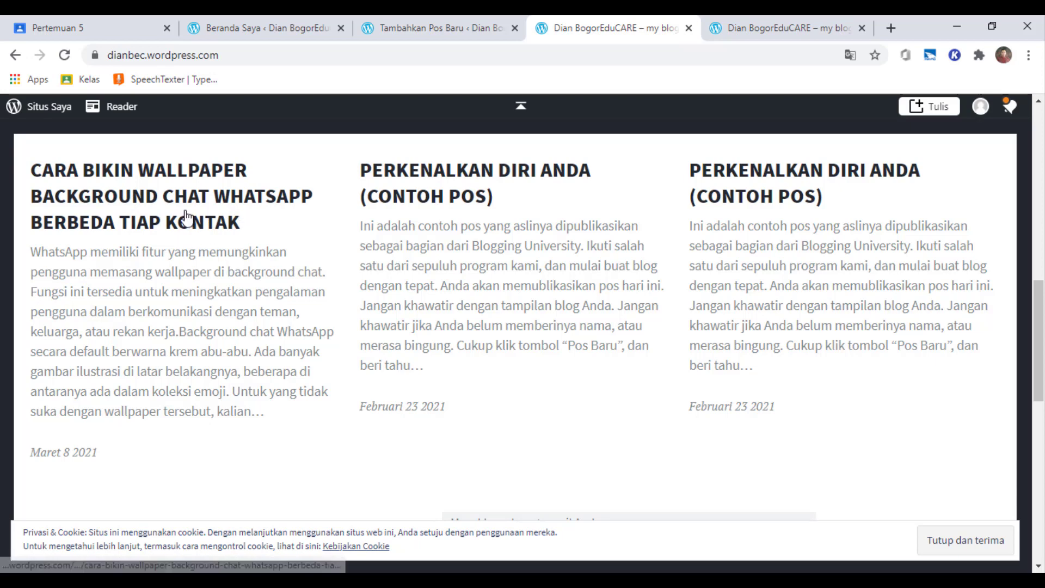
click(181, 234)
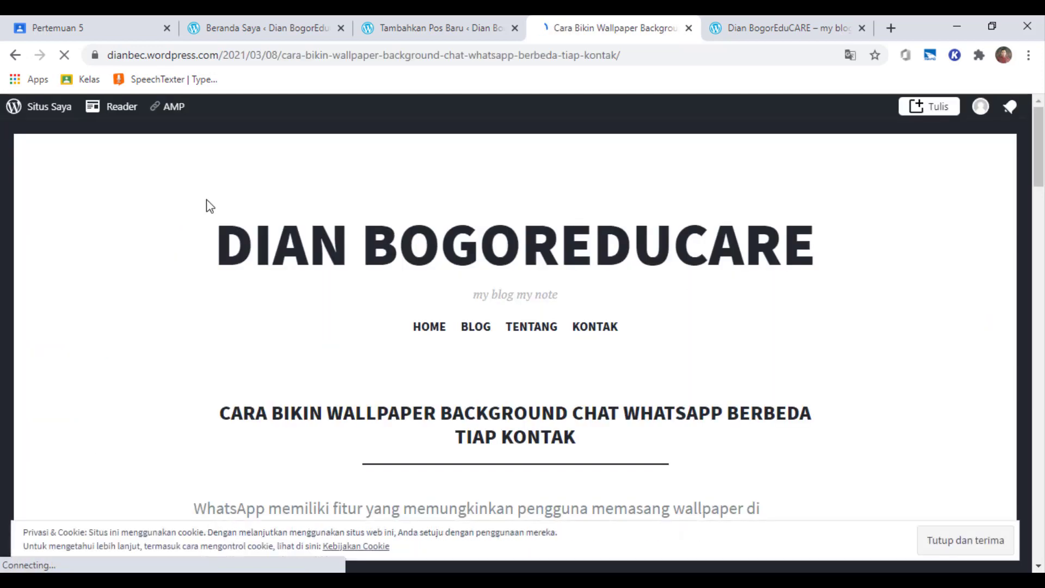
Look through the live post from its title to the sharing options and tags, checking images and instructions.
scroll(532, 326, down, 15)
scroll(533, 327, down, 15)
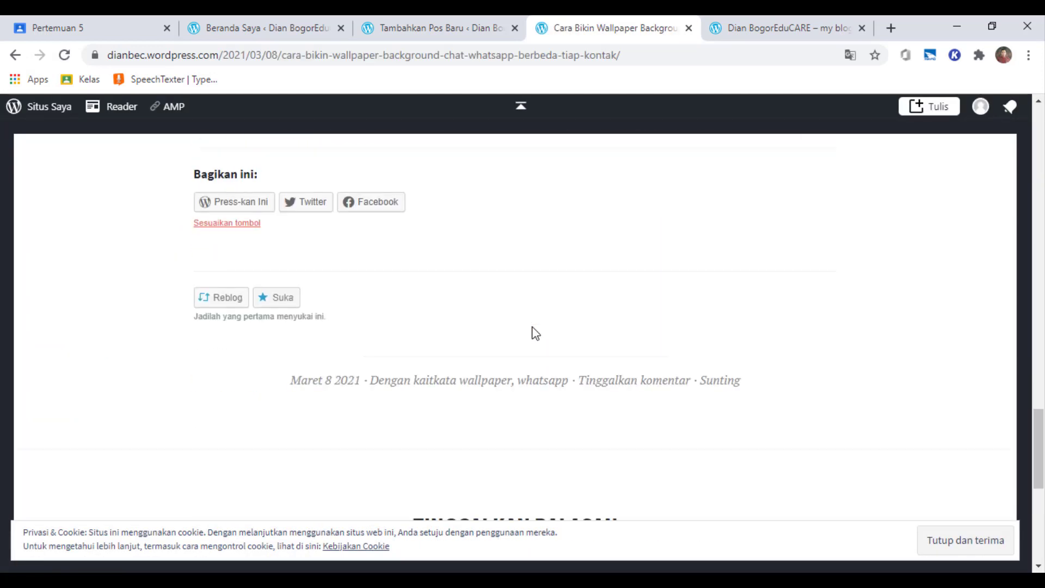
scroll(532, 327, up, 5)
scroll(536, 332, up, 10)
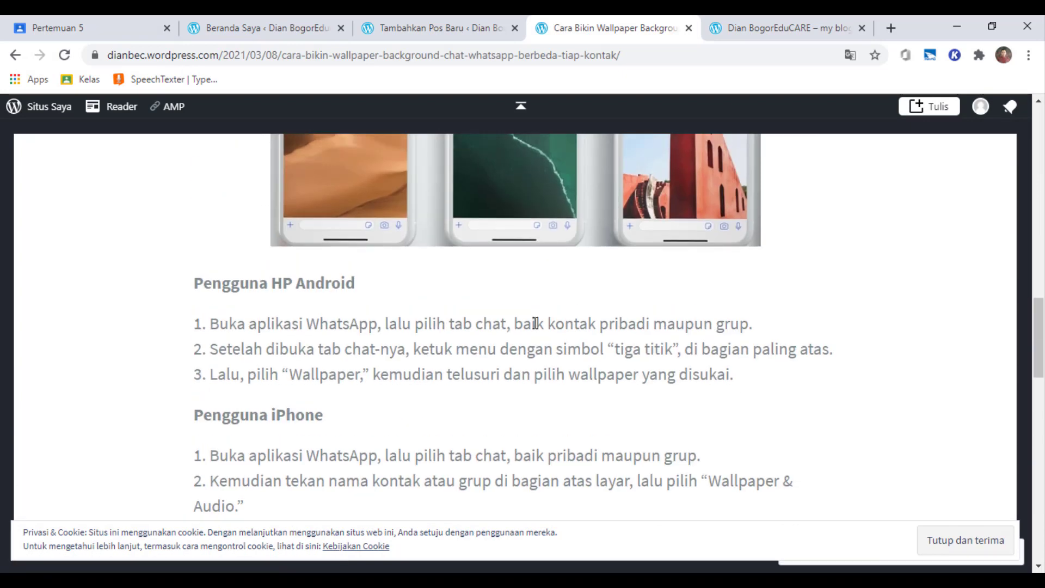
scroll(564, 301, up, 10)
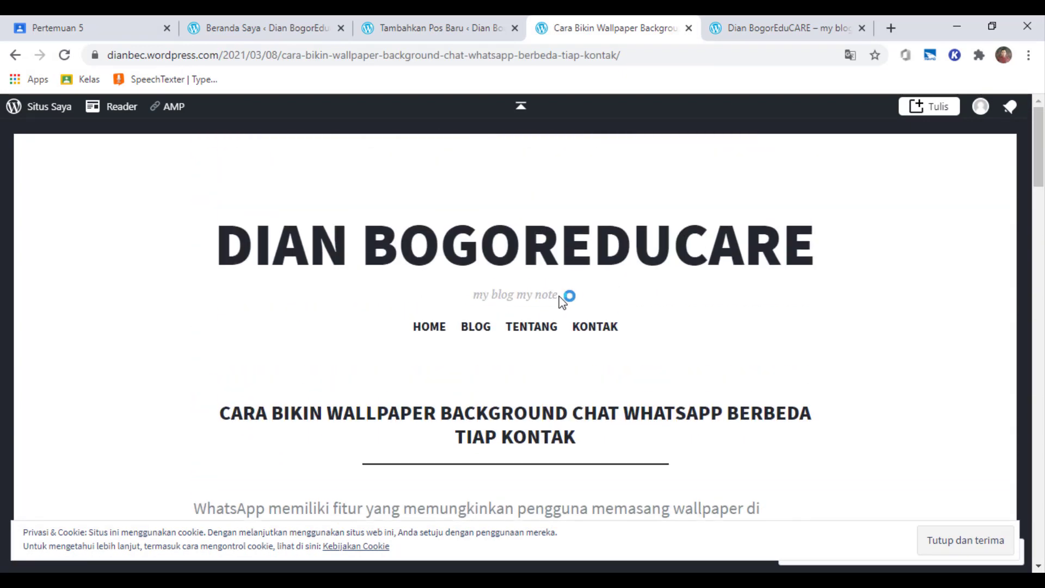
scroll(556, 294, down, 5)
scroll(555, 294, up, 5)
Close the publish confirmation in the editor, and from the site home open WP Admin's list of all posts.
click(471, 30)
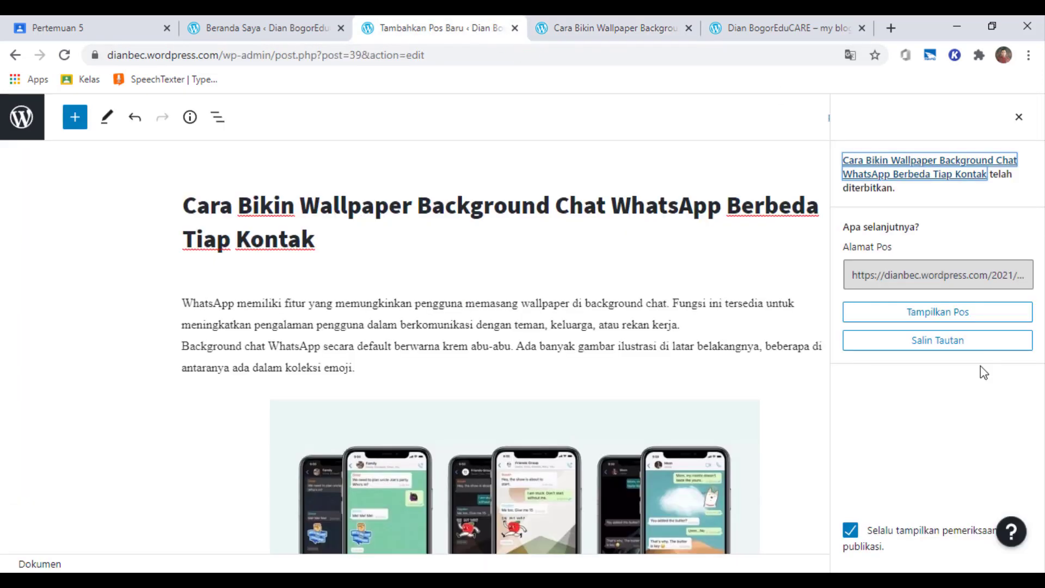
click(1018, 118)
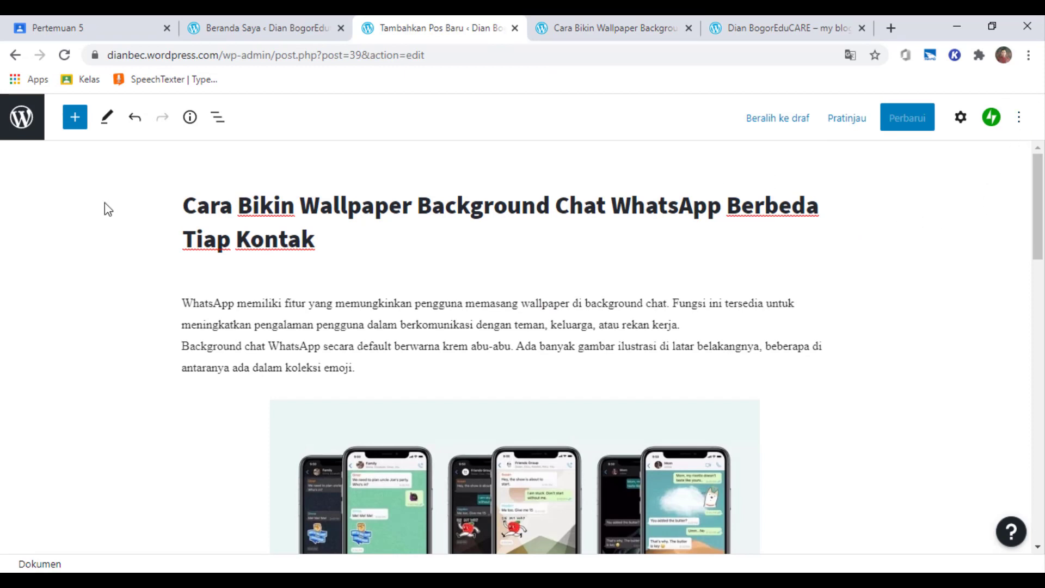
click(257, 28)
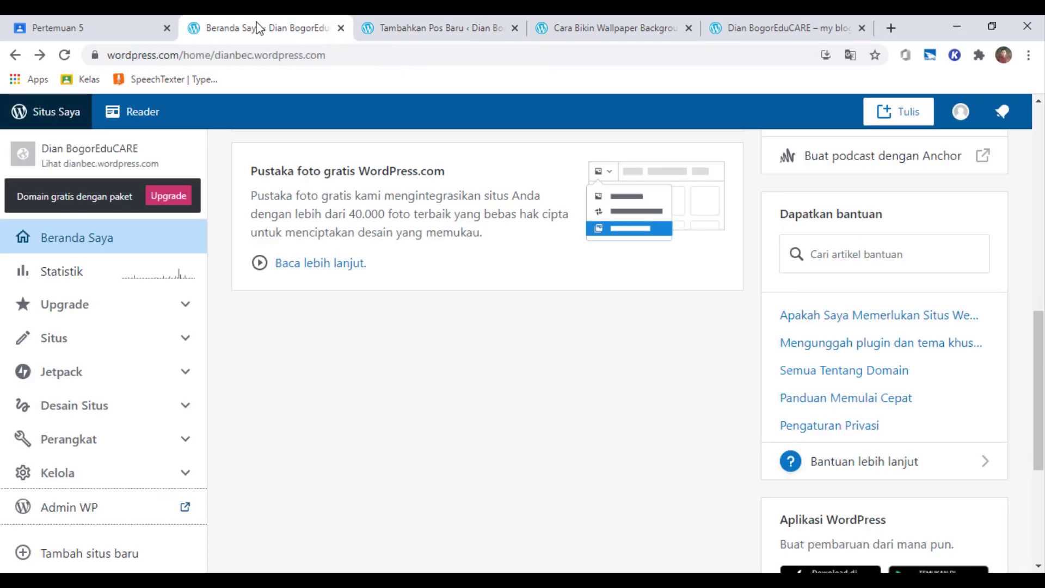
click(120, 514)
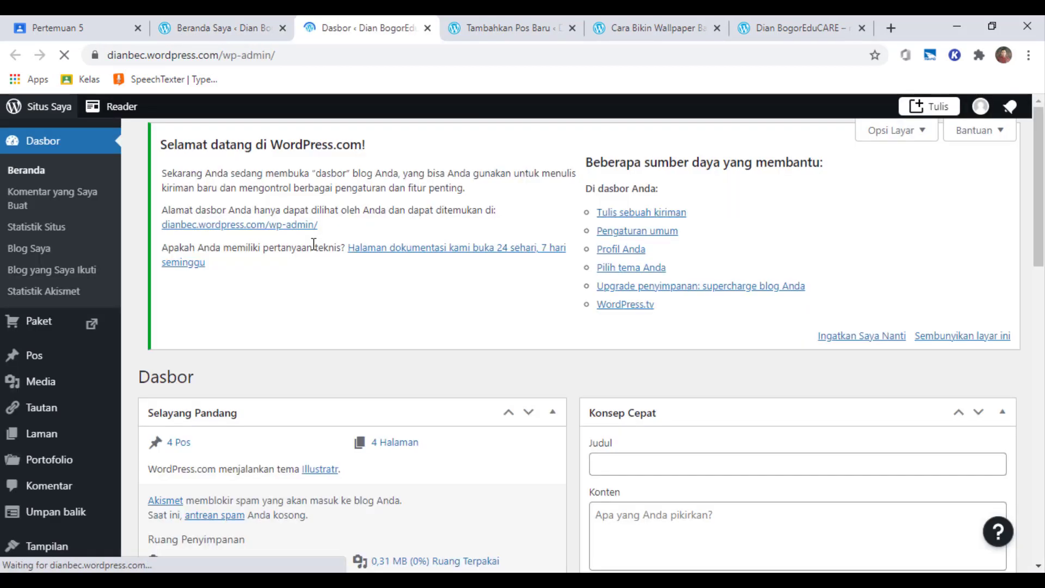
mouse_move(35, 355)
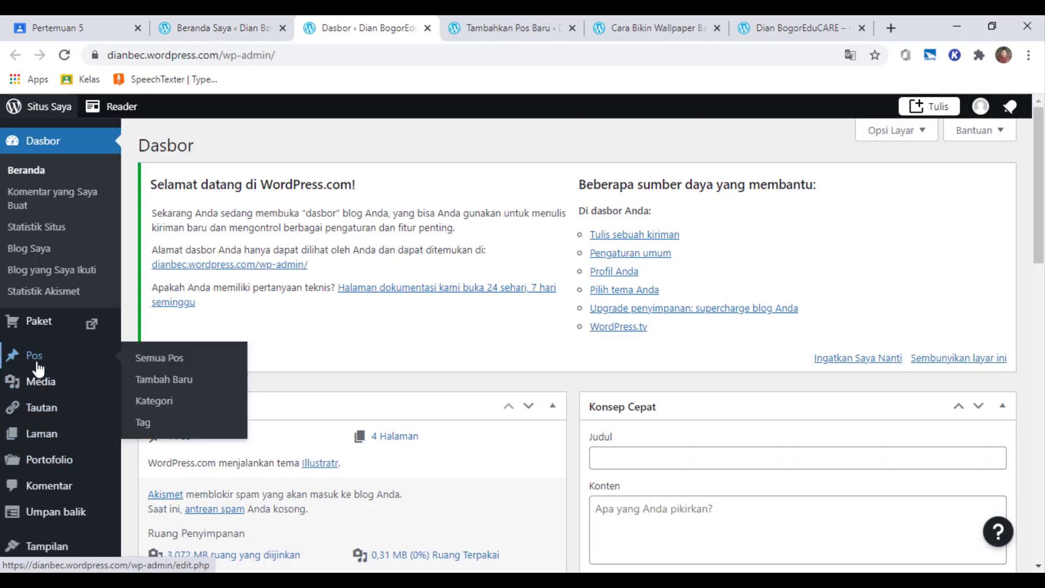
click(151, 361)
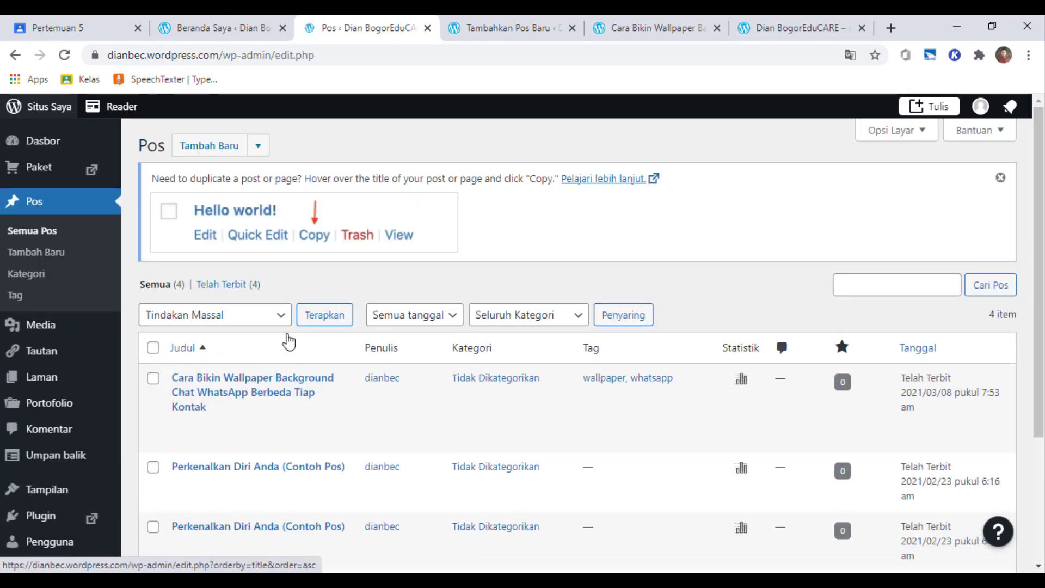
Open the WhatsApp wallpaper post for editing in a new tab and look through its content in the block editor.
scroll(337, 348, down, 3)
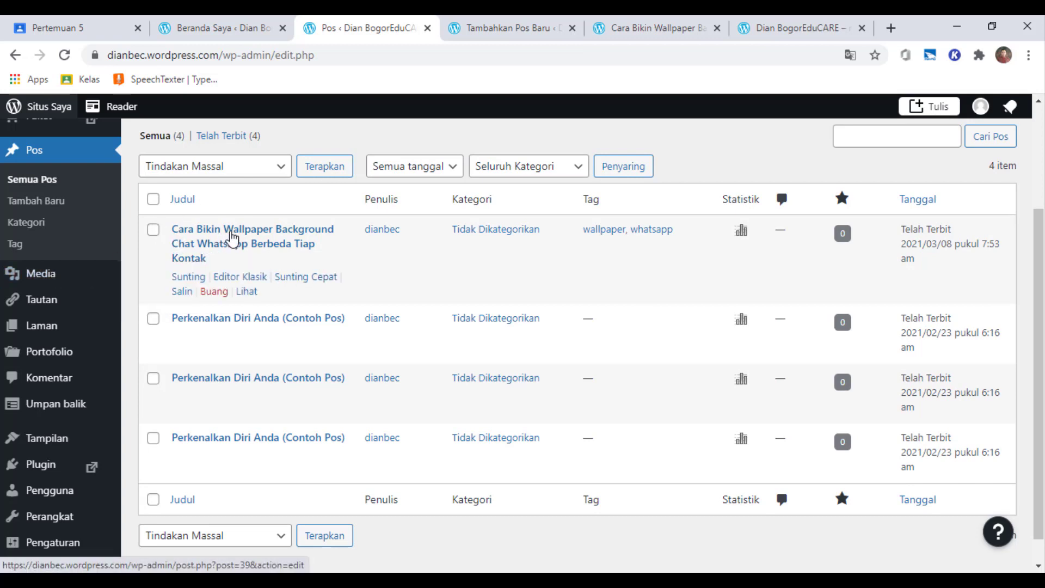
right_click(189, 278)
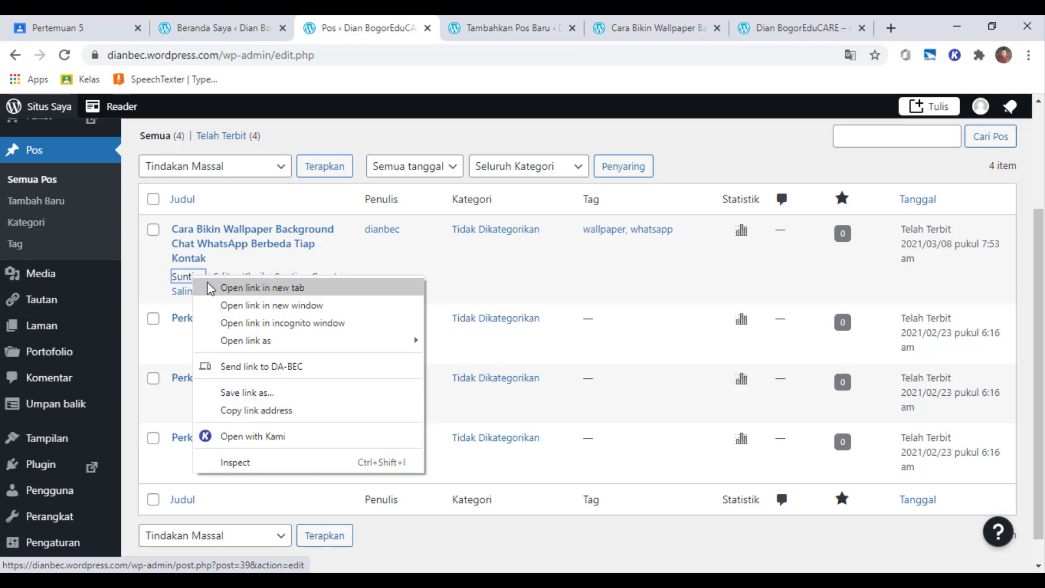
click(240, 287)
click(441, 28)
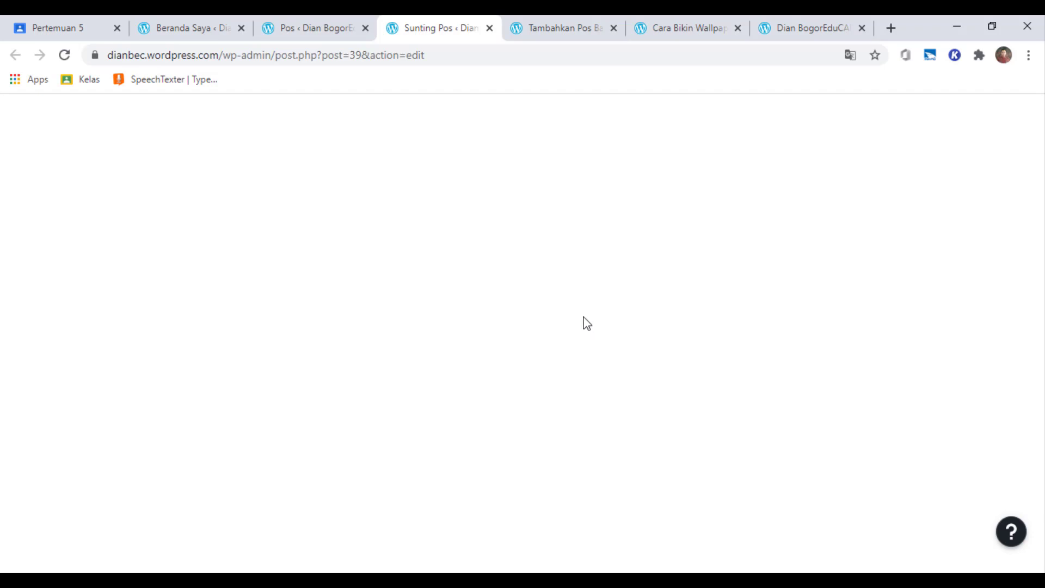
scroll(585, 318, down, 15)
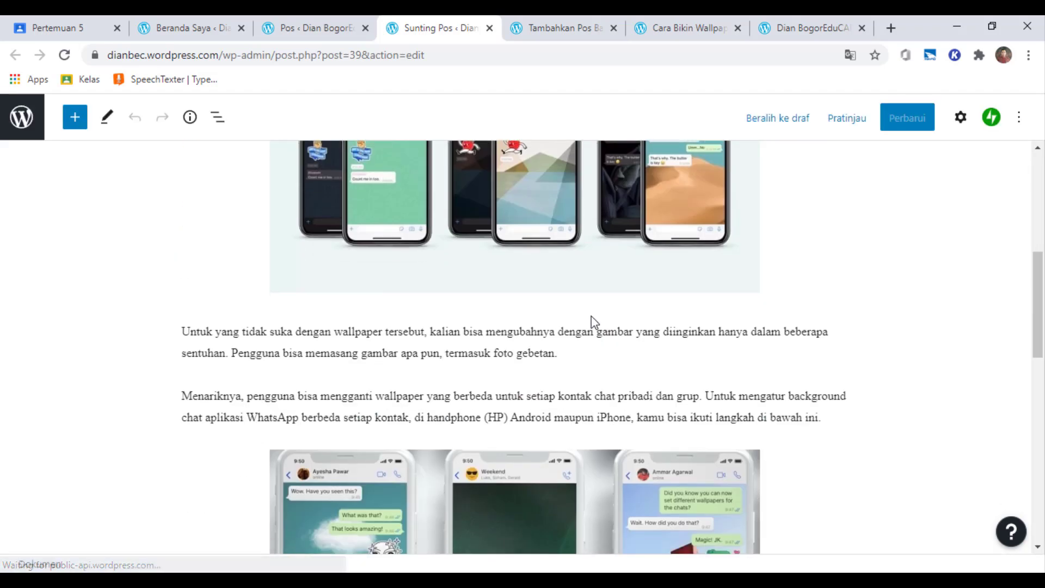
scroll(592, 320, down, 1)
scroll(590, 317, up, 15)
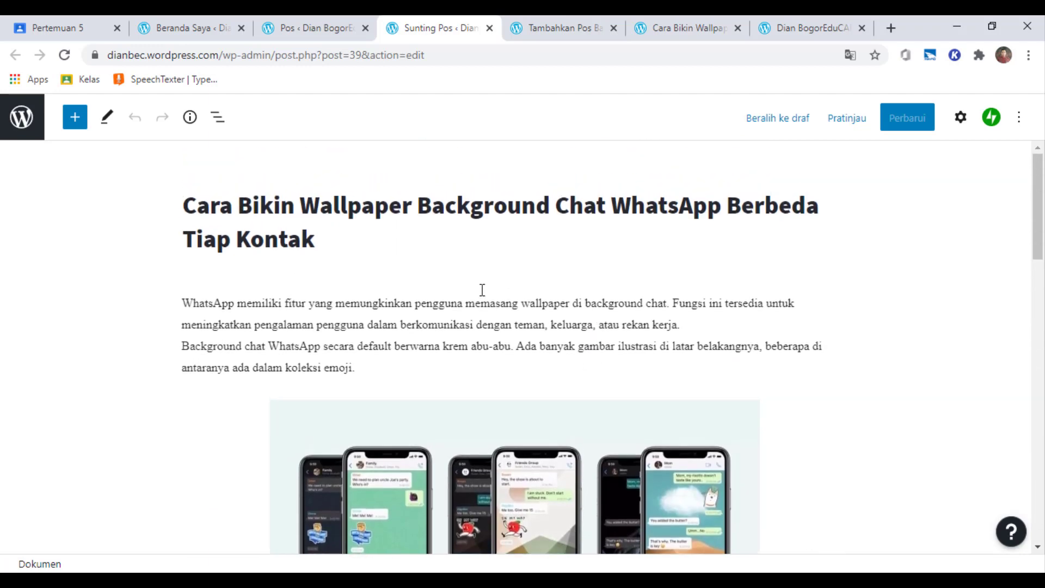
From the post list, open the WhatsApp wallpaper post in the Classic Editor in a new tab, continuing past the block editor notice.
click(272, 28)
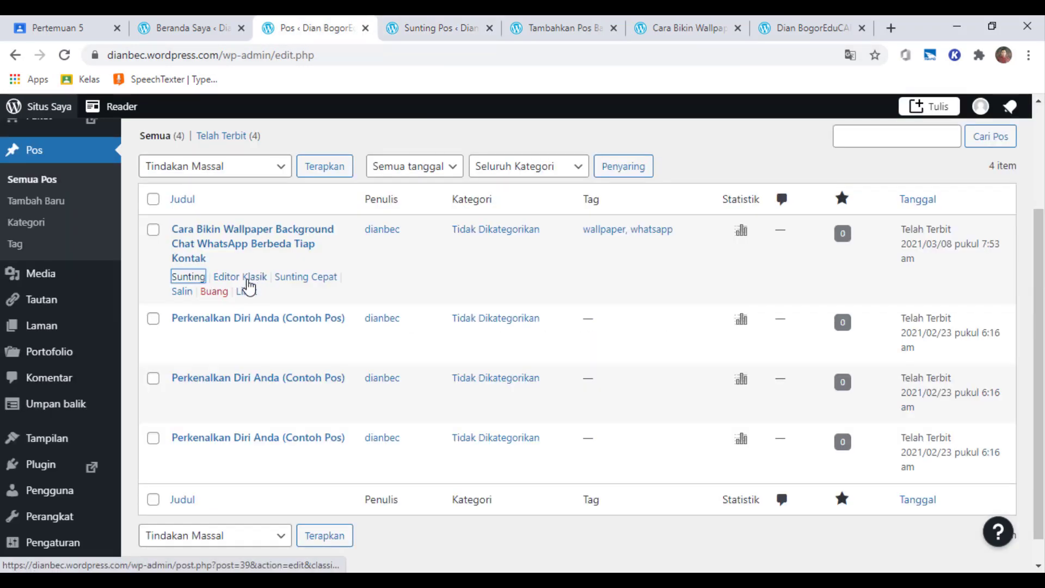
right_click(260, 280)
click(294, 299)
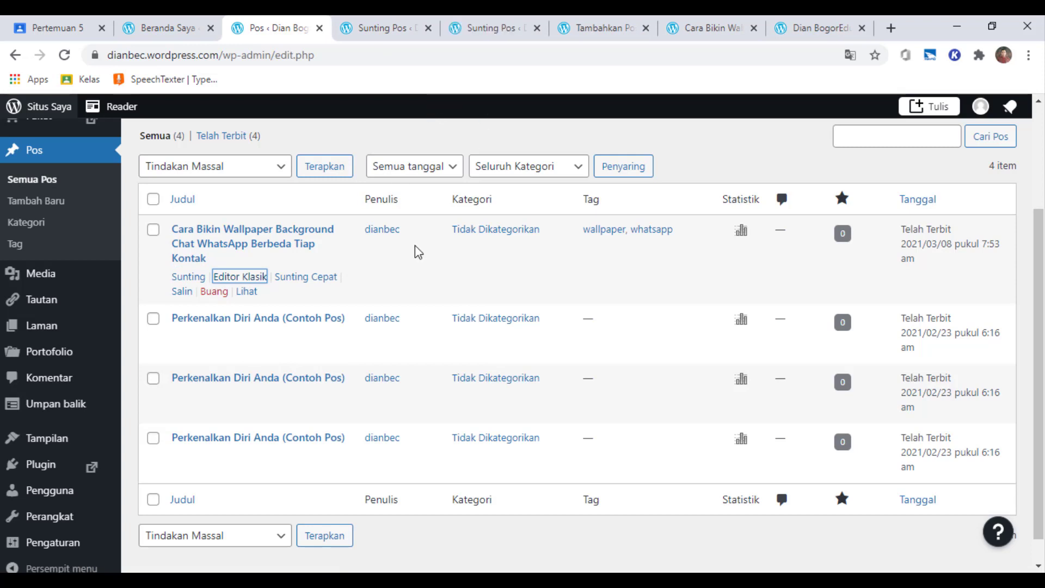
click(484, 31)
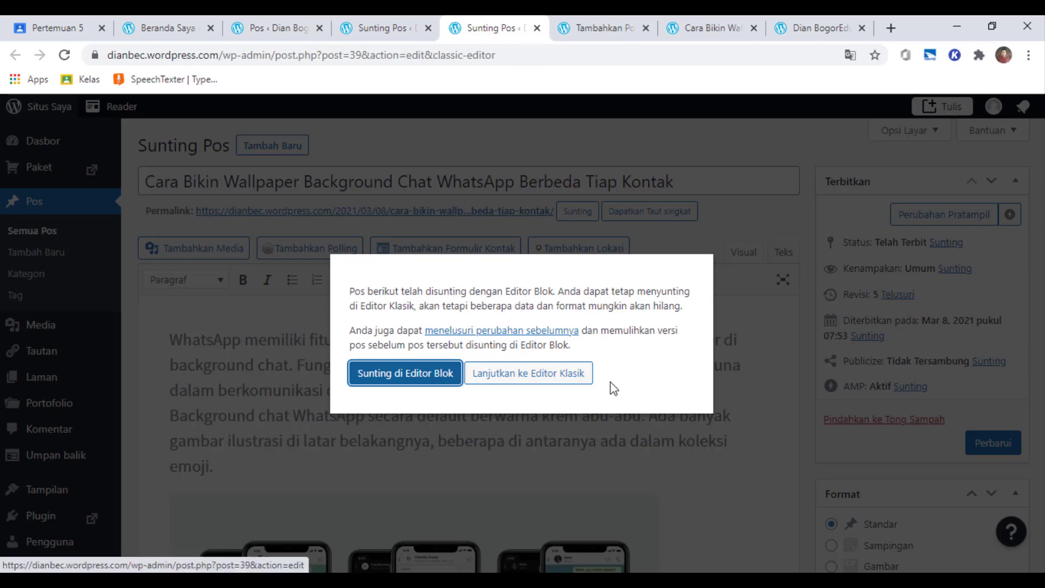
click(538, 375)
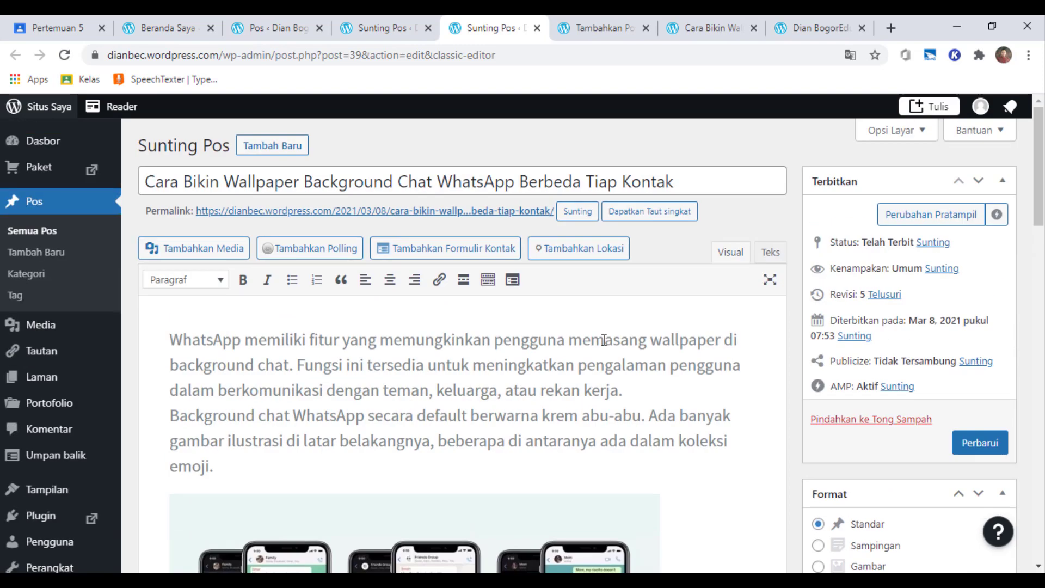
Compare how the post's text, images and settings are laid out in the block editor and in the Classic Editor.
click(370, 28)
scroll(394, 331, down, 5)
scroll(395, 331, down, 6)
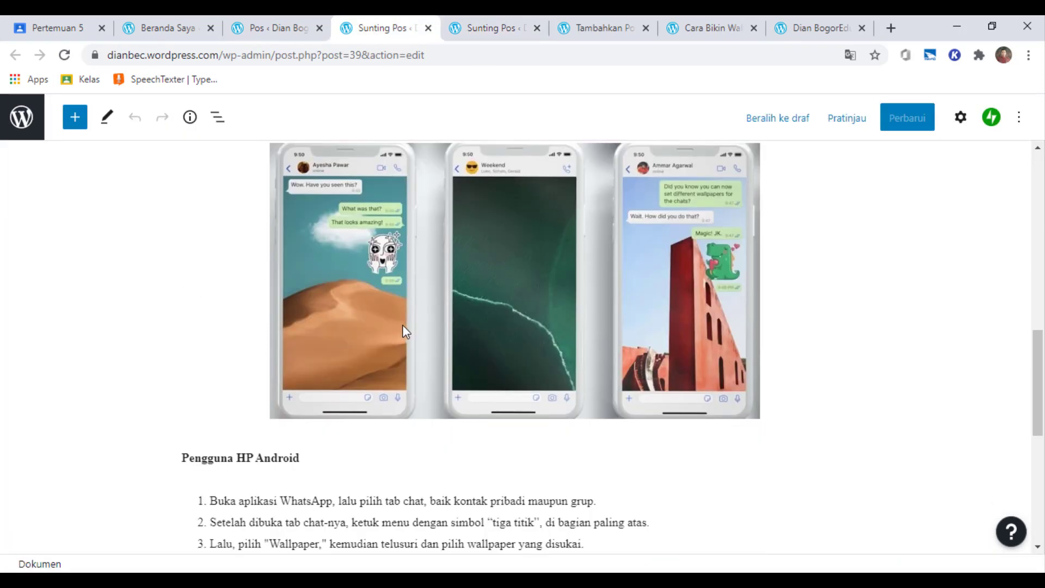
scroll(404, 327, down, 4)
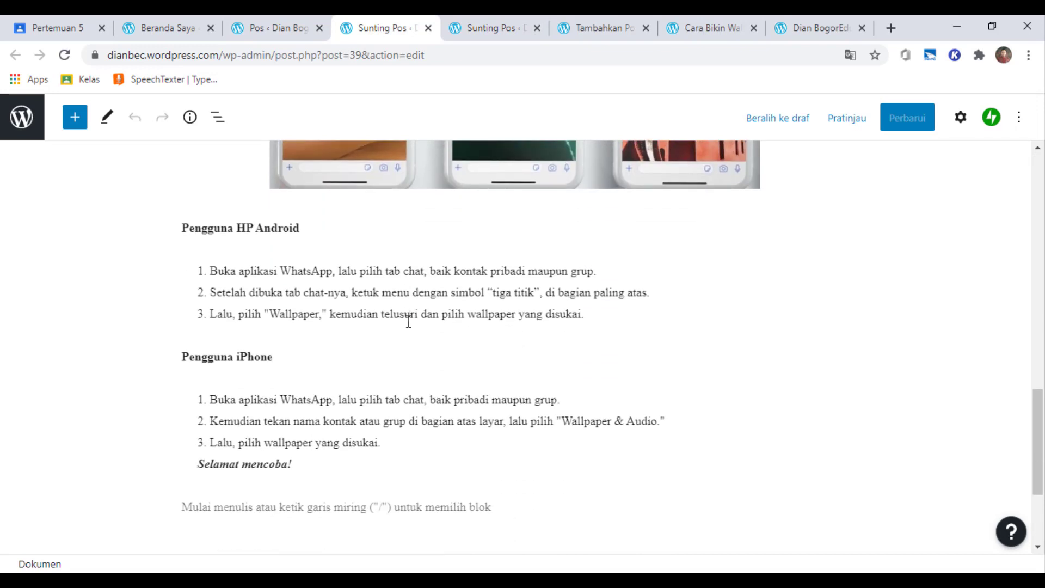
click(504, 27)
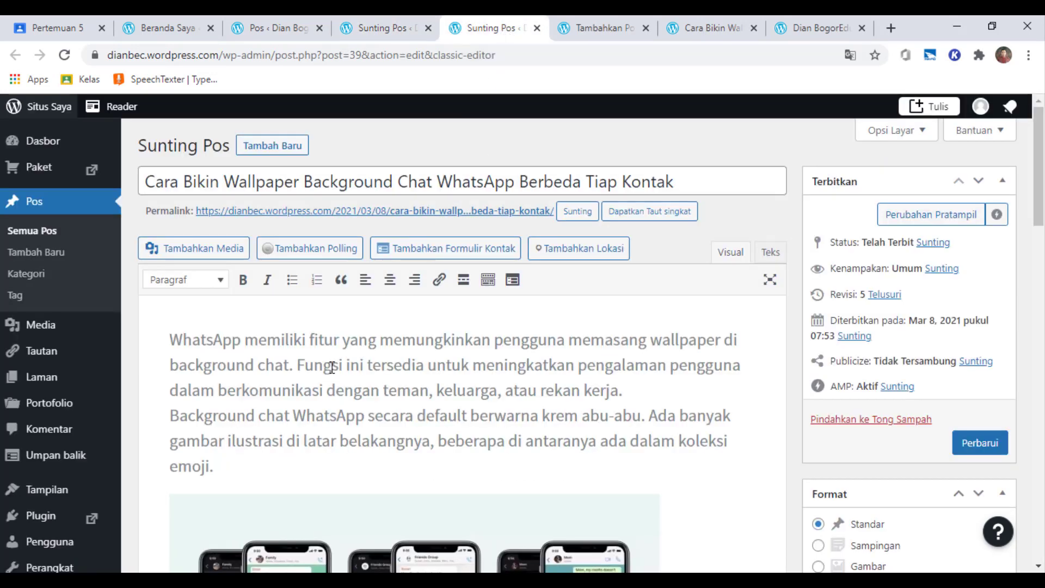
scroll(343, 375, down, 5)
scroll(520, 370, down, 10)
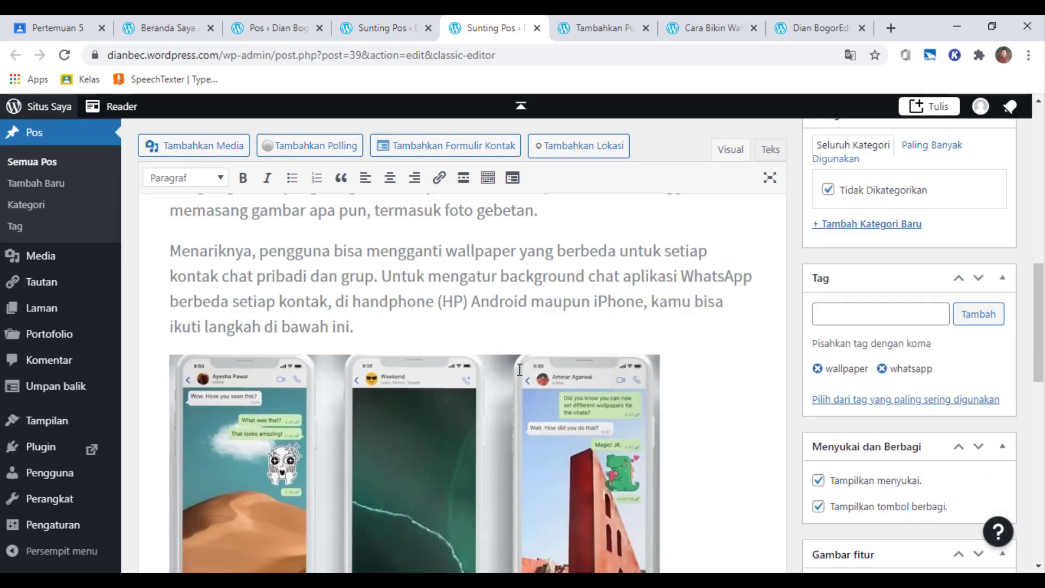
scroll(518, 363, up, 15)
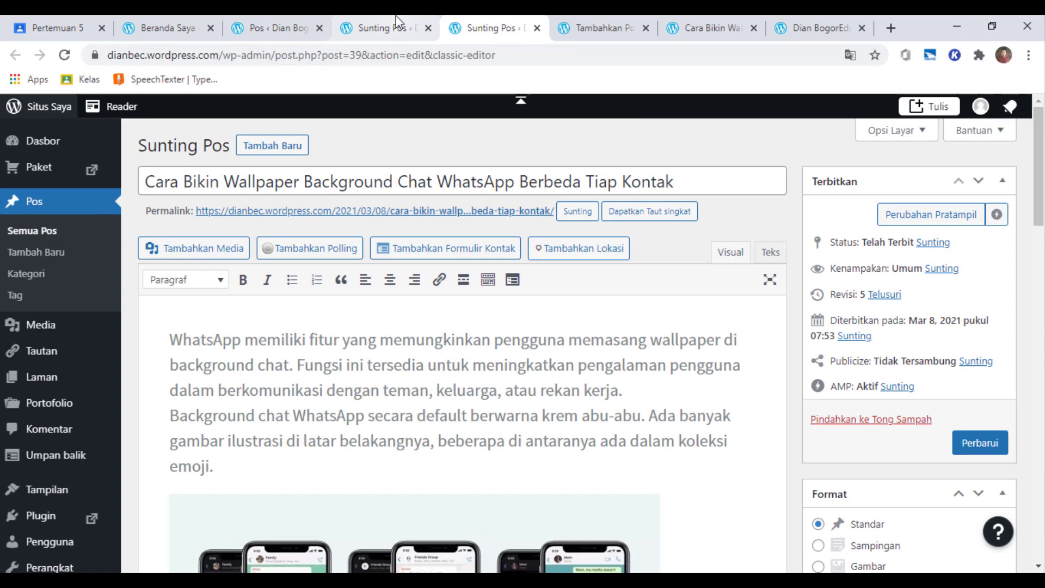
click(397, 18)
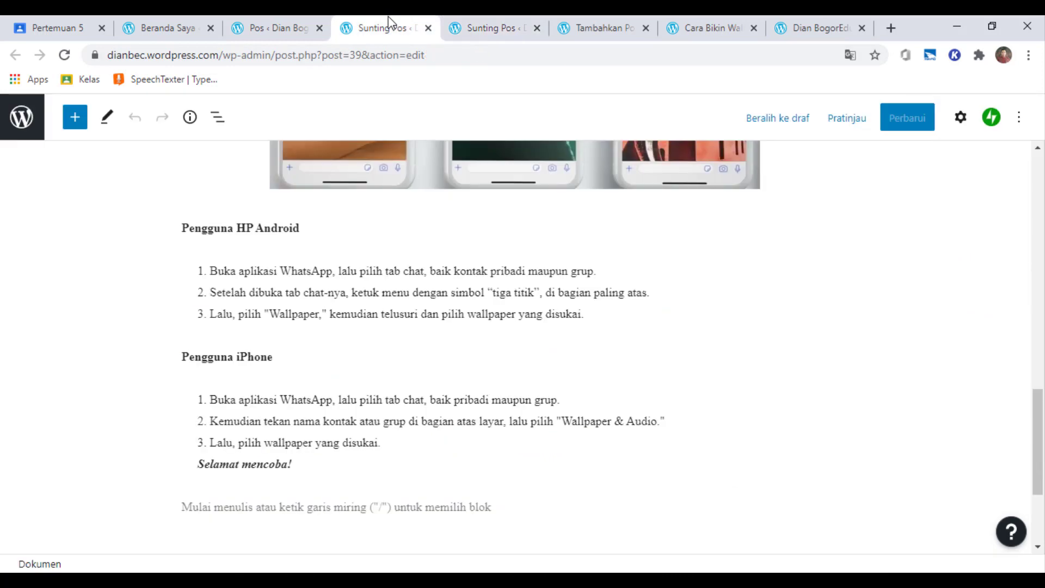
scroll(720, 307, up, 10)
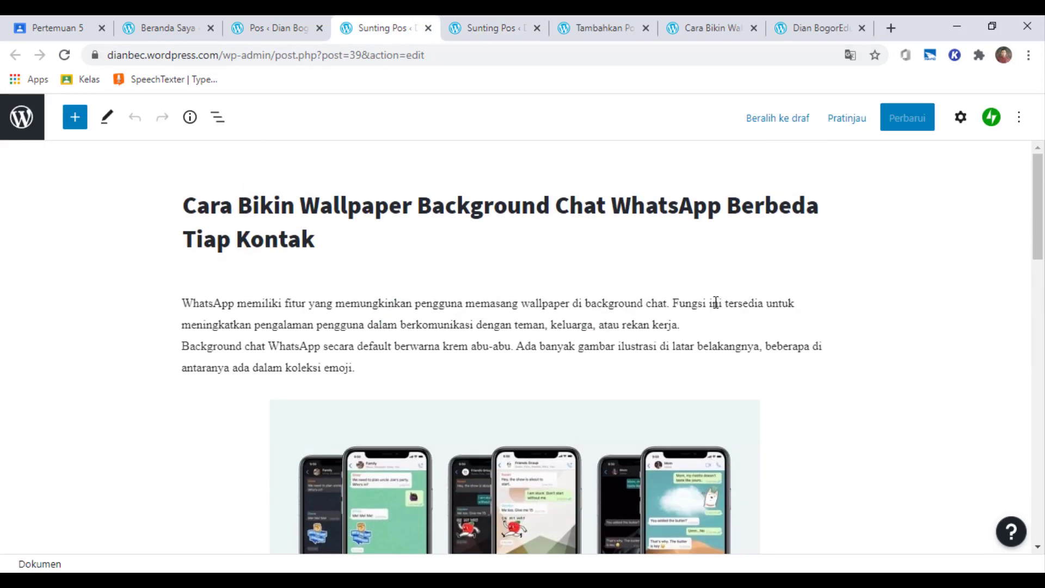
click(485, 28)
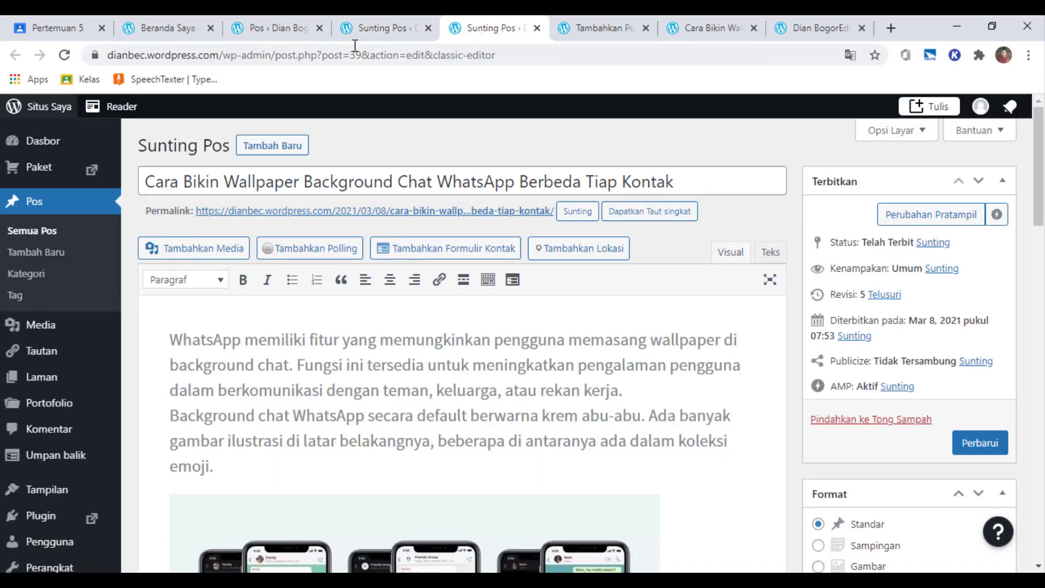
key(ctrl+Page_Up)
click(510, 22)
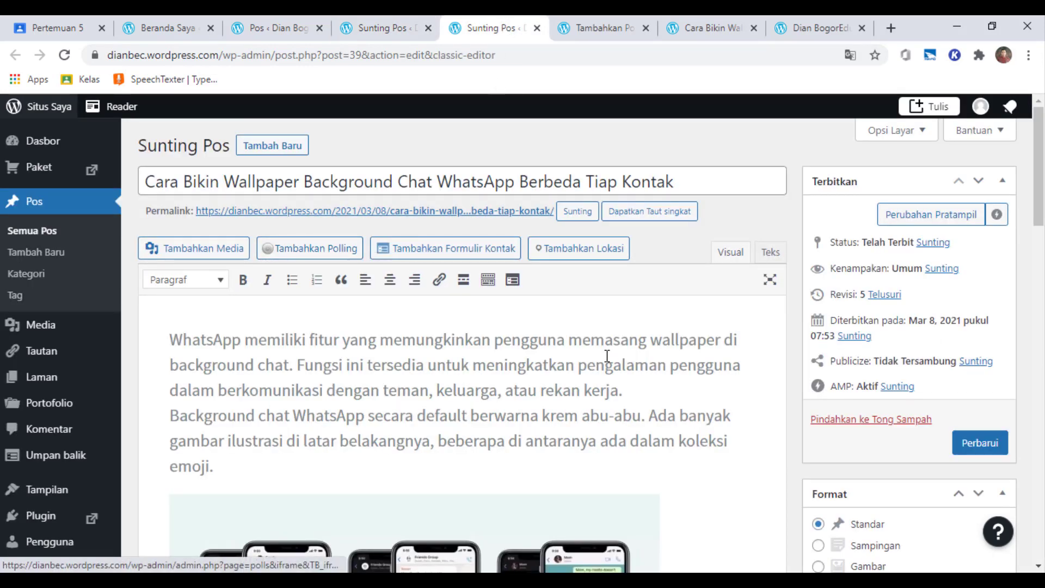
scroll(608, 344, down, 7)
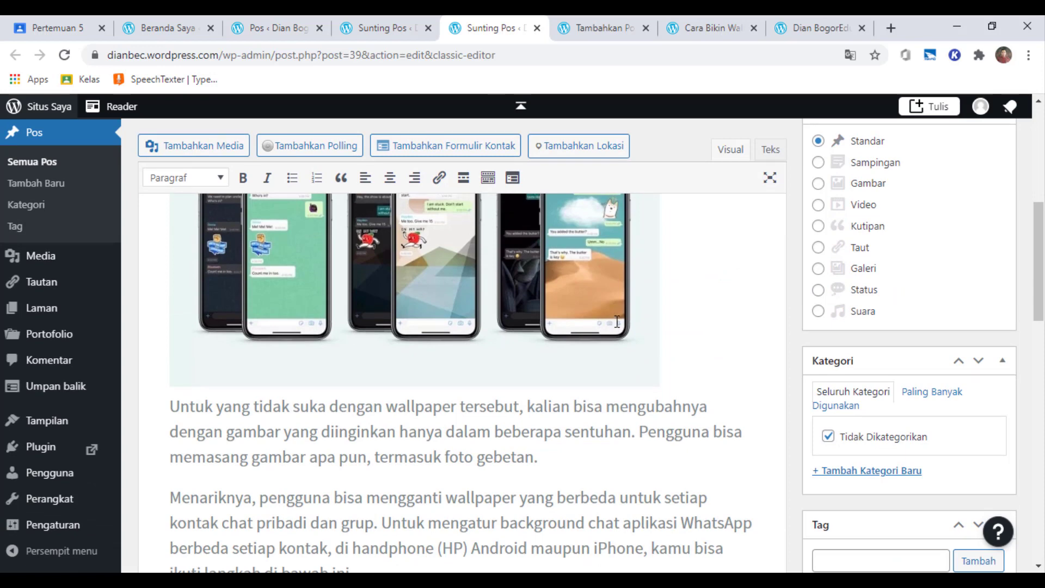
scroll(617, 321, up, 8)
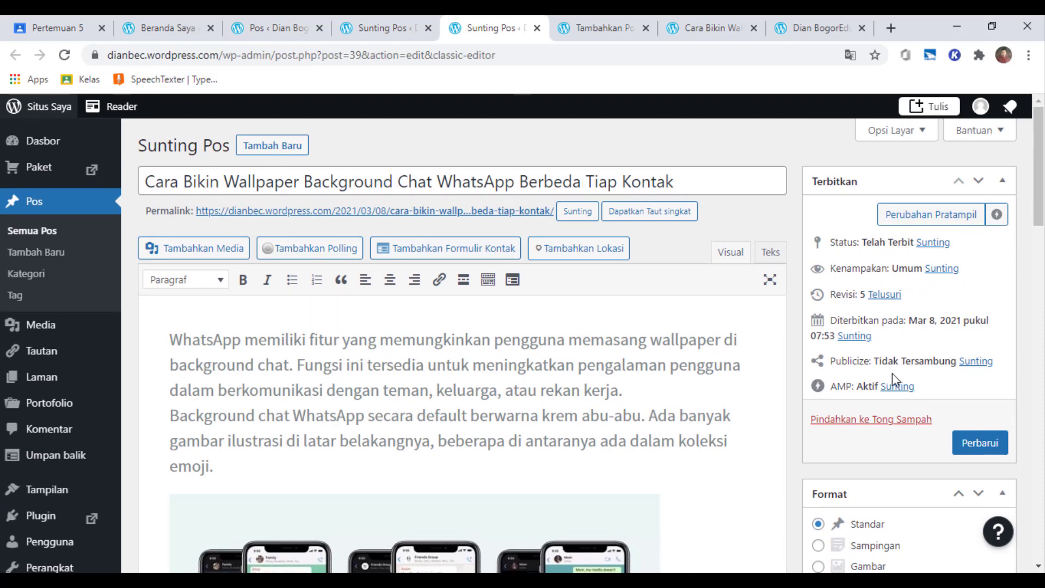
Add a new category Teknologi to the post in the Classic Editor and deselect the Tidak Dikategorikan category.
scroll(893, 375, down, 4)
scroll(898, 359, up, 4)
scroll(854, 354, down, 4)
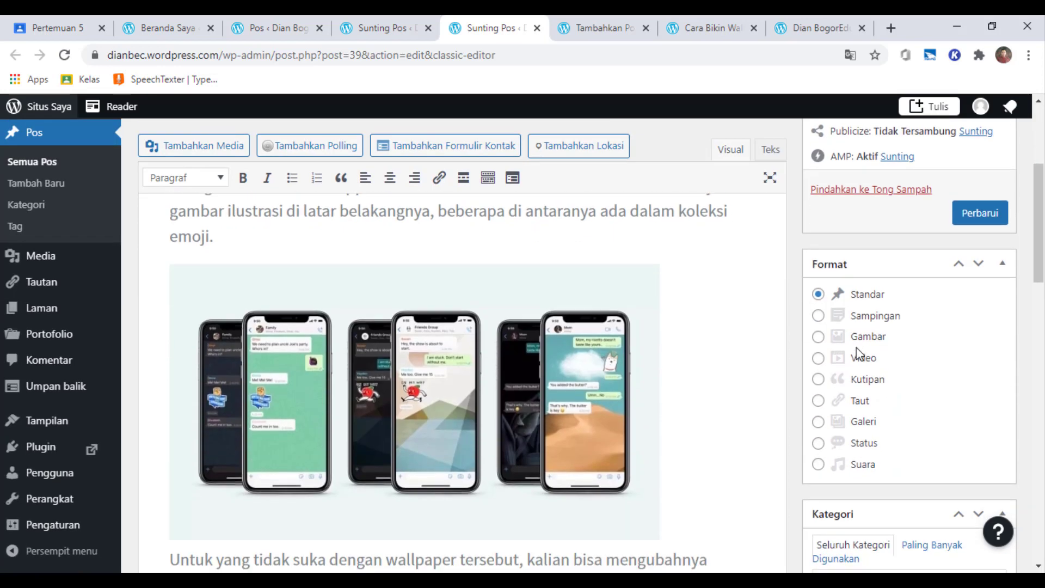
scroll(857, 347, down, 4)
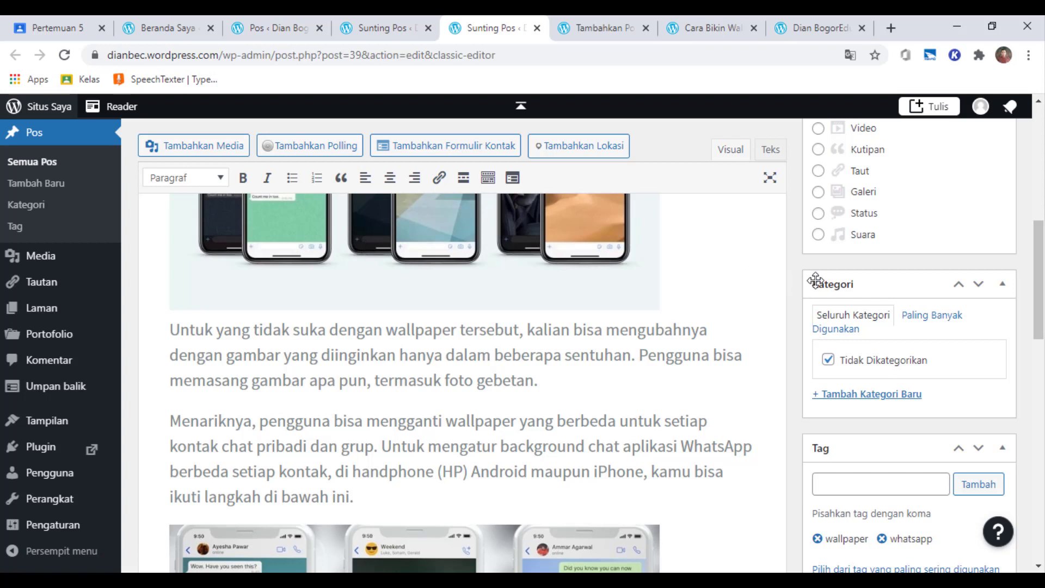
click(869, 400)
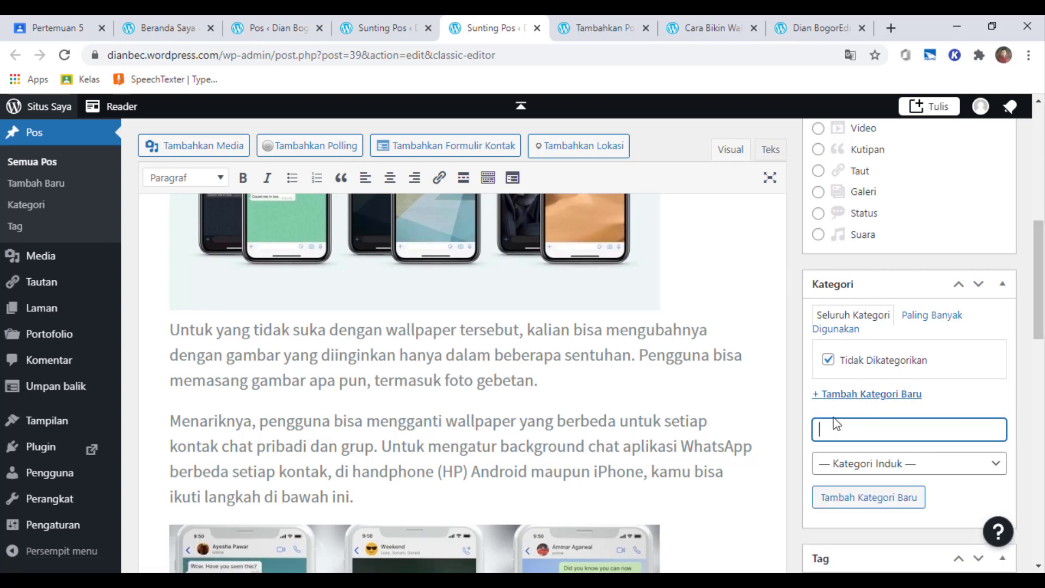
text(Teknologi)
click(855, 498)
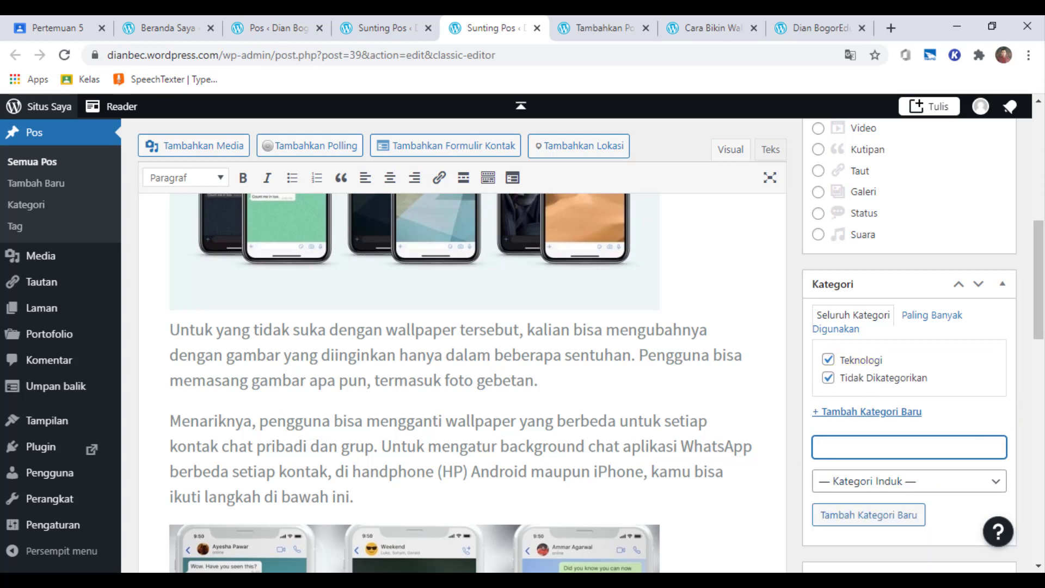
click(829, 377)
Update the post with its changed category and continue in the Classic Editor.
drag(1040, 316, 1042, 143)
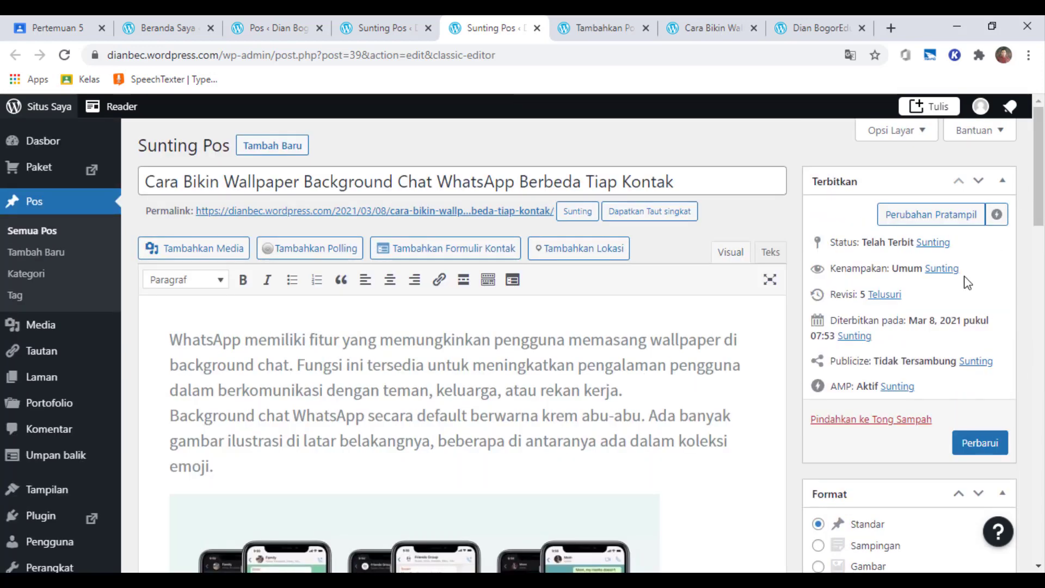
click(980, 446)
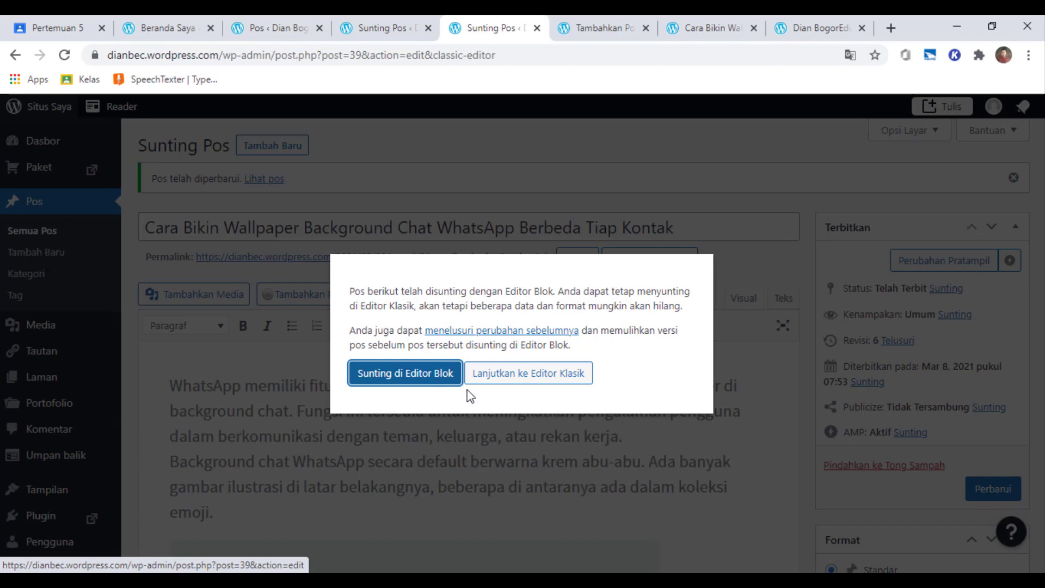
click(535, 381)
Reload the blog's home page and check the Tulisan Terbaru section for the WhatsApp wallpaper post.
click(824, 25)
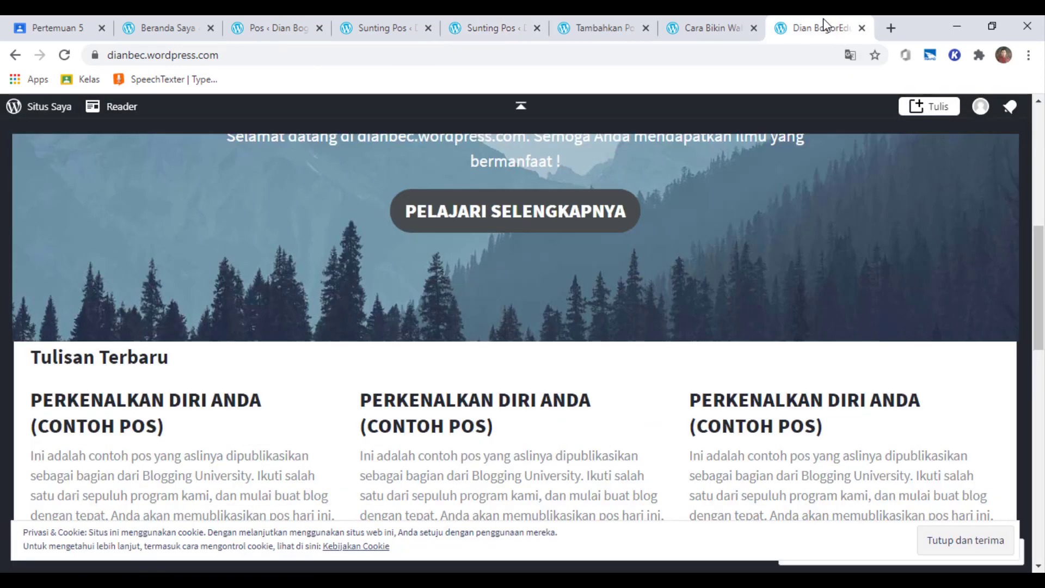
scroll(273, 280, up, 8)
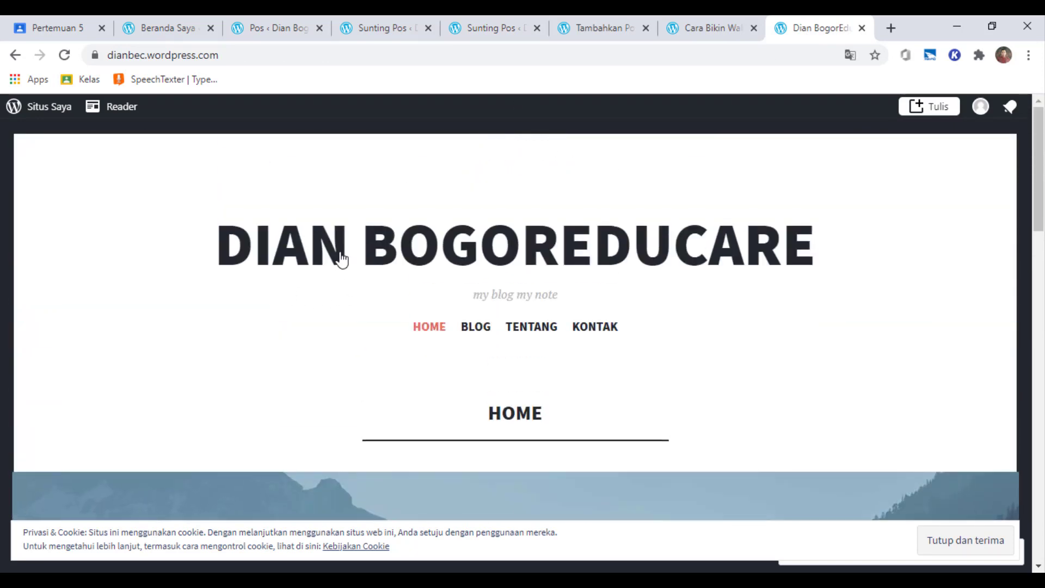
click(823, 252)
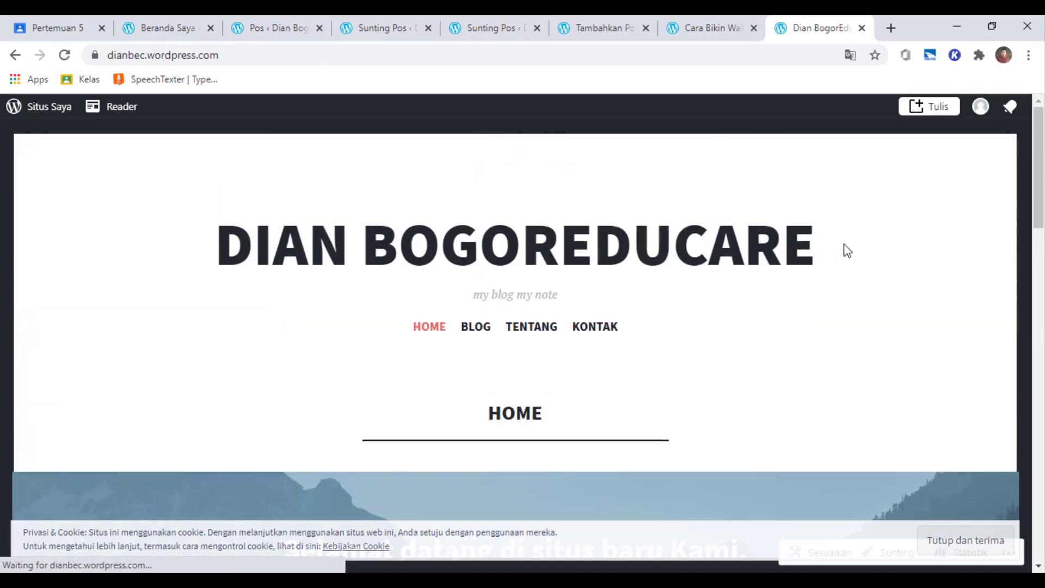
scroll(840, 238, down, 15)
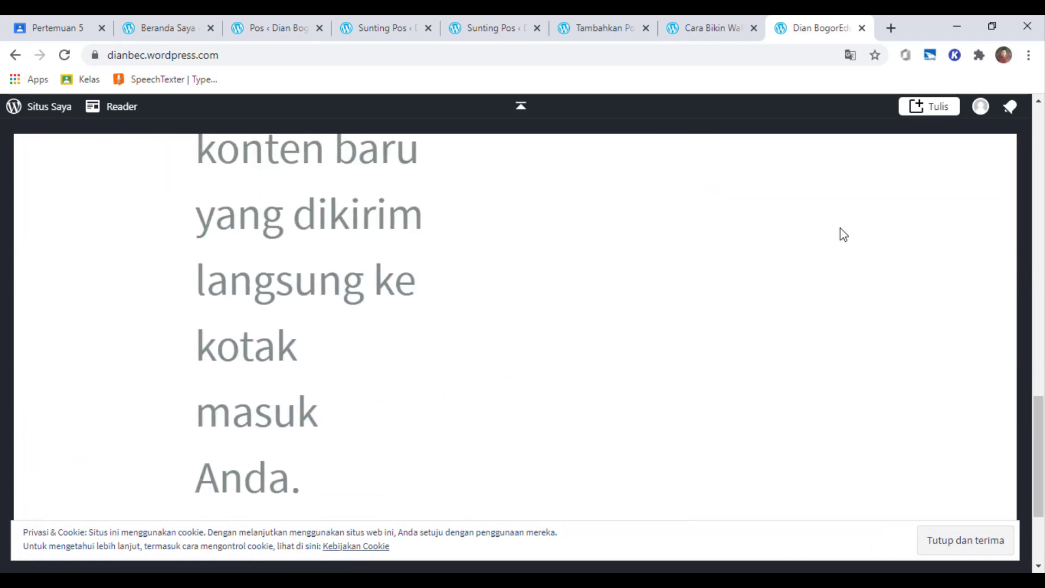
scroll(842, 231, down, 3)
scroll(847, 227, up, 12)
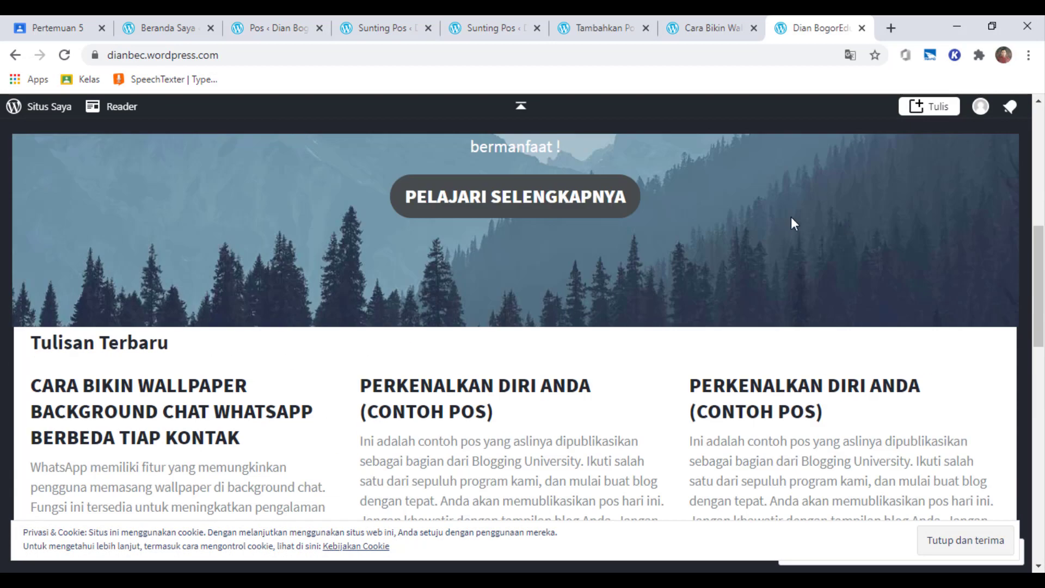